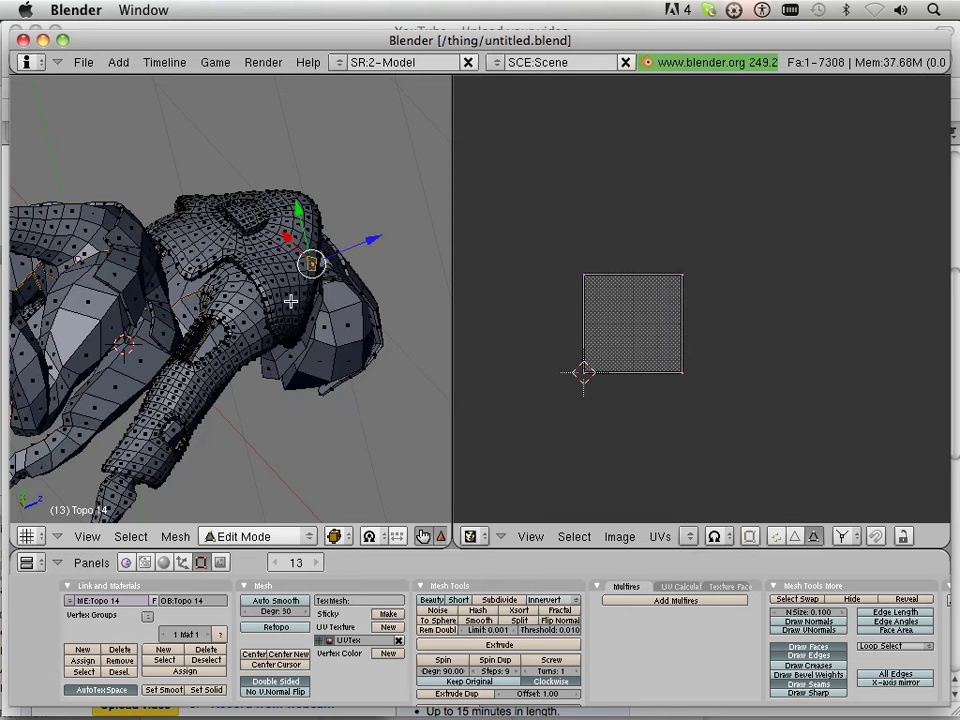
Isolate the curved armor shell by selecting its linked faces, inverting the selection and hiding the rest of the model
scroll(290, 301, up, 1)
middle_drag(292, 234, 292, 238)
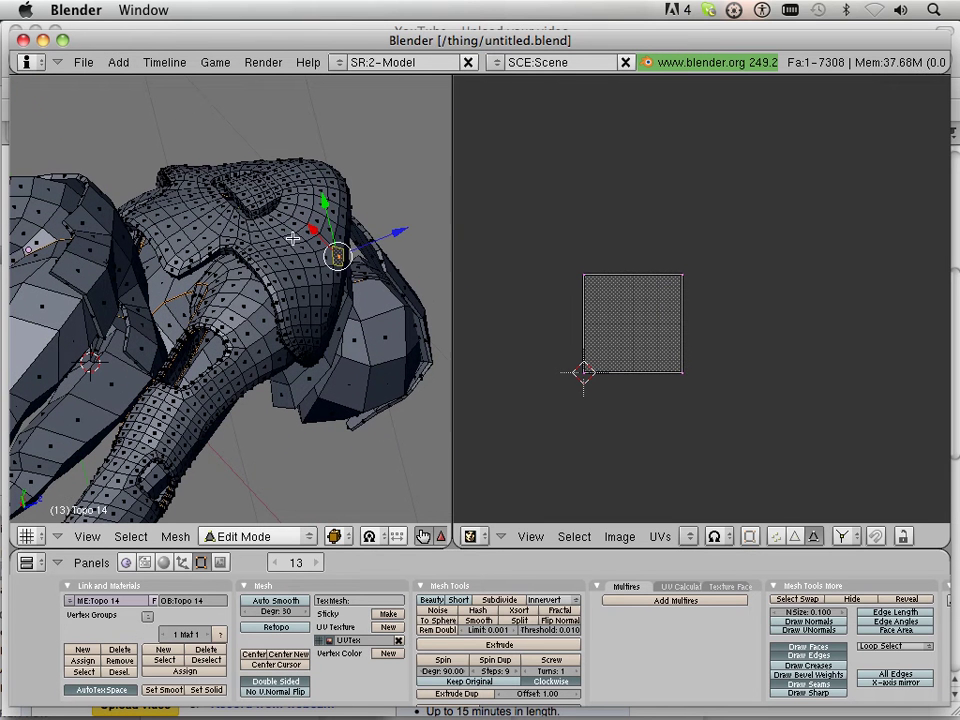
key(l)
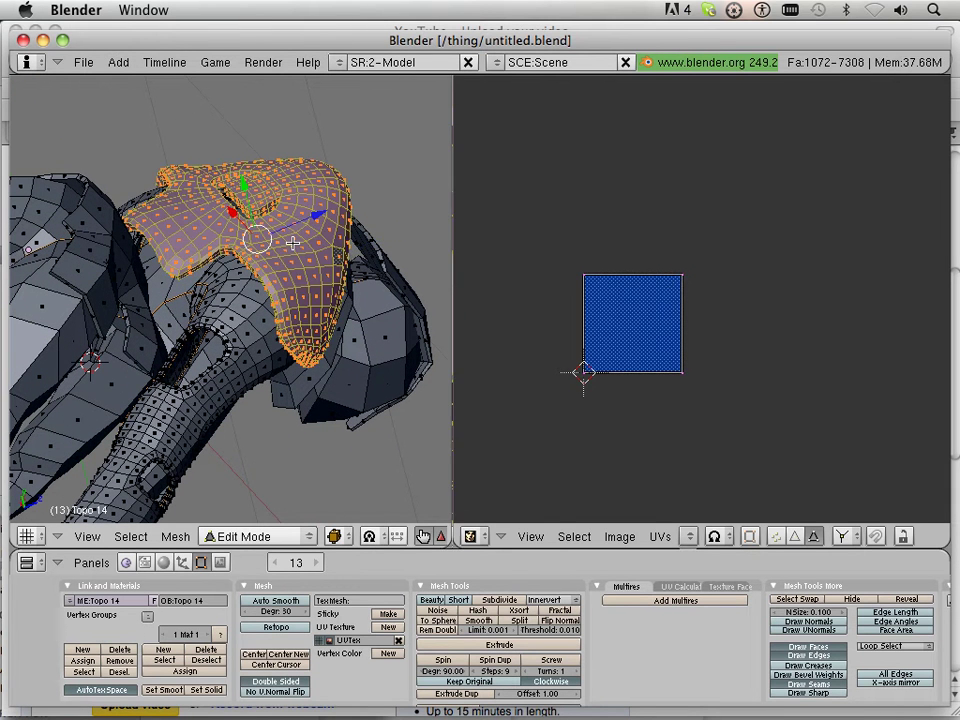
scroll(292, 245, up, 1)
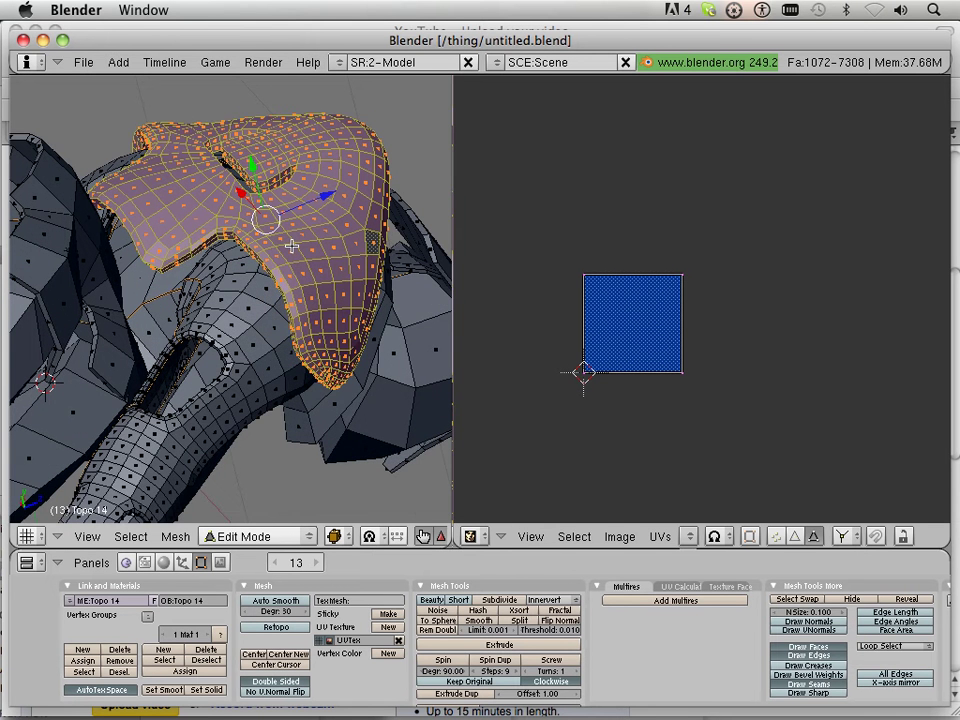
shift+middle_drag(291, 245, 317, 339)
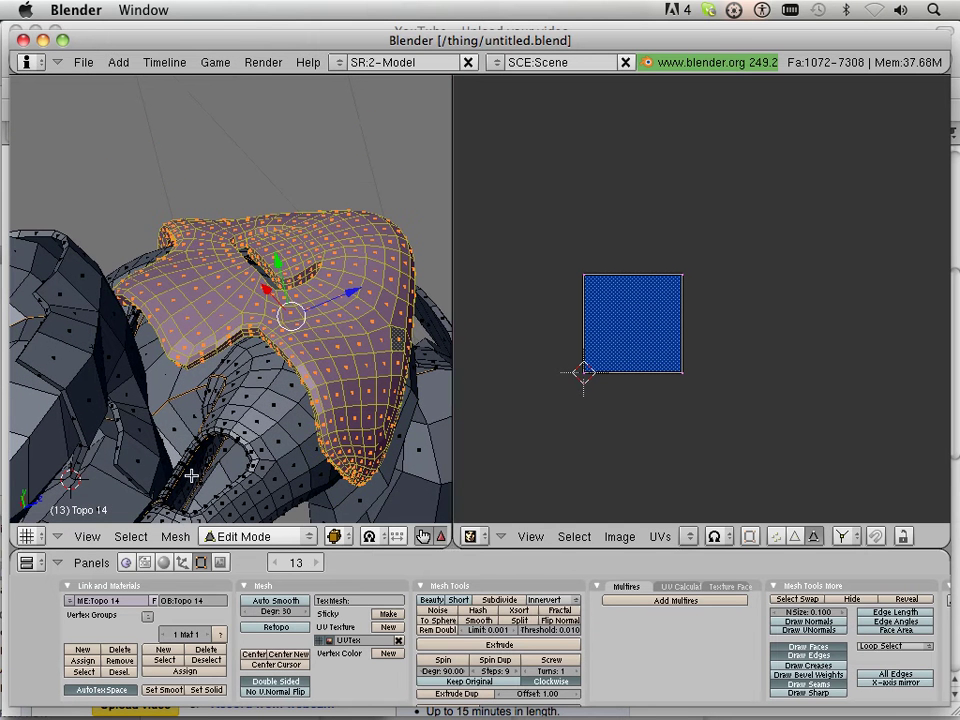
click(130, 536)
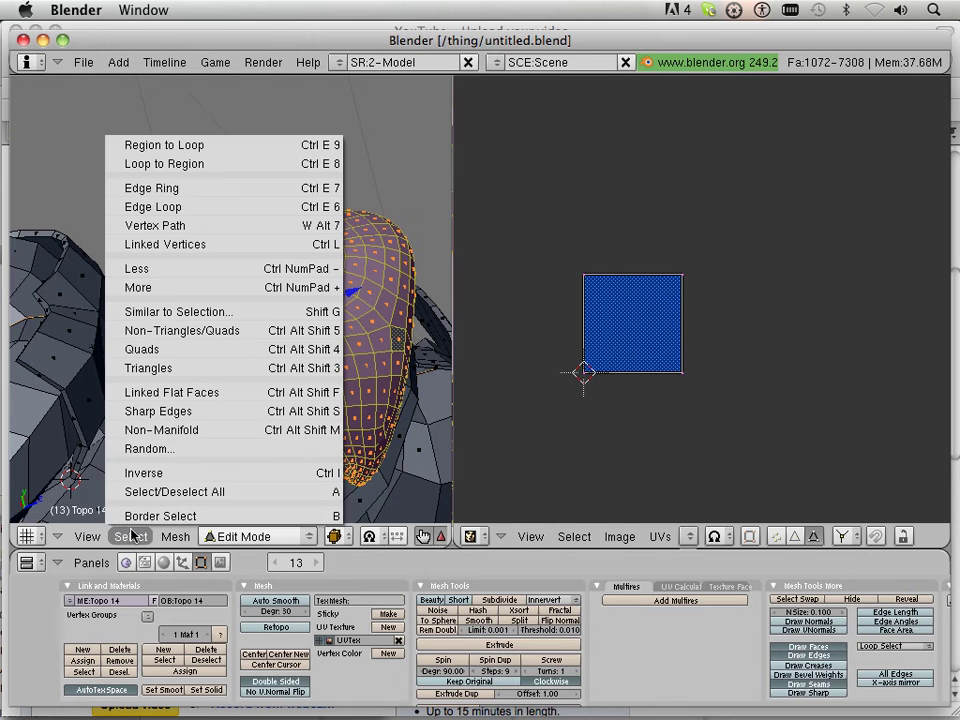
click(185, 473)
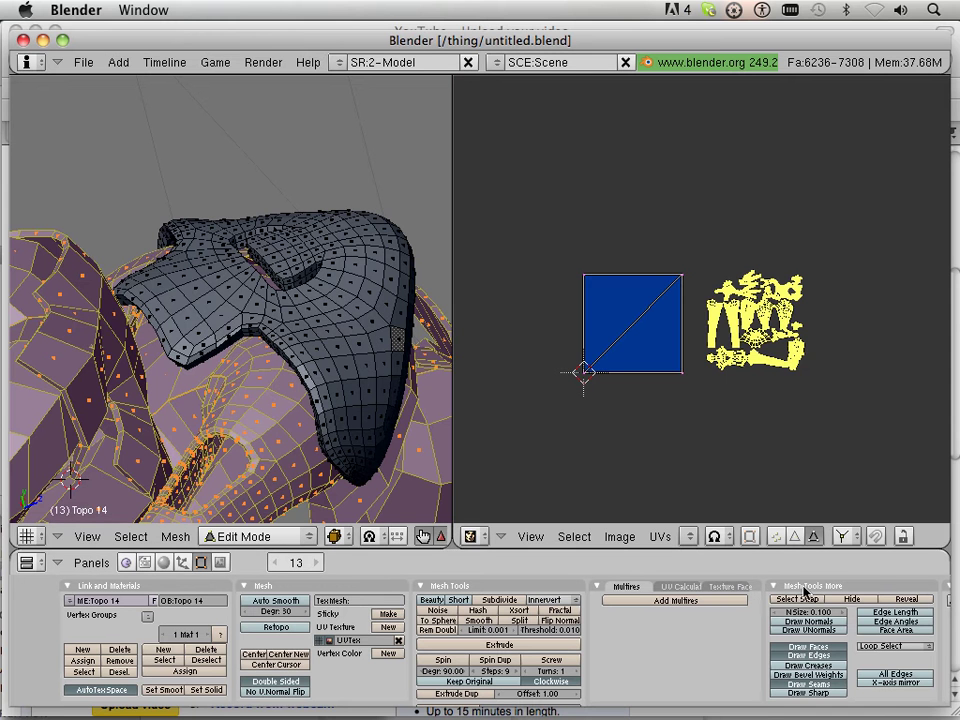
click(851, 599)
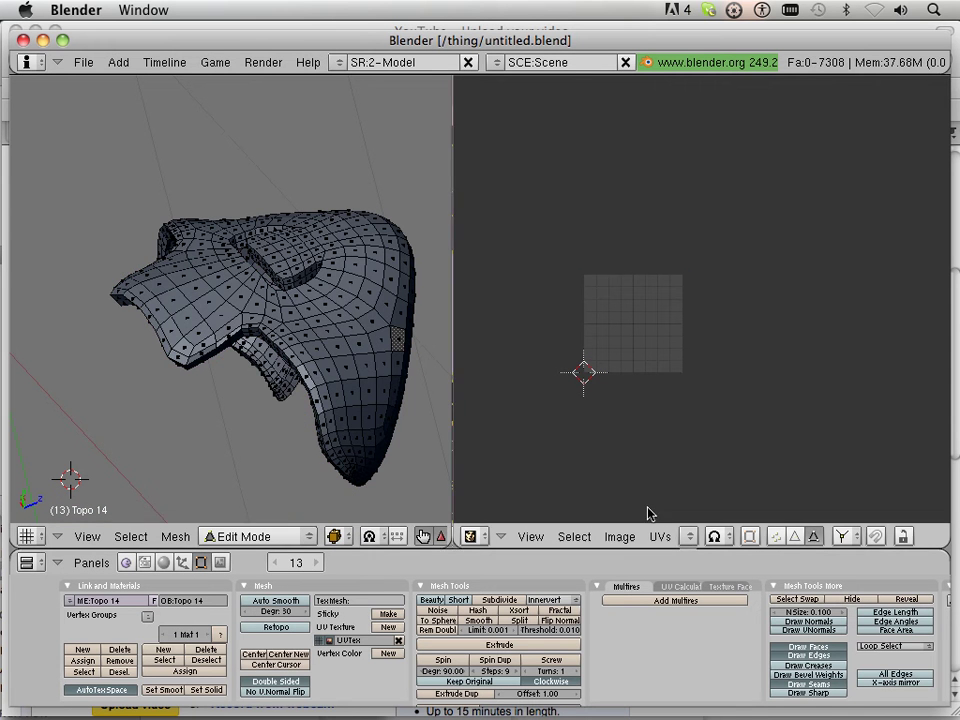
Widen the 3D view of the shell's underside and switch the mesh to edge selection mode
middle_drag(135, 345, 275, 270)
scroll(277, 269, up, 5)
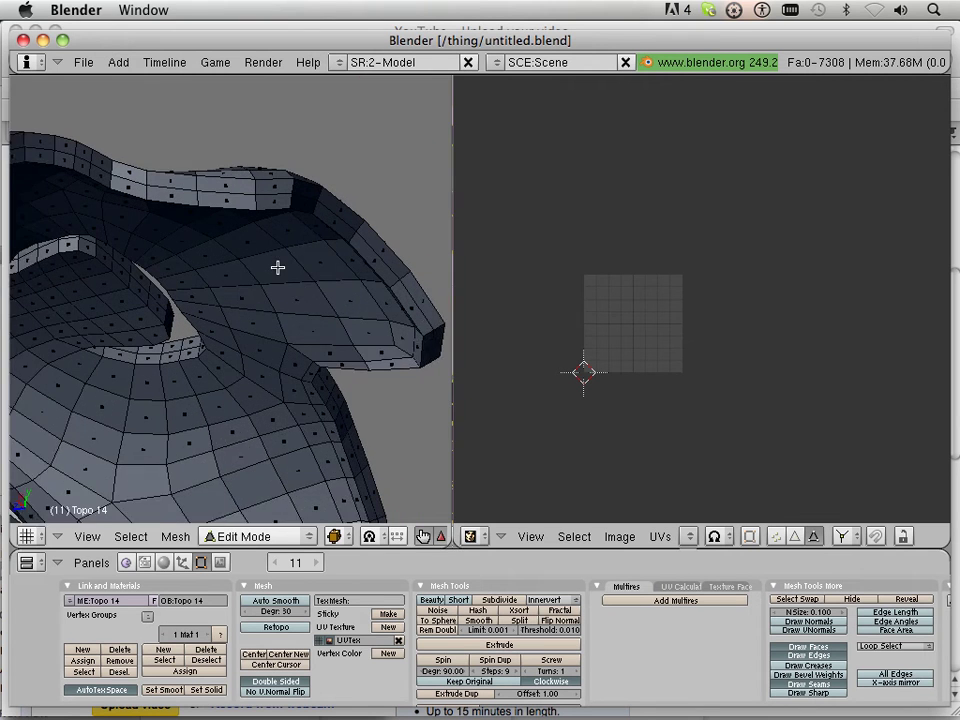
right_click(272, 196)
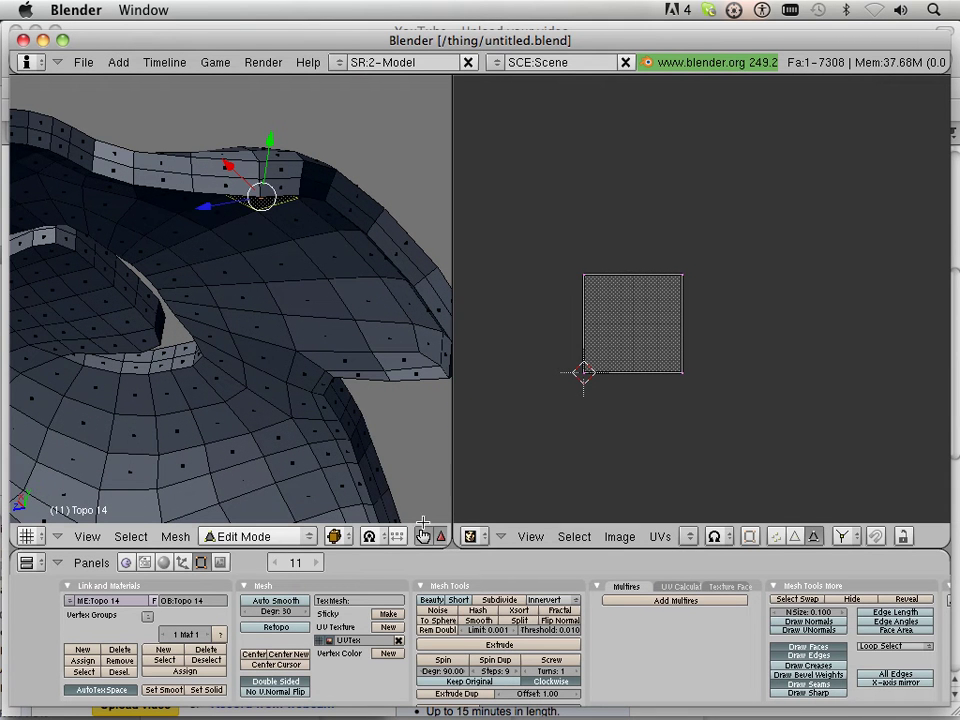
drag(452, 499, 712, 500)
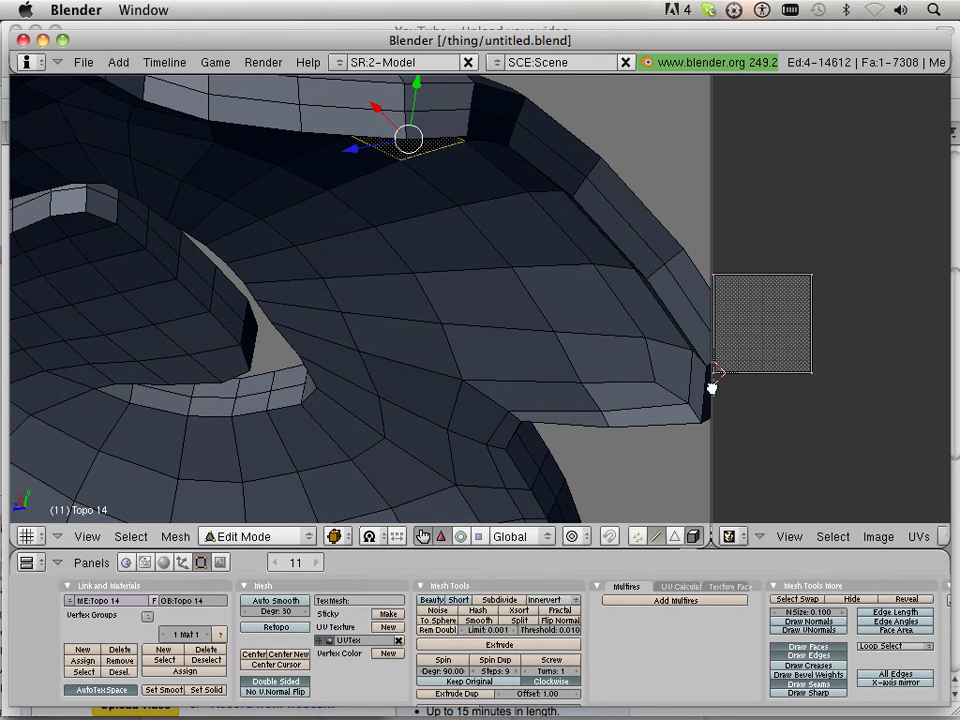
drag(709, 388, 546, 386)
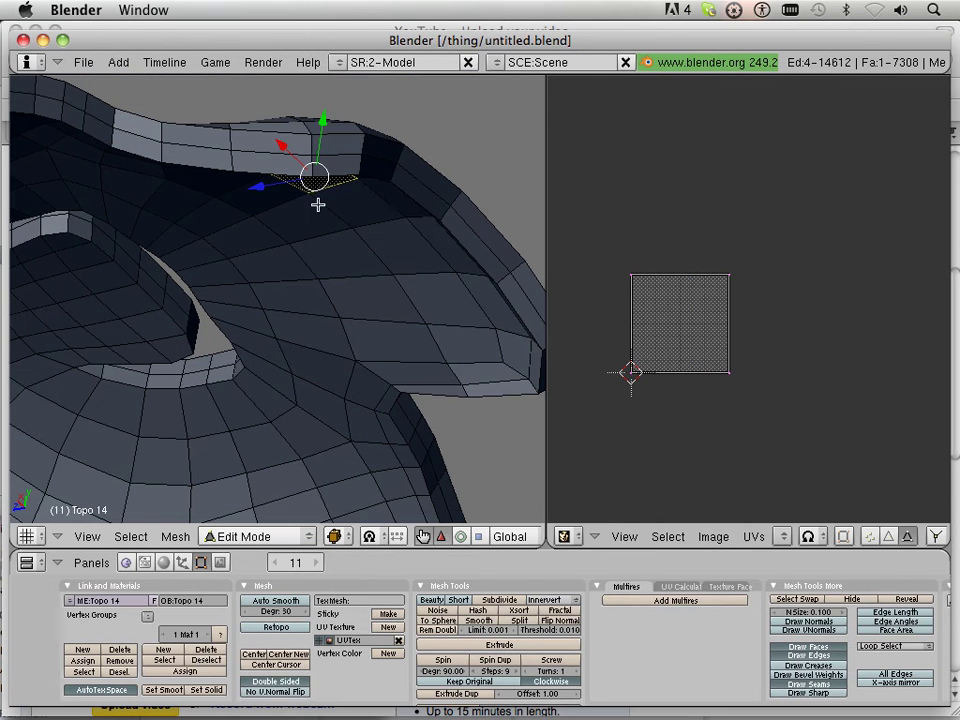
Select the edge loop along the inside of the shell's outer rim and mark it as a seam
right_click(408, 198)
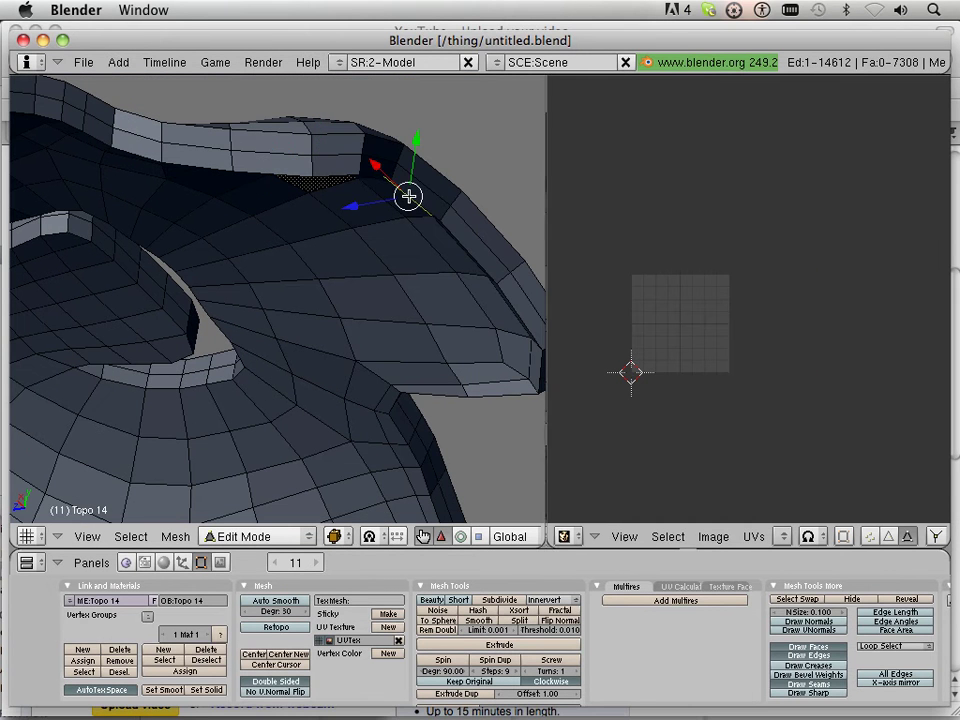
right_click(450, 230)
alt+right_click(454, 232)
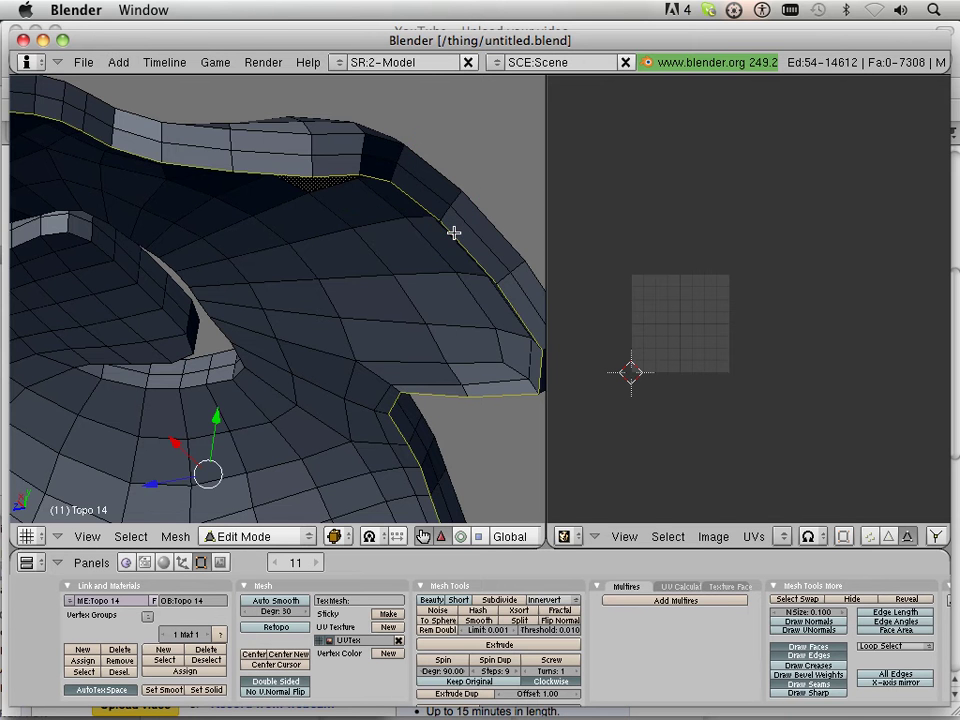
scroll(347, 236, down, 4)
middle_drag(293, 267, 250, 228)
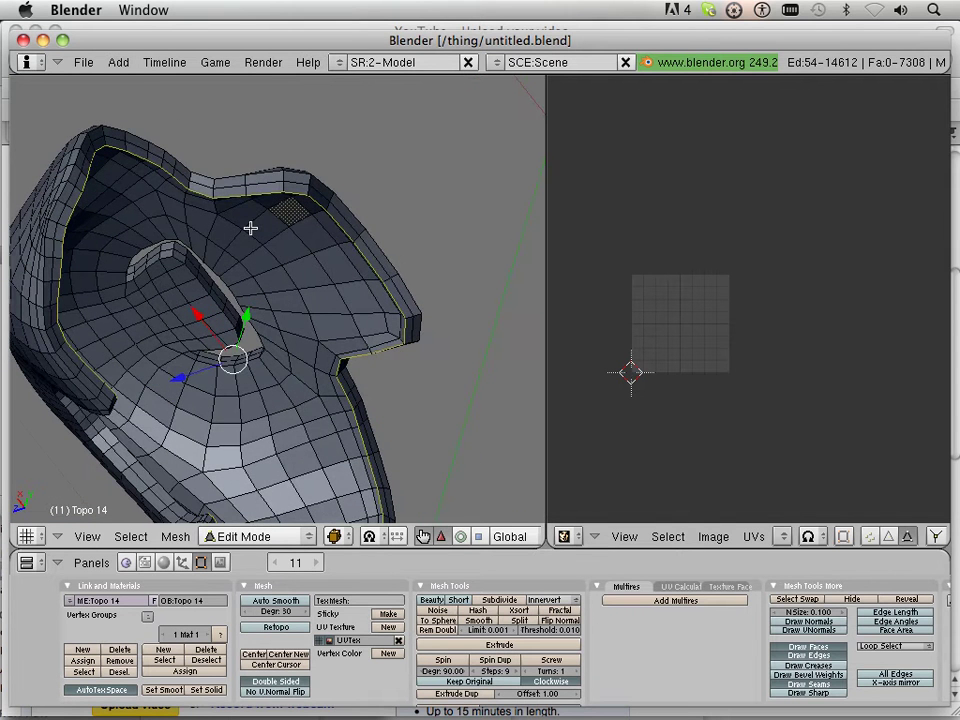
key(ctrl+e)
click(249, 214)
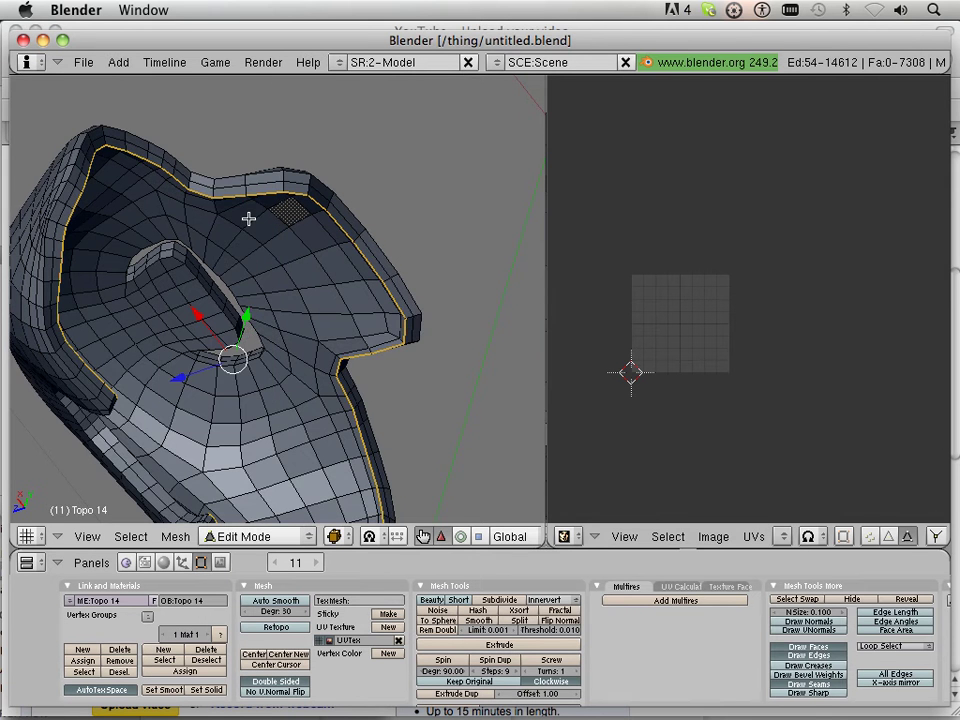
Select the inner edge loops around the curved slot in the shell's middle and mark them as seams
scroll(240, 380, up, 2)
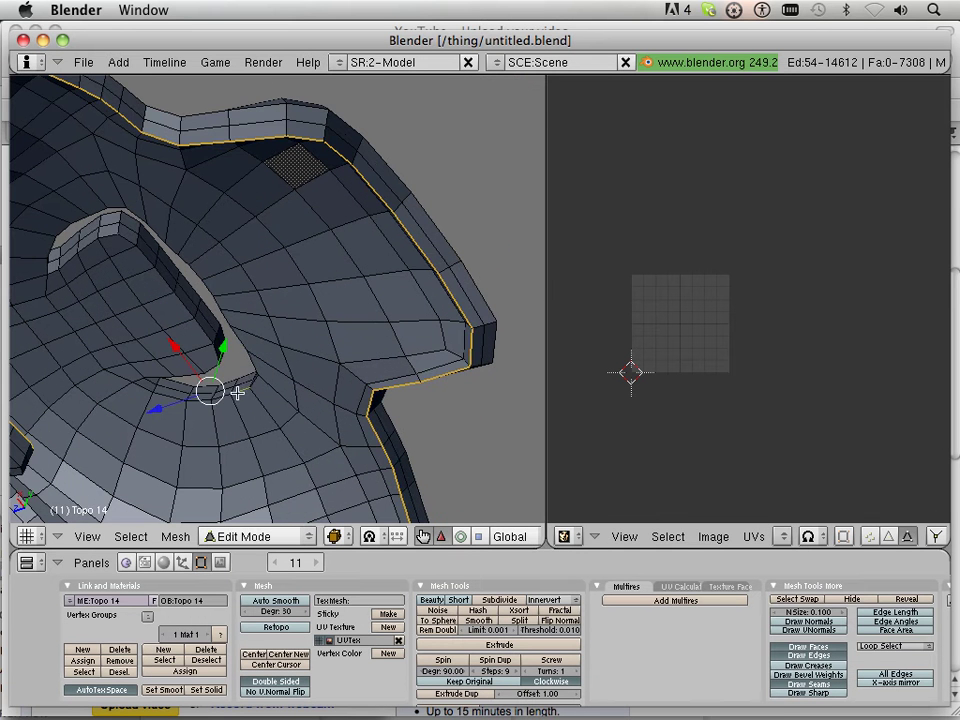
right_click(238, 392)
key(a)
right_click(238, 392)
key(a)
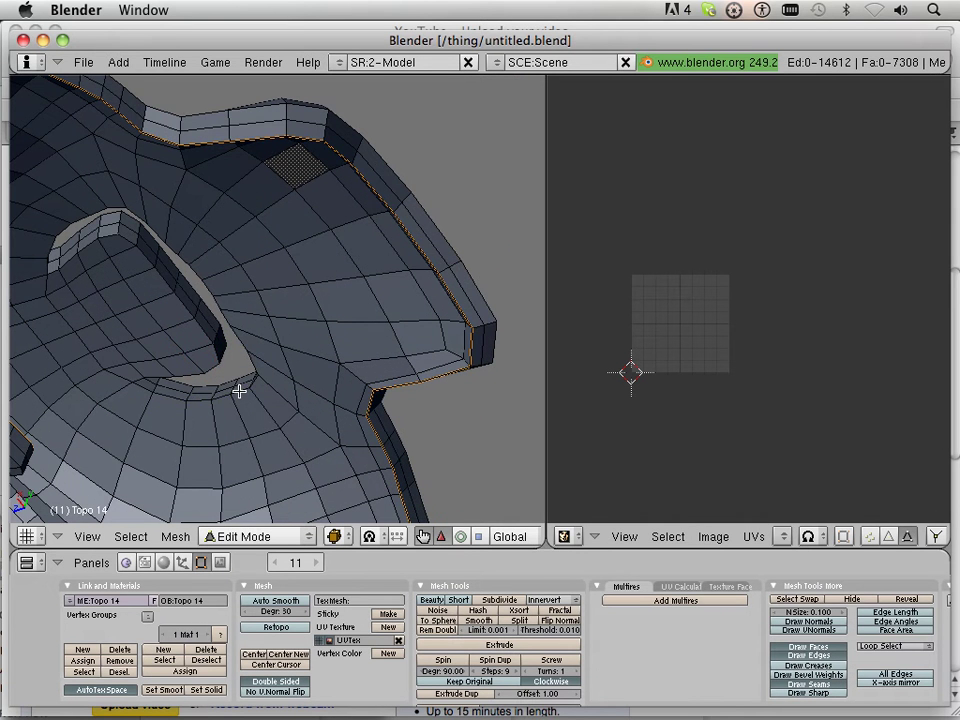
alt+right_click(240, 392)
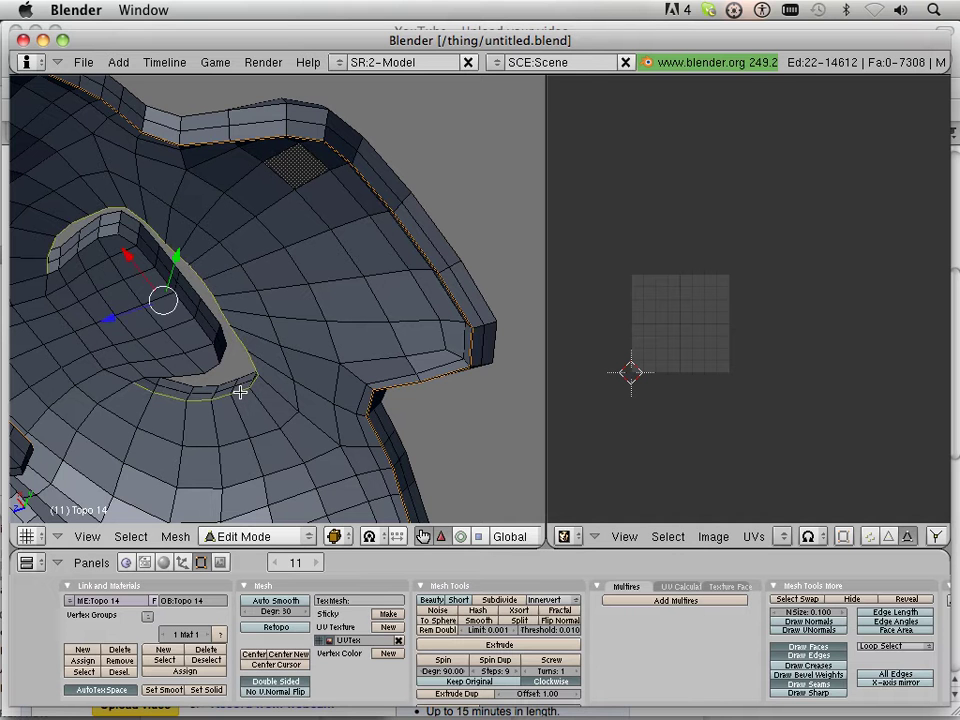
alt+shift+right_click(106, 237)
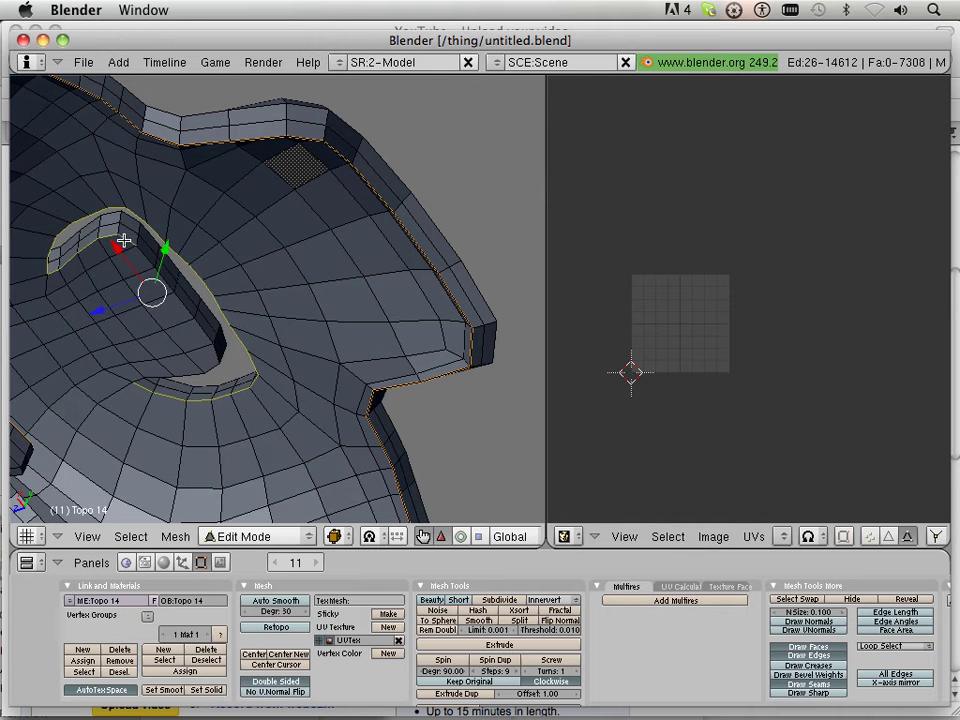
alt+shift+right_click(123, 240)
alt+shift+right_click(186, 375)
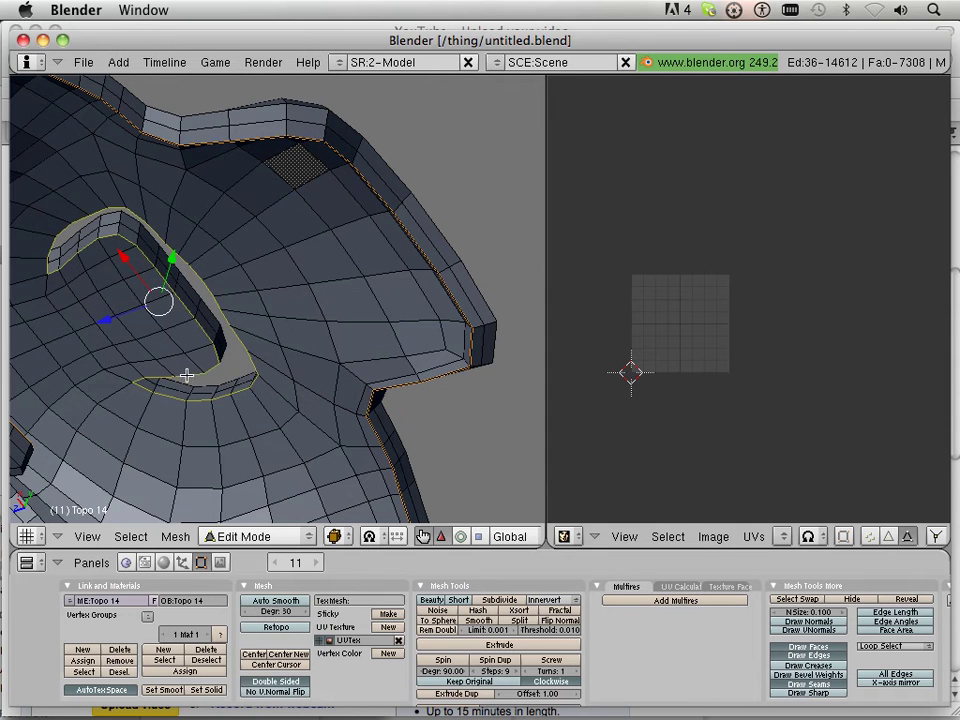
key(ctrl+e)
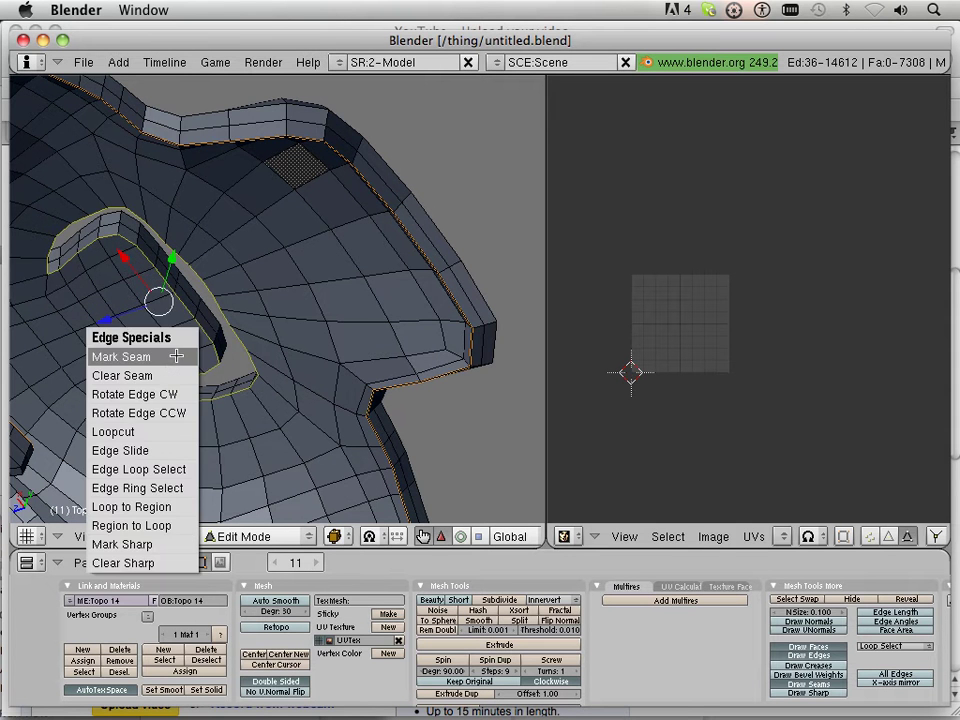
click(176, 355)
Add the inner edge loop of the shell's semicircular cutout to the selection and mark it as a seam
scroll(175, 347, down, 4)
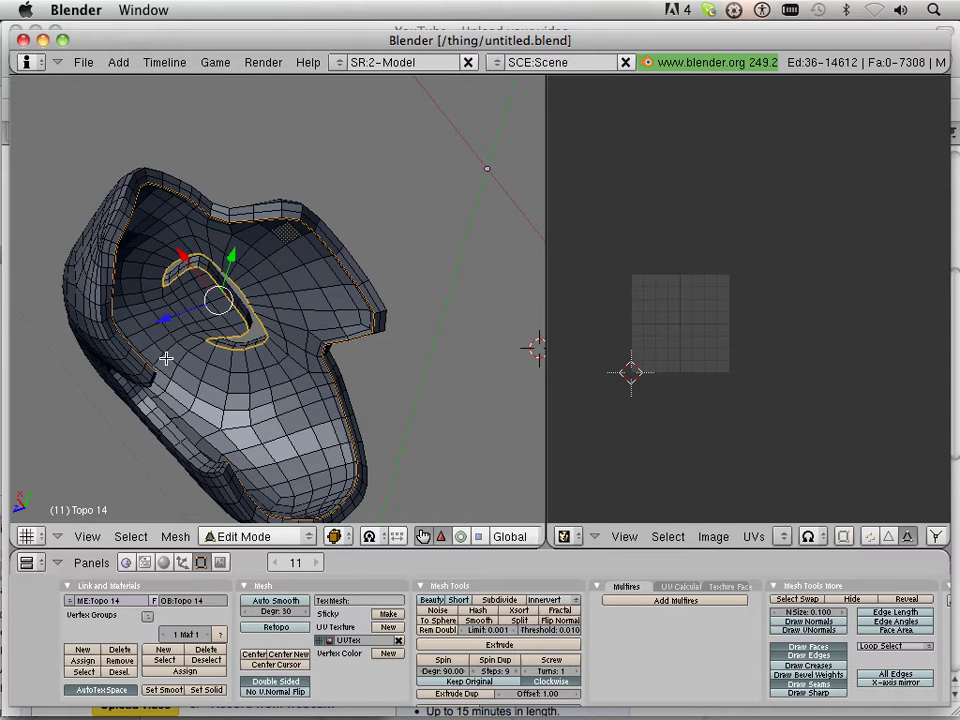
middle_drag(149, 381, 277, 339)
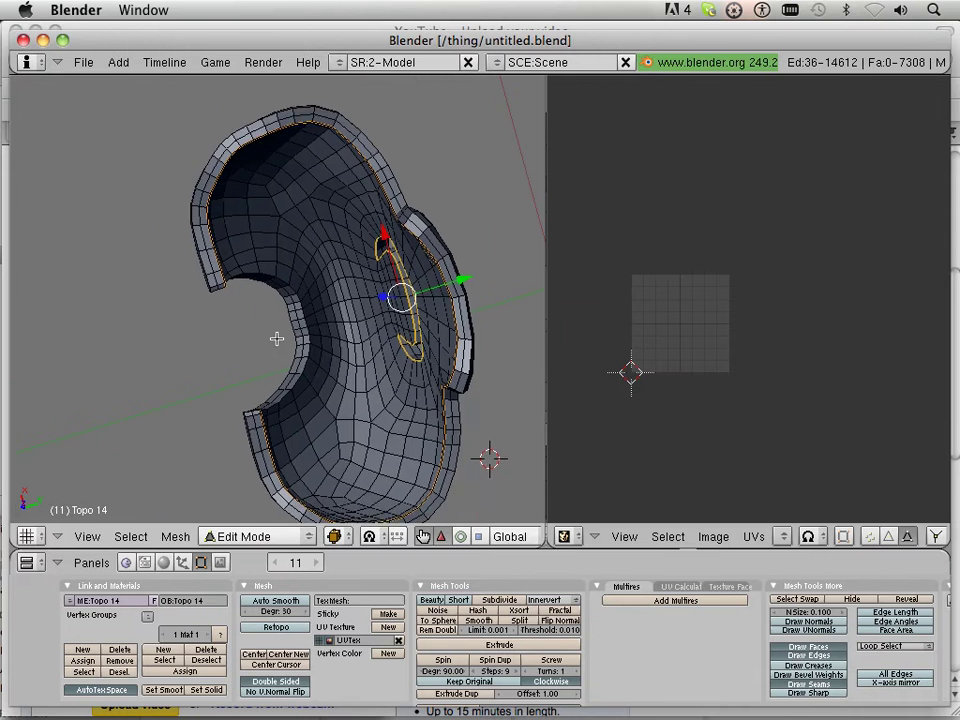
scroll(268, 335, up, 2)
alt+shift+right_click(321, 337)
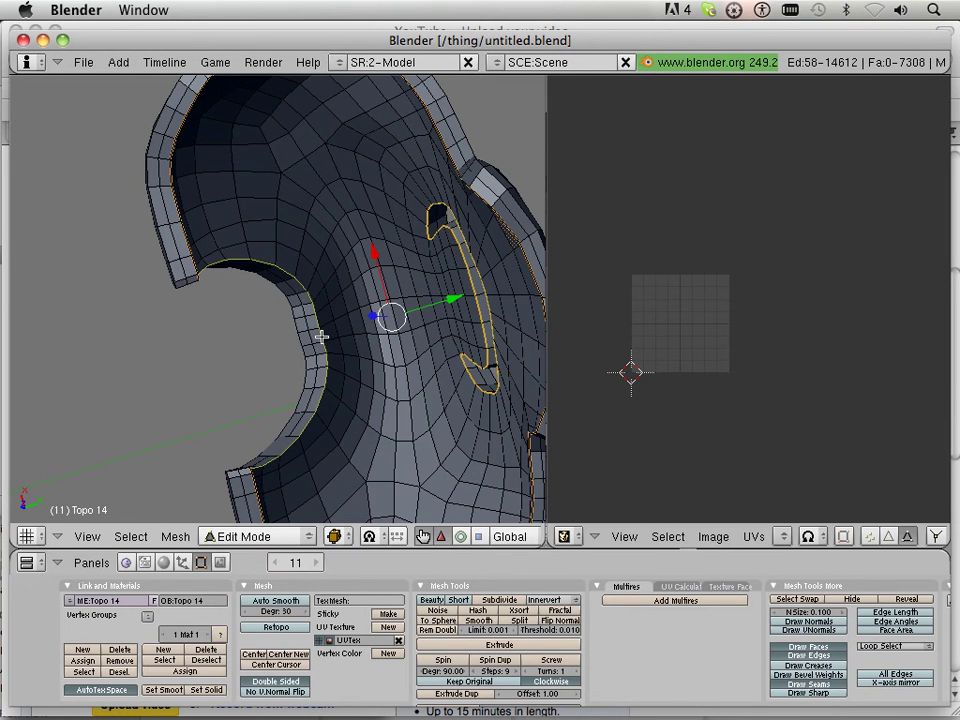
key(ctrl+e)
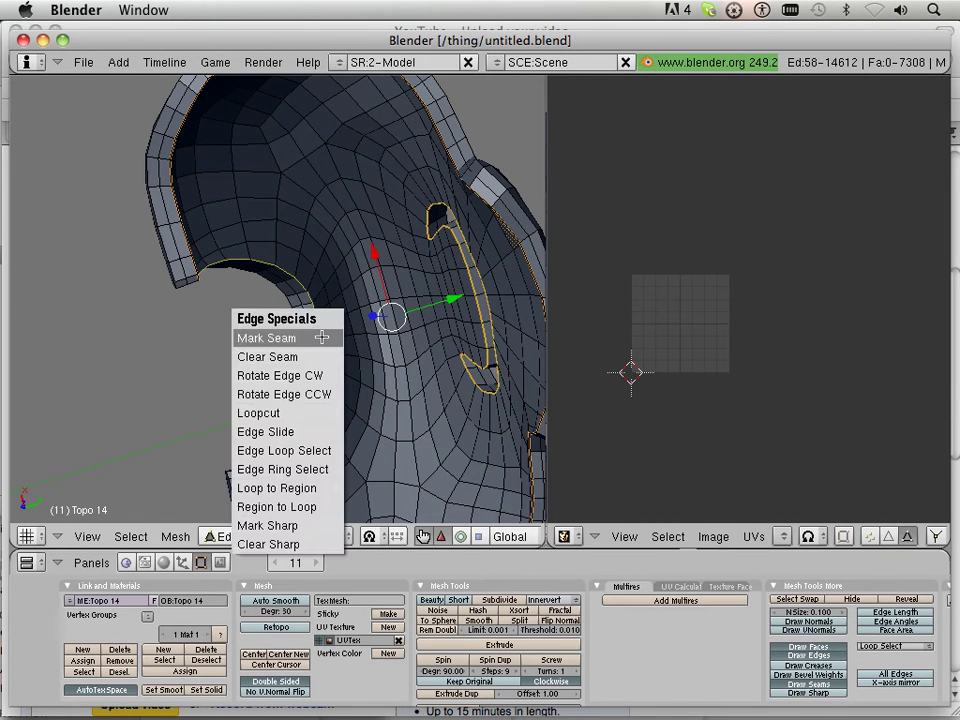
click(322, 337)
Select the whole visible shell and unwrap it along its marked seams
scroll(279, 324, down, 3)
middle_drag(255, 319, 357, 263)
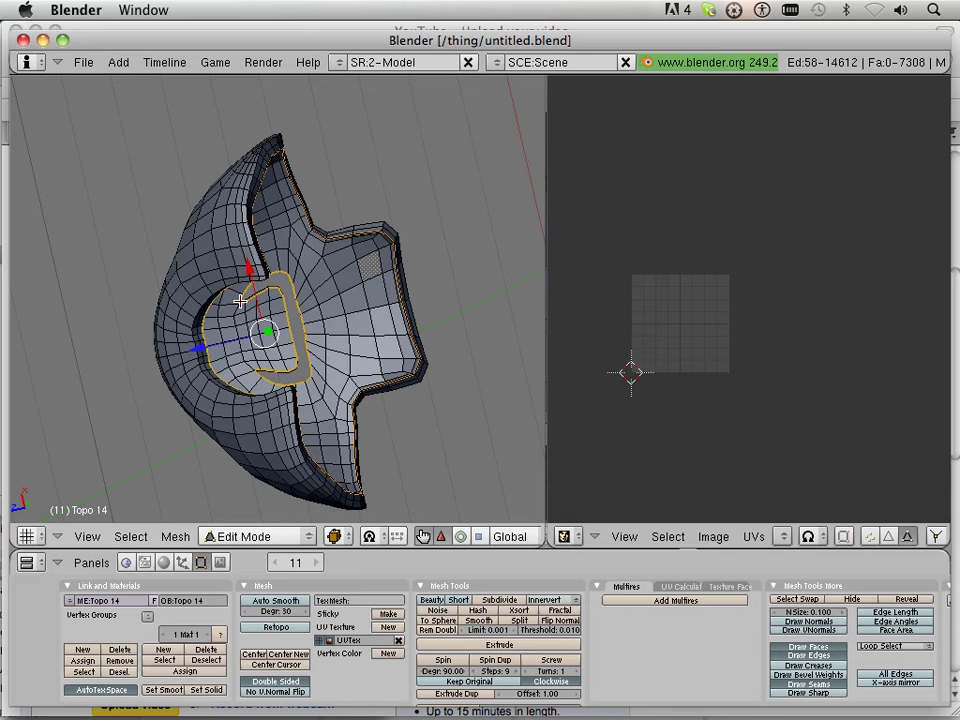
key(a)
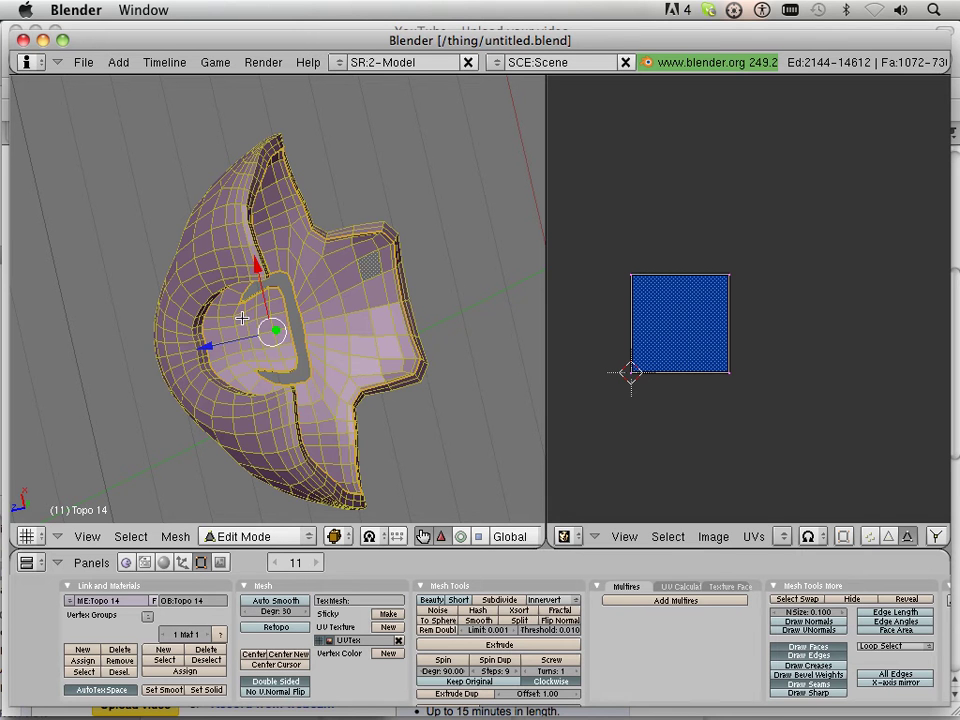
key(u)
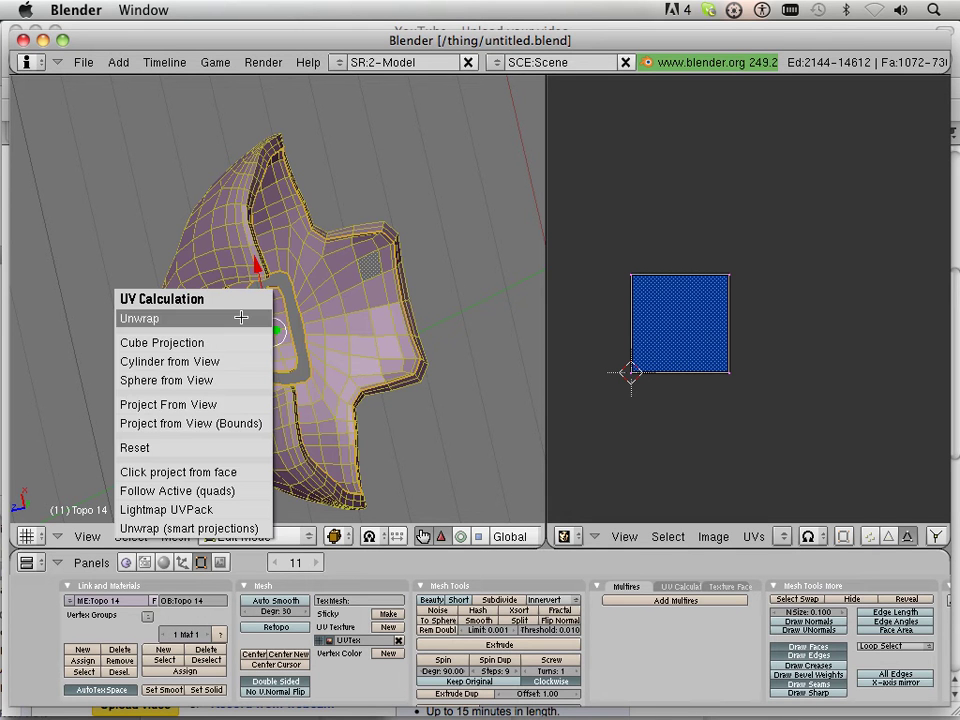
click(242, 317)
scroll(671, 375, up, 8)
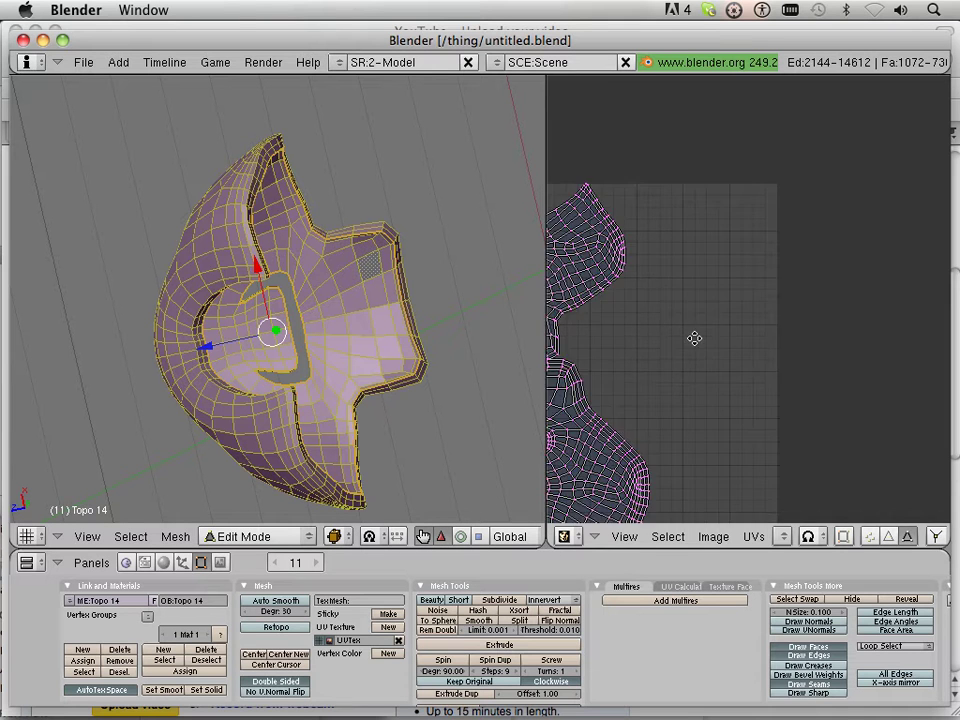
scroll(735, 295, down, 6)
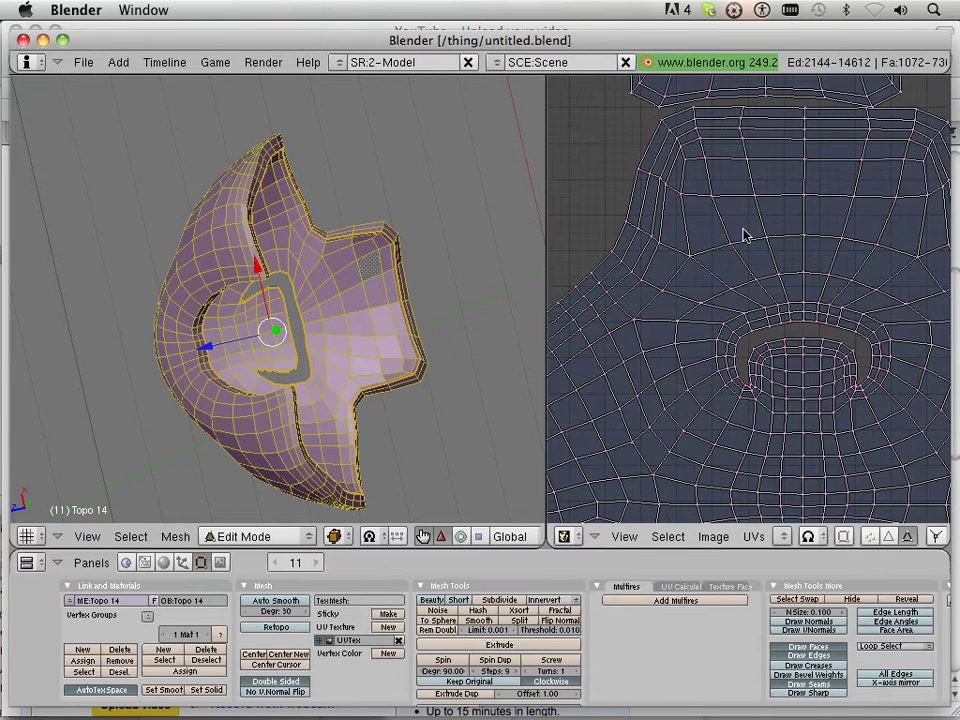
middle_drag(763, 379, 724, 407)
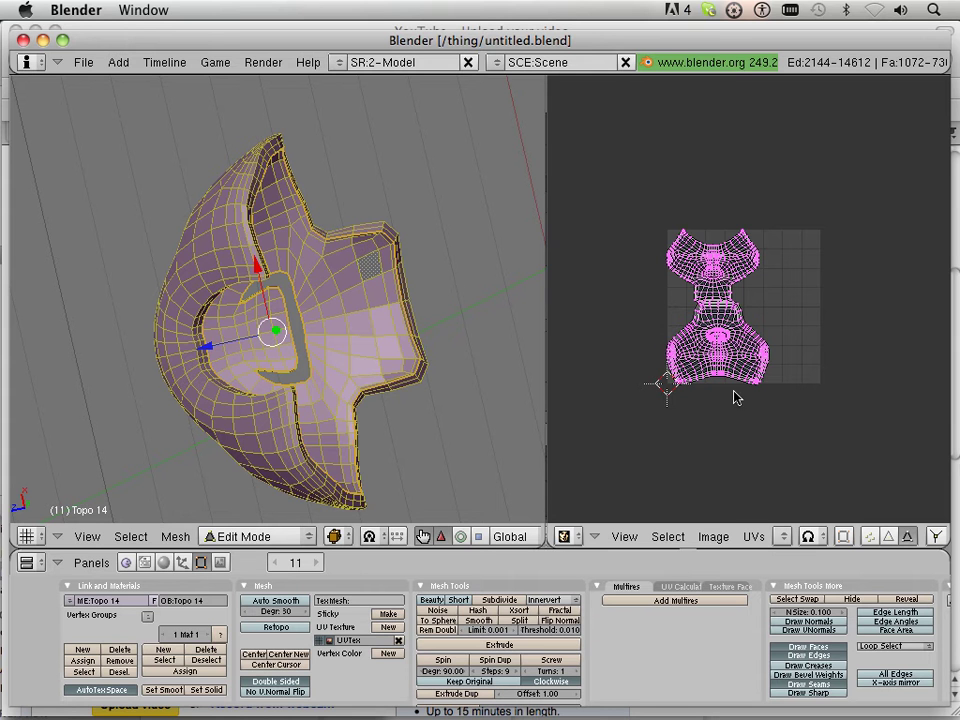
Select the shell's unwrapped UVs, move them below the UV grid, and reveal the hidden parts of the model
key(l)
key(shift+l)
scroll(736, 308, up, 4)
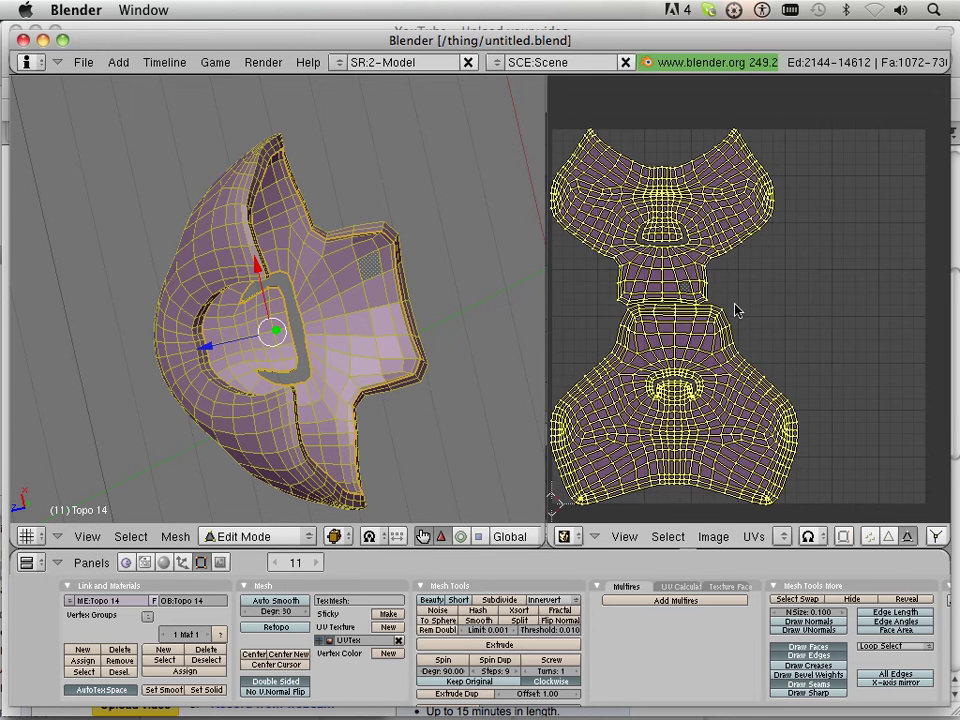
scroll(731, 309, down, 3)
scroll(730, 309, down, 3)
key(g)
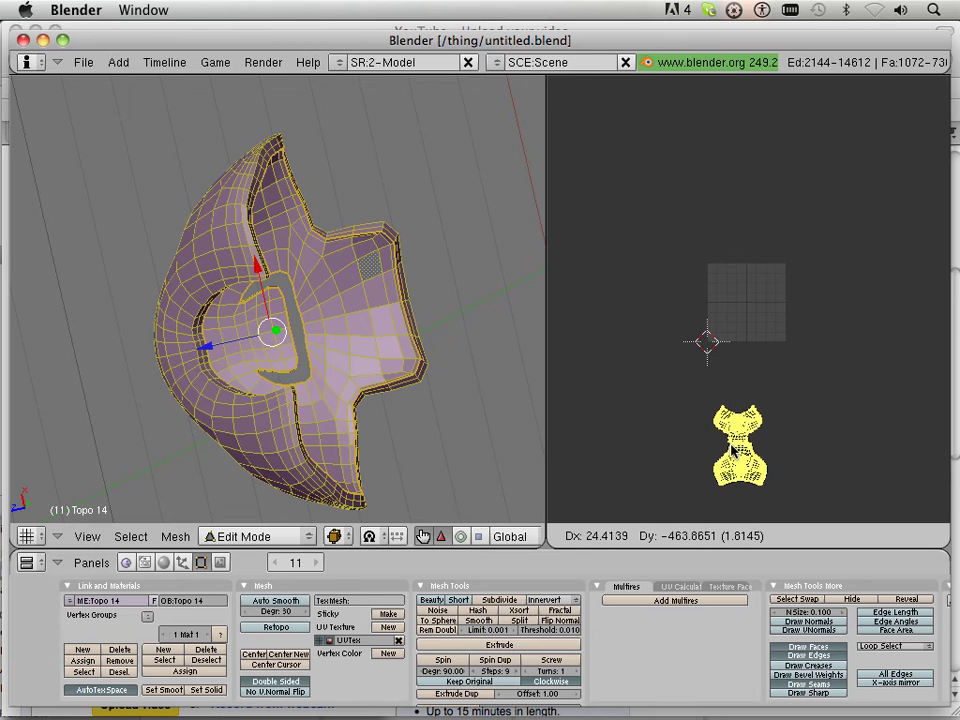
click(730, 448)
click(905, 600)
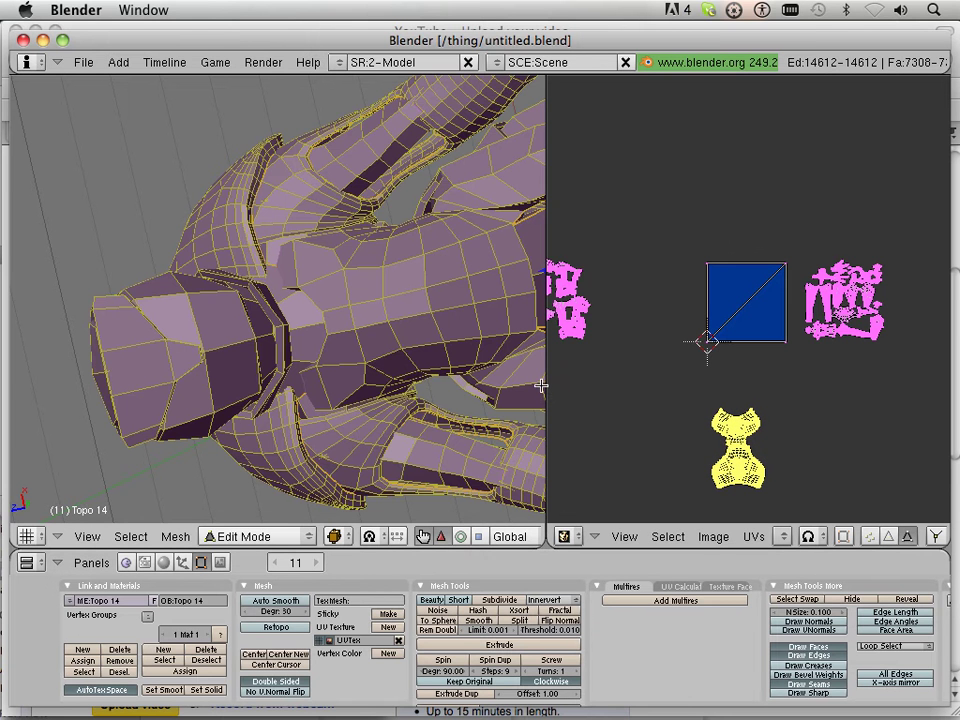
scroll(287, 358, down, 2)
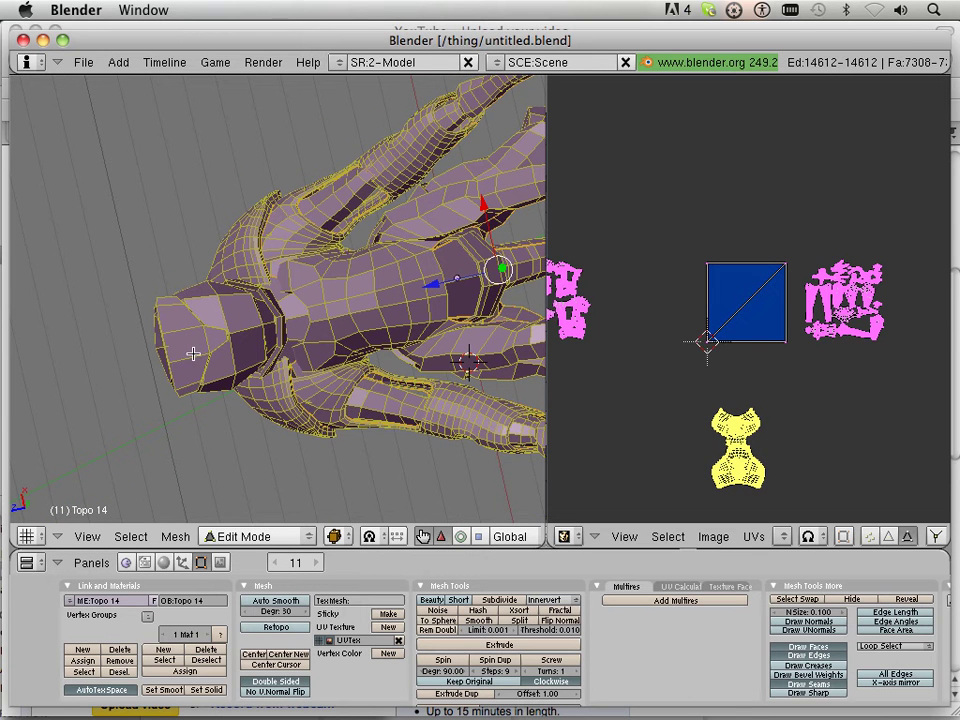
Isolate the curved armour plate at the base of the bent limb by selecting its linked geometry, inverting the selection and hiding the rest
middle_drag(421, 372, 259, 234)
right_click(245, 211)
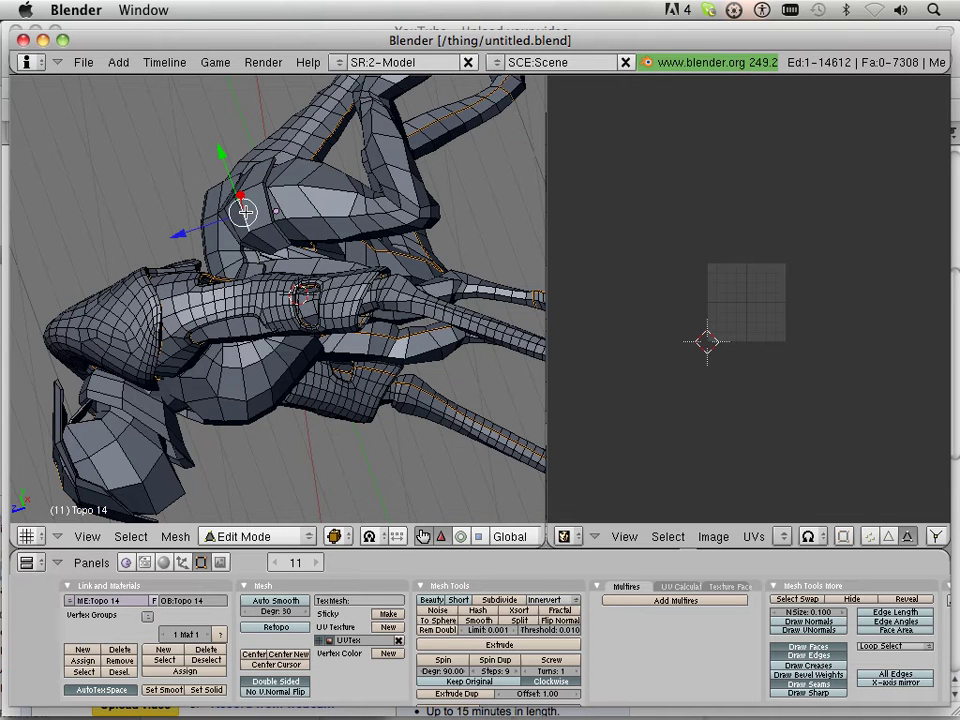
key(l)
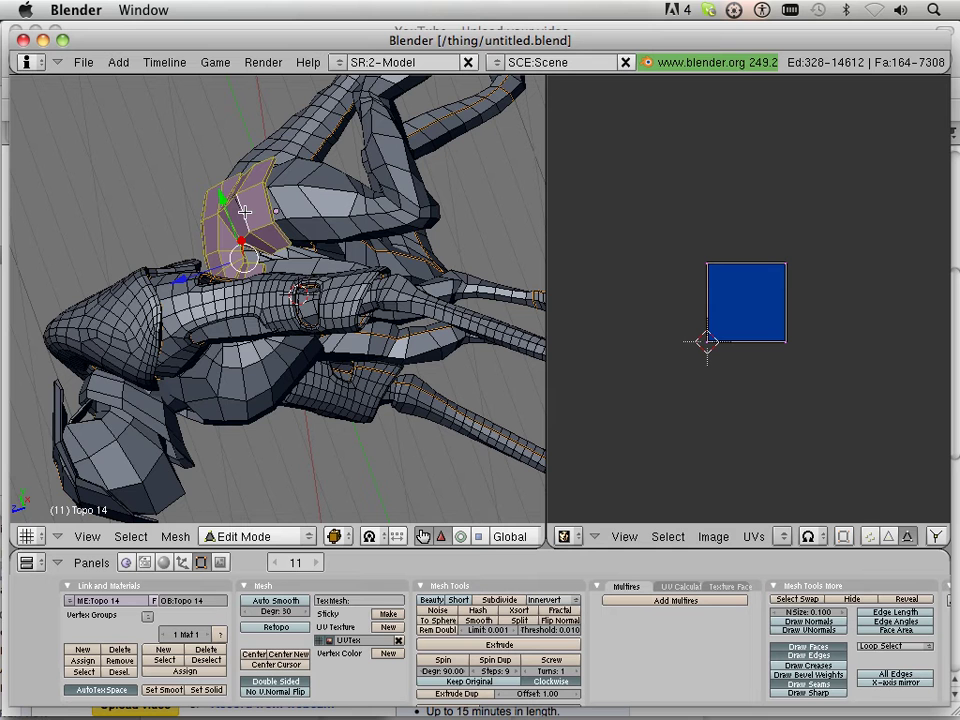
click(130, 536)
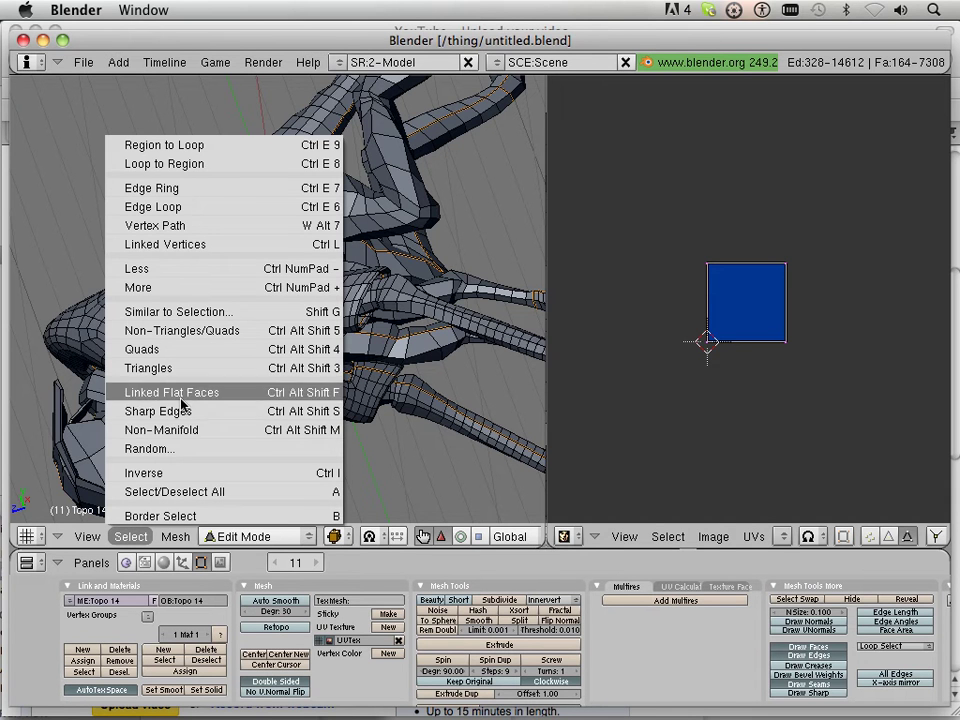
click(195, 472)
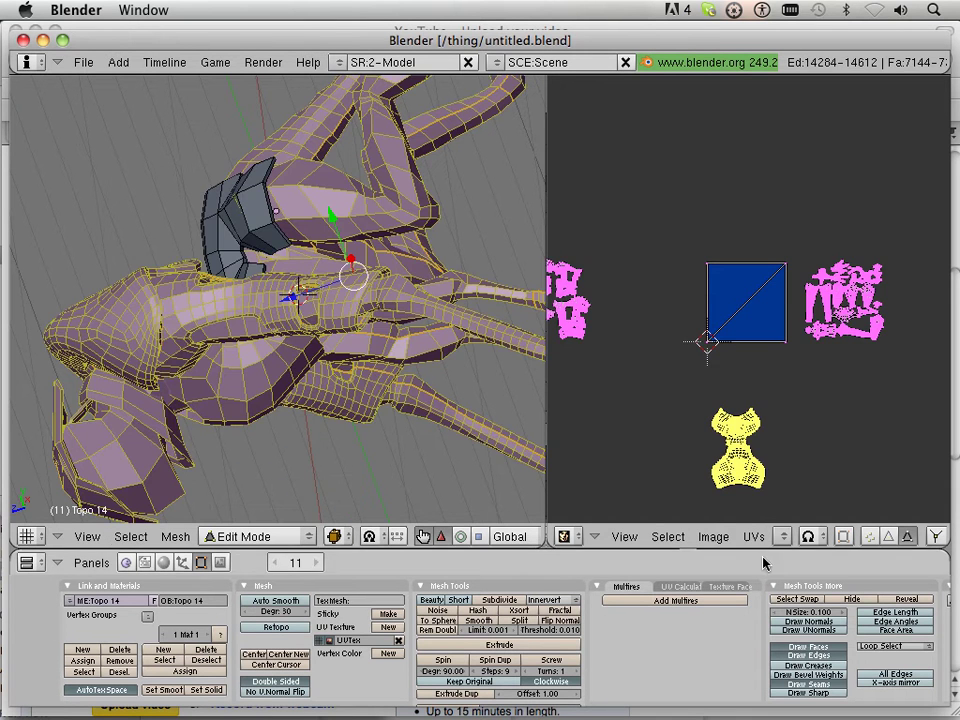
click(866, 600)
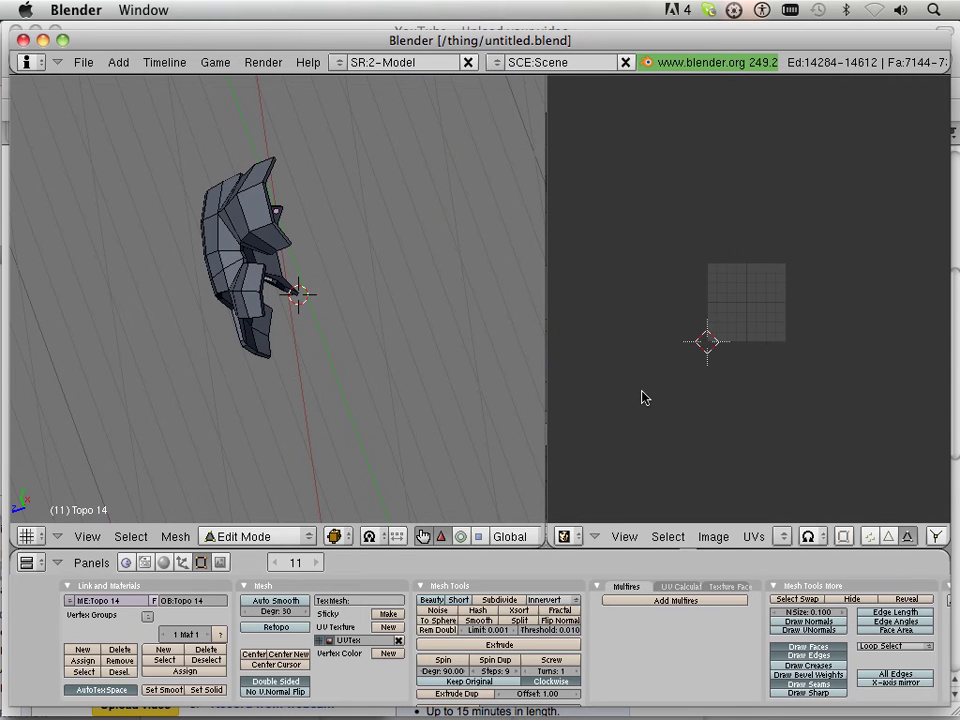
Select the inner rim edges along the armour plate's first large flap, the adjoining outer side and the notch between its flaps
right_click(231, 262)
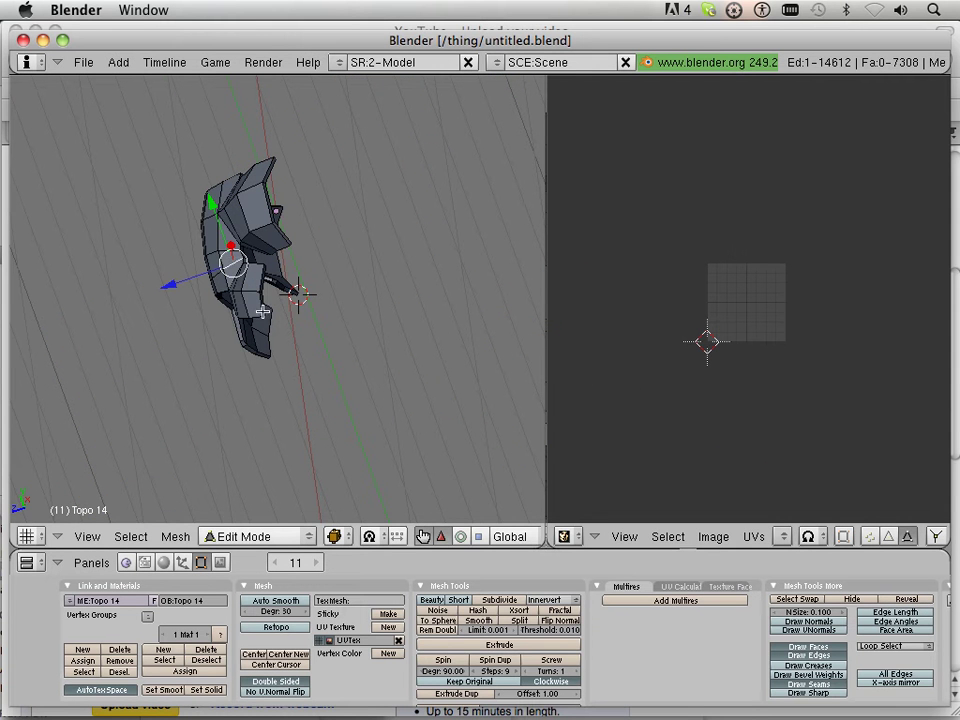
middle_drag(242, 284, 278, 380)
scroll(306, 229, up, 3)
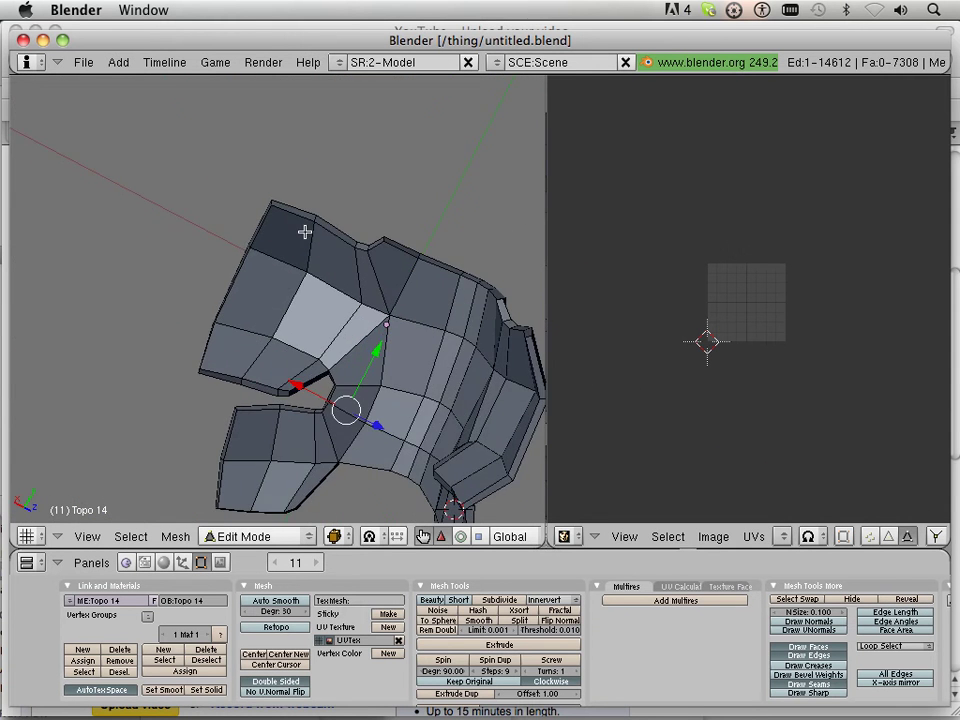
alt+shift+right_click(363, 229)
alt+shift+right_click(271, 211)
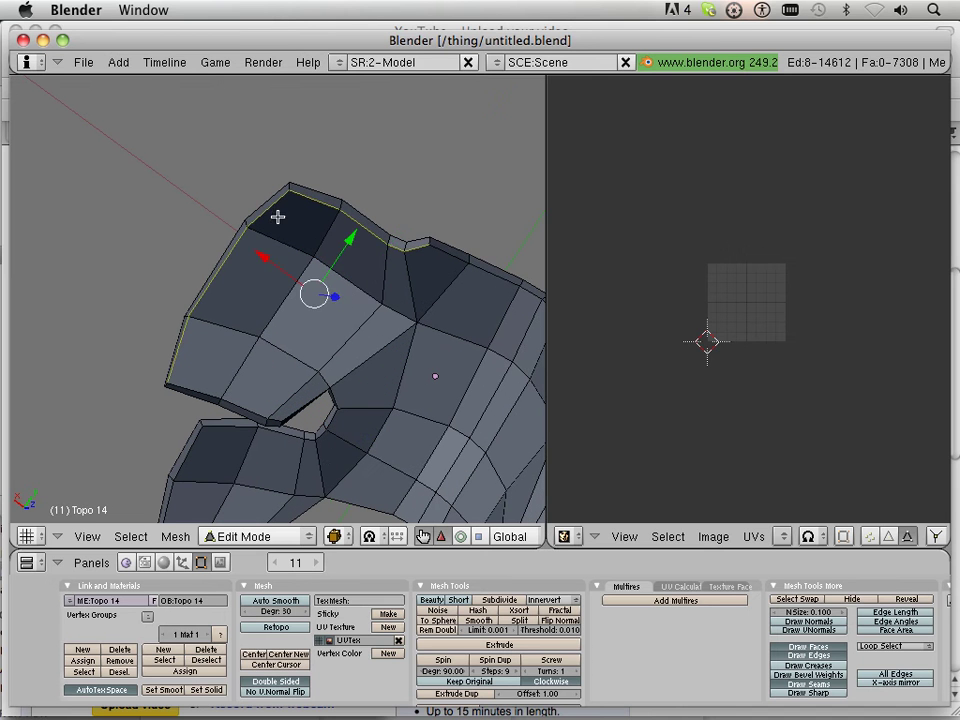
alt+shift+right_click(435, 253)
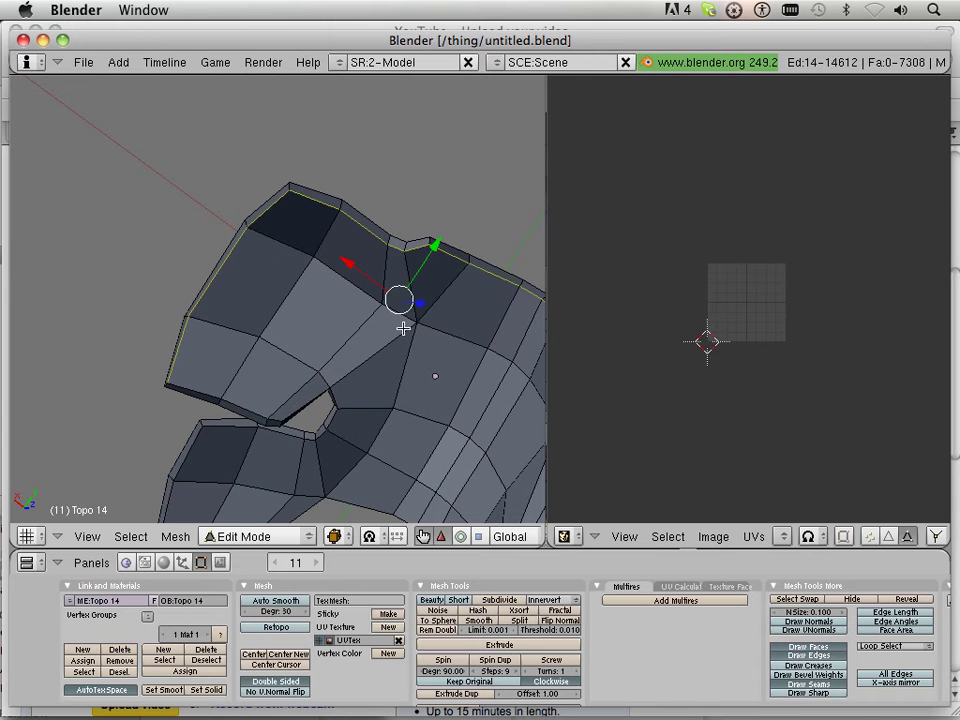
alt+shift+right_click(335, 418)
scroll(341, 416, down, 3)
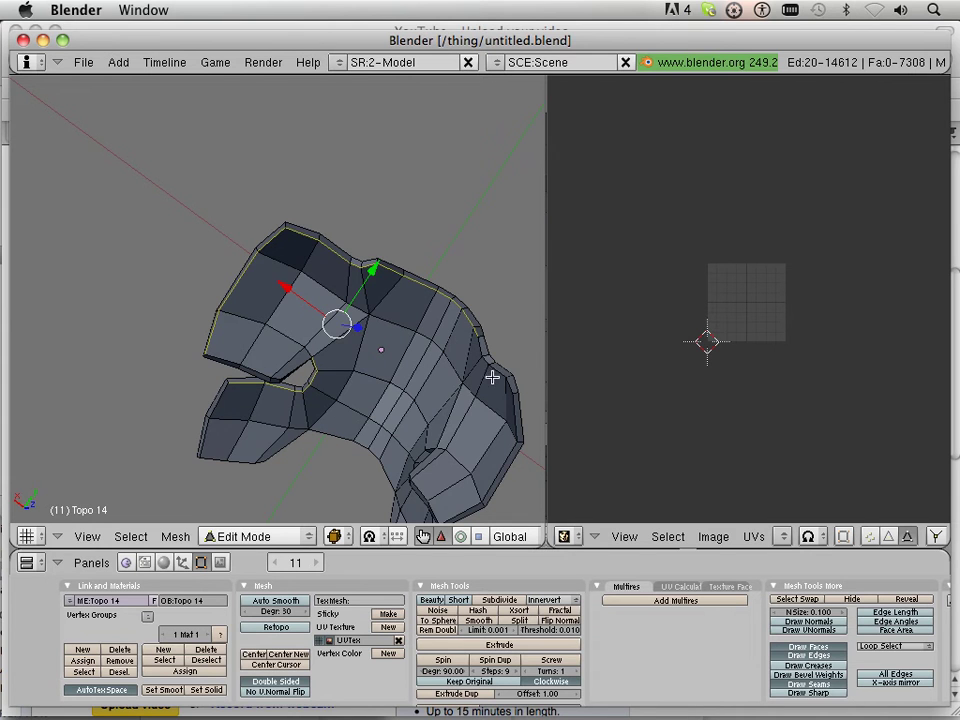
Add the rim edges around the smaller flap, along the plate's concave edge and around the opposite large flap to the selection
alt+shift+right_click(494, 370)
alt+shift+right_click(225, 439)
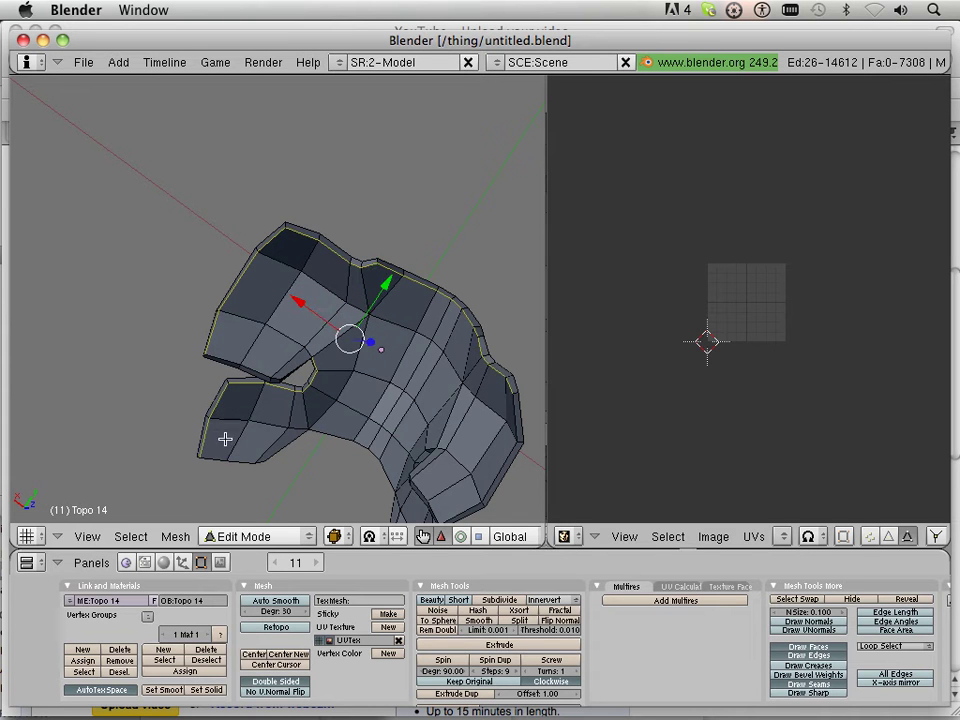
alt+shift+right_click(258, 456)
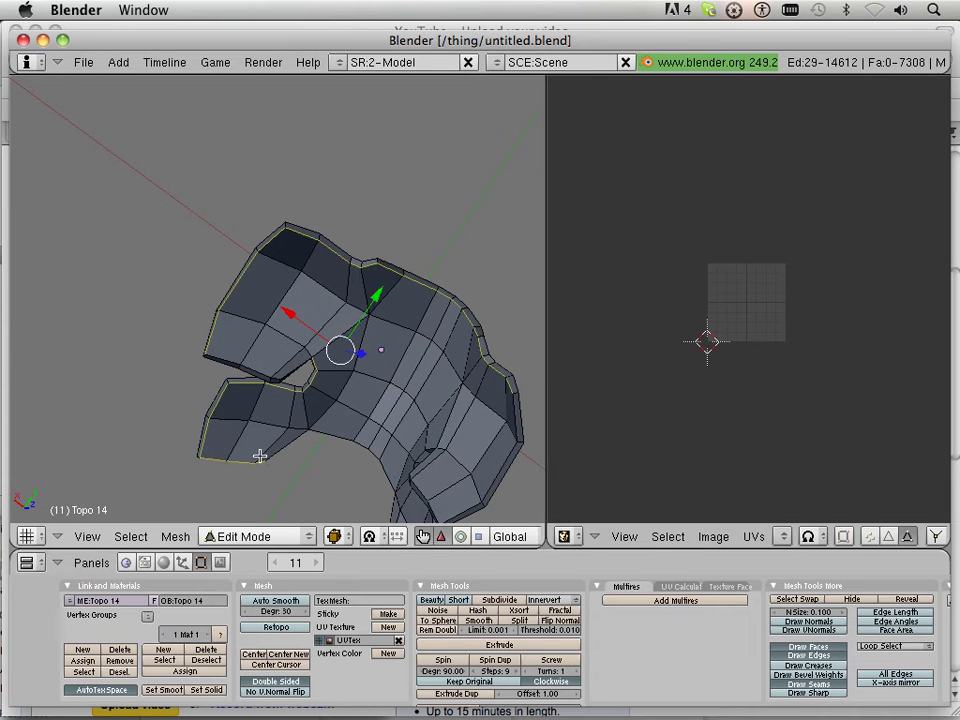
alt+shift+right_click(322, 430)
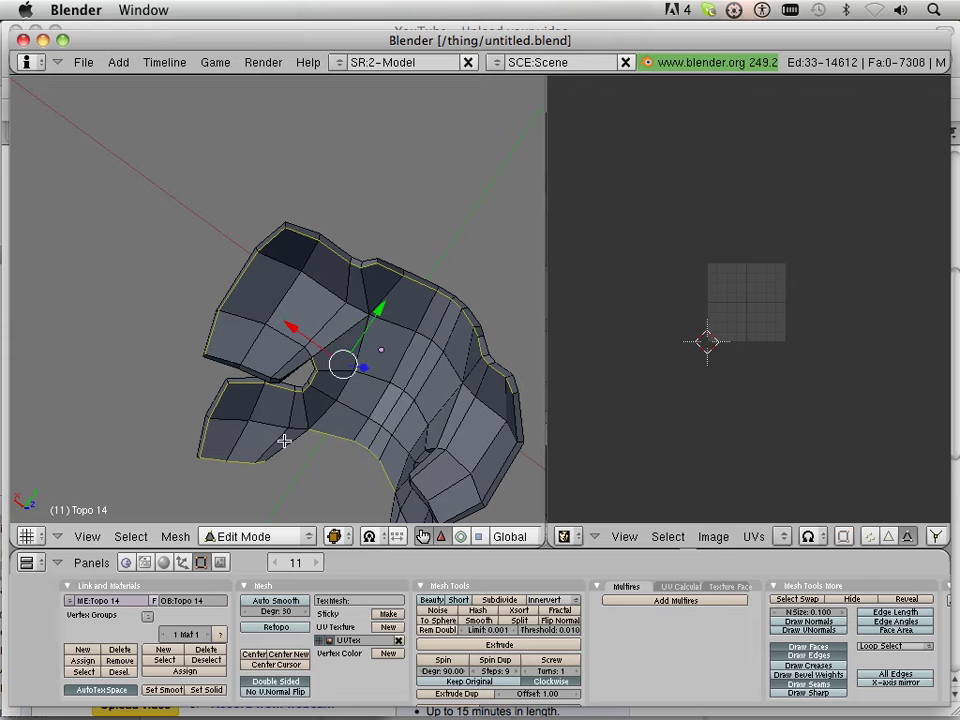
alt+shift+right_click(289, 442)
shift+middle_drag(348, 436, 170, 421)
alt+shift+right_click(355, 456)
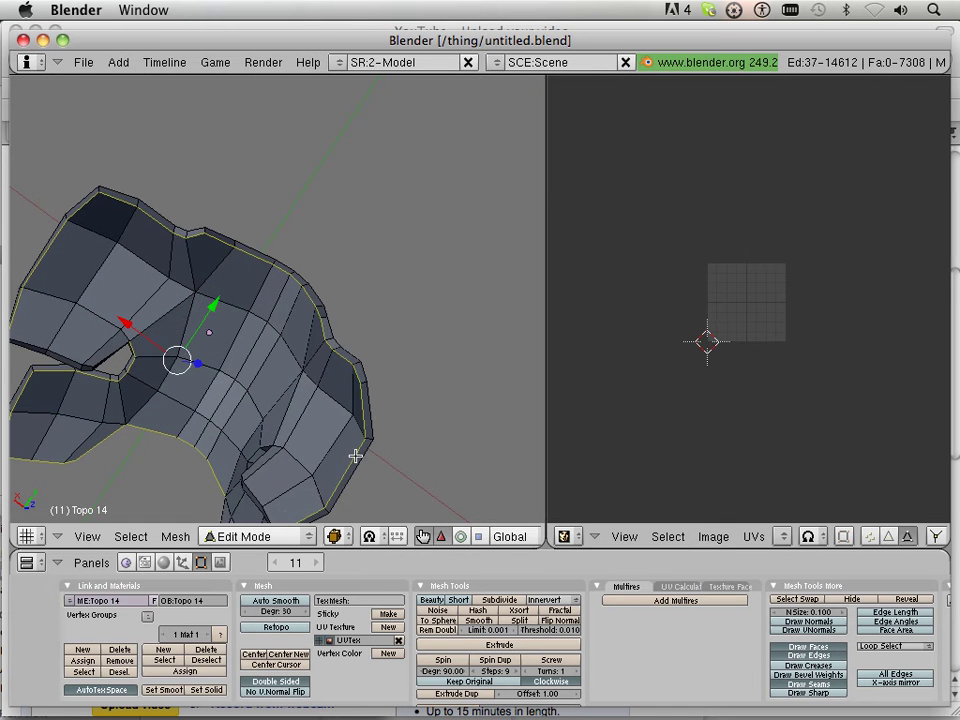
Add the rim edges of the opposite small flap and its adjoining notch to the selection
middle_drag(332, 457, 288, 348)
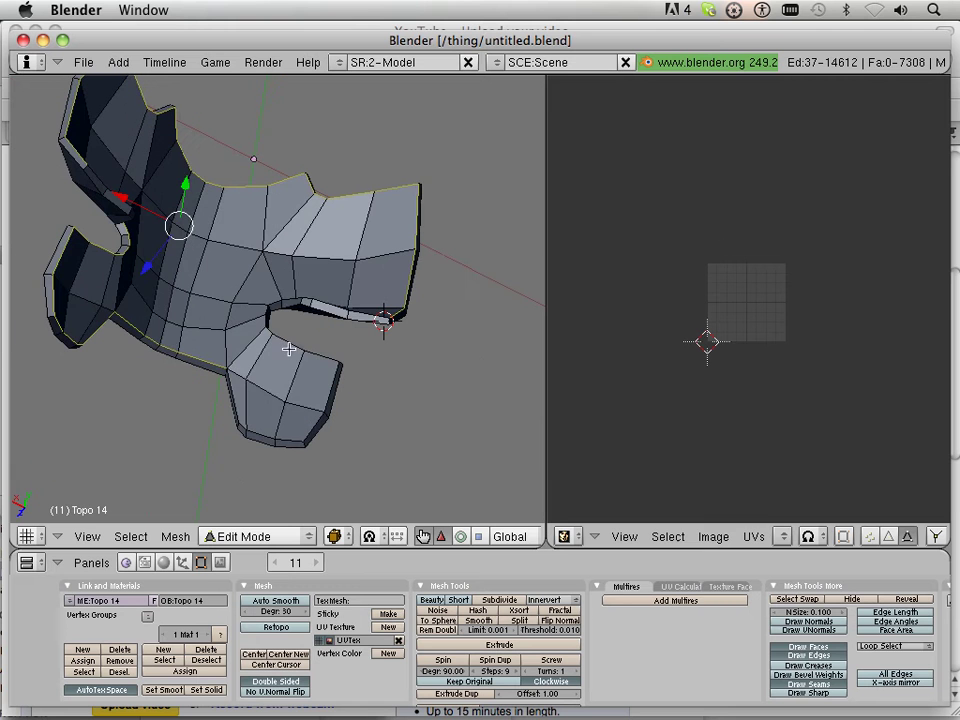
alt+shift+right_click(265, 428)
alt+shift+right_click(285, 300)
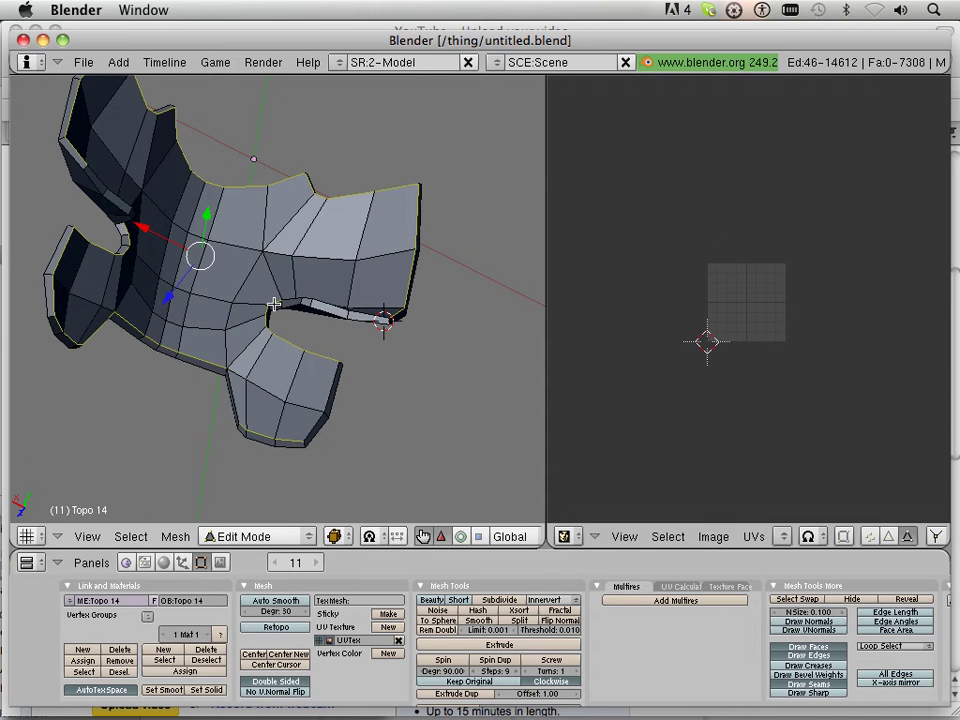
alt+shift+right_click(321, 300)
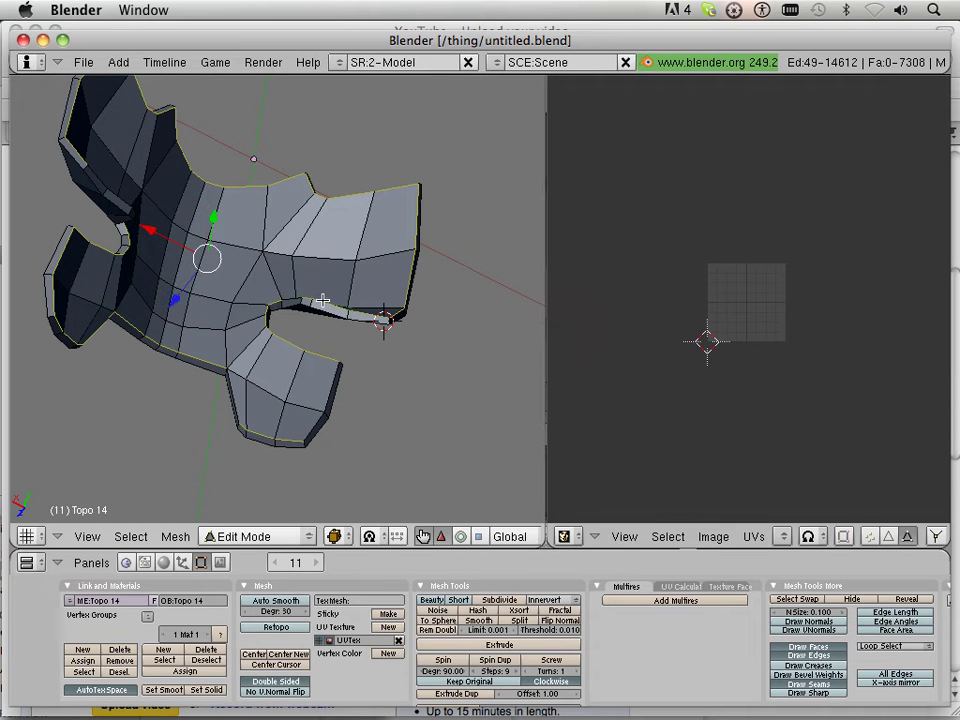
Add the remaining notch-side rim edges of the first large flap and mark the whole selected rim as a seam
middle_drag(278, 278, 141, 306)
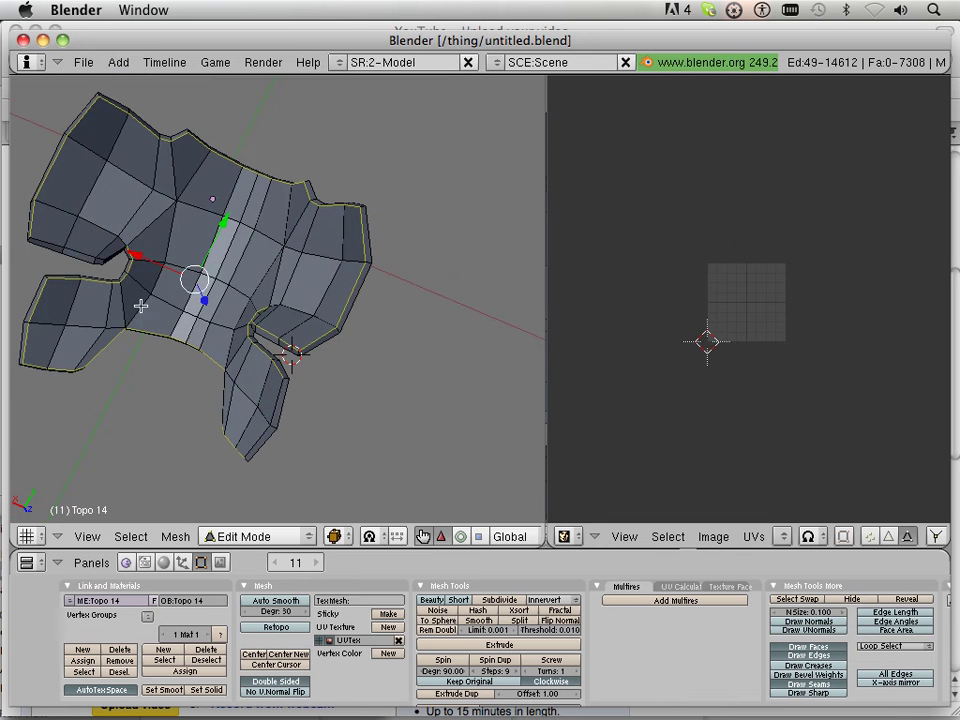
alt+shift+right_click(78, 249)
mouse_move(90, 259)
middle_down()
mouse_move(71, 259)
mouse_move(108, 256)
middle_up()
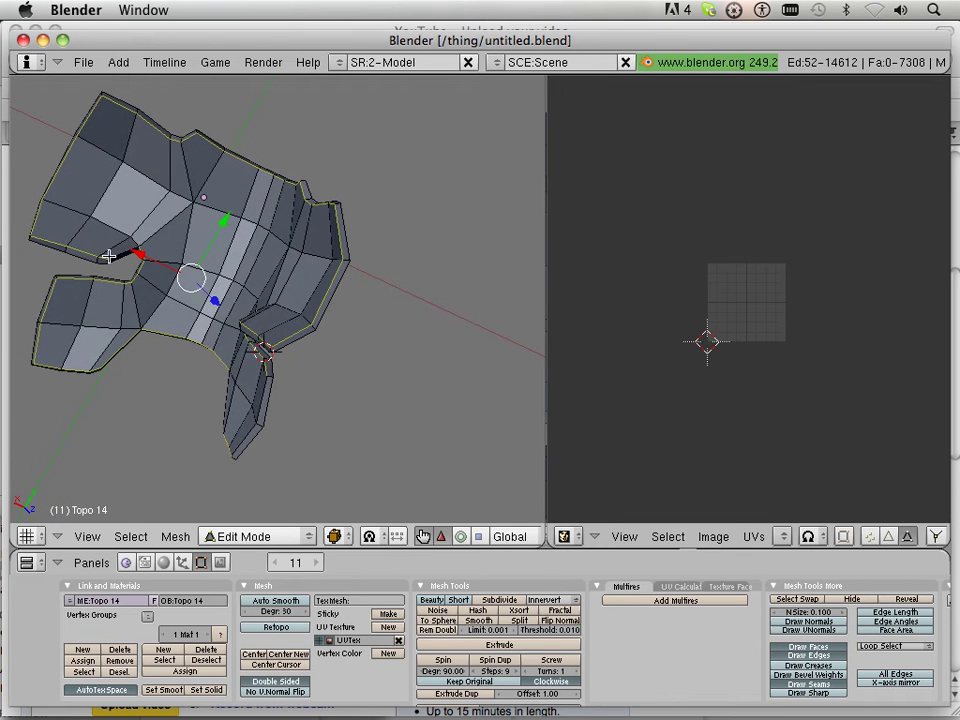
shift+right_click(114, 255)
key(ctrl+e)
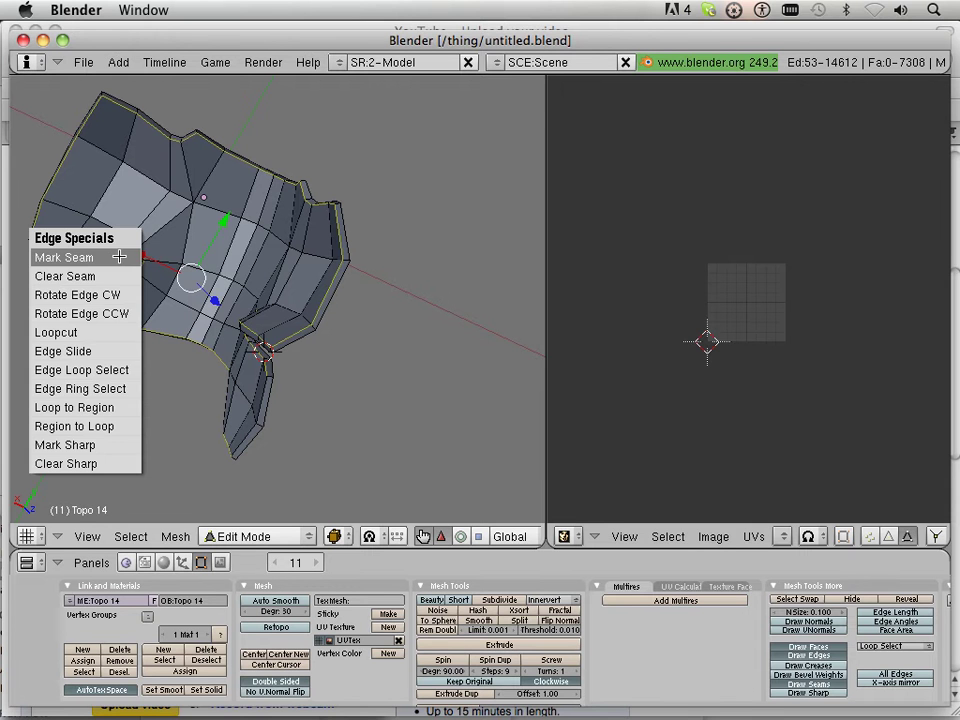
click(119, 257)
Select the two unmarked rim edges at the end of the opposite small flap and mark them as seams
middle_drag(110, 277, 197, 284)
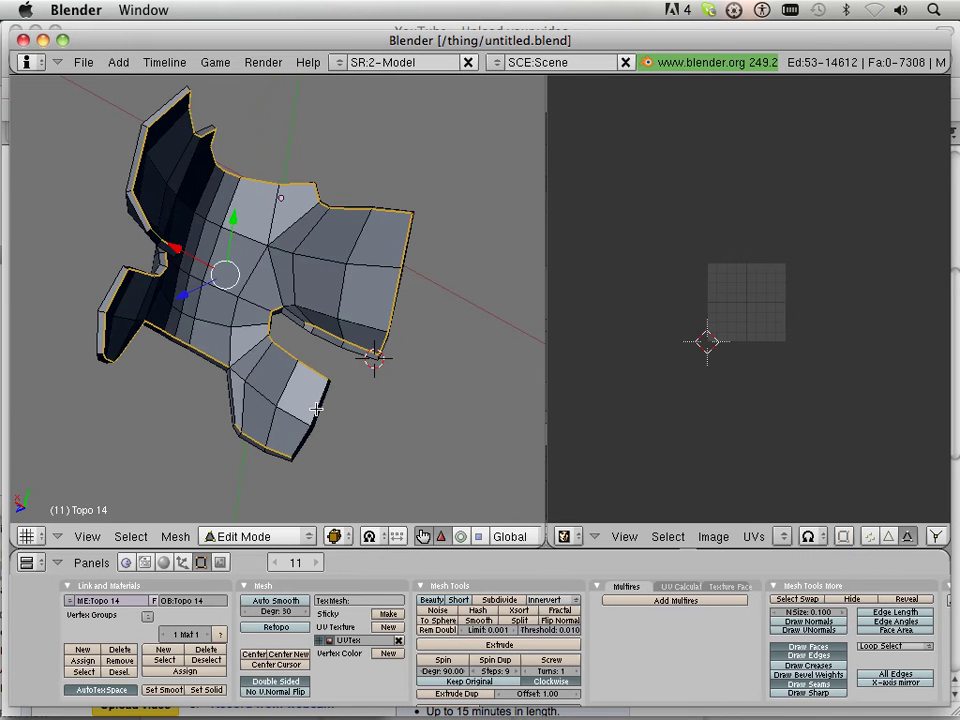
middle_drag(328, 430, 257, 394)
right_click(258, 392)
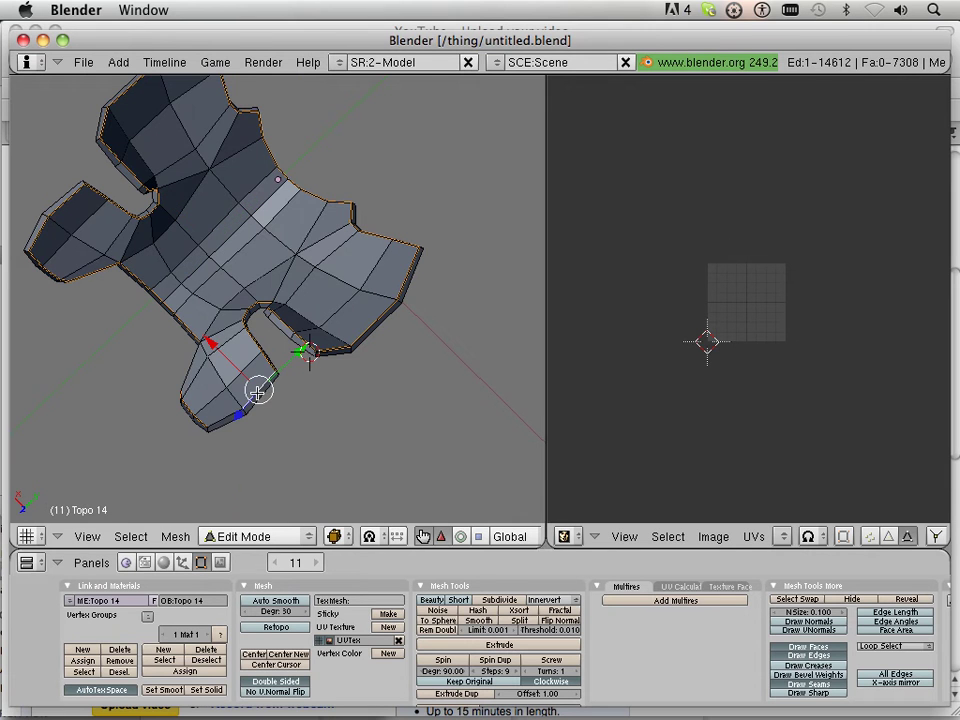
shift+right_click(243, 399)
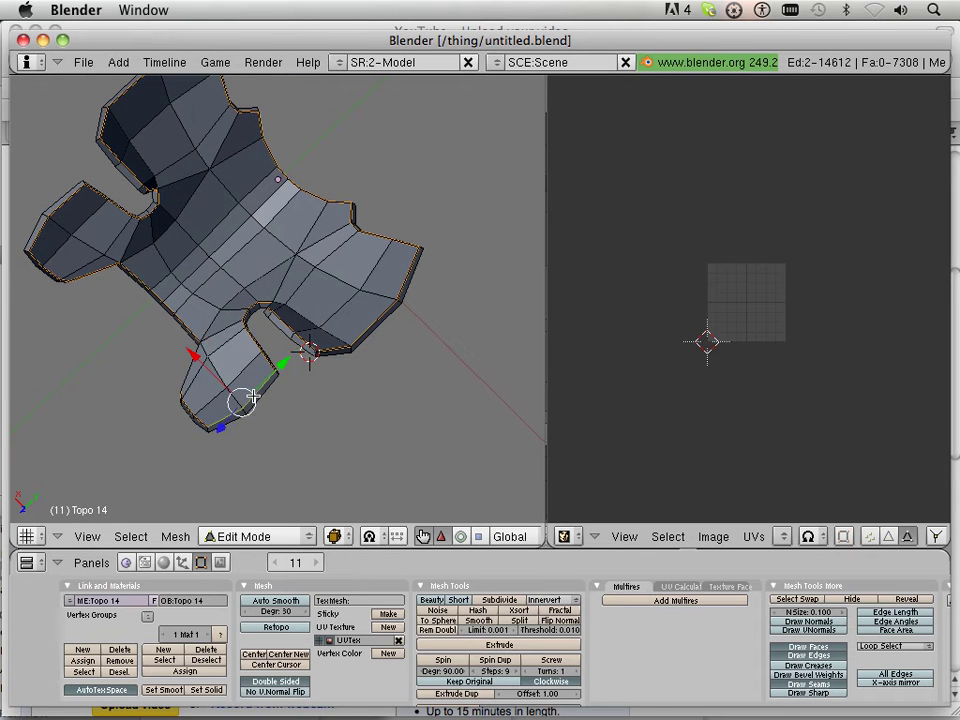
key(ctrl+e)
click(253, 396)
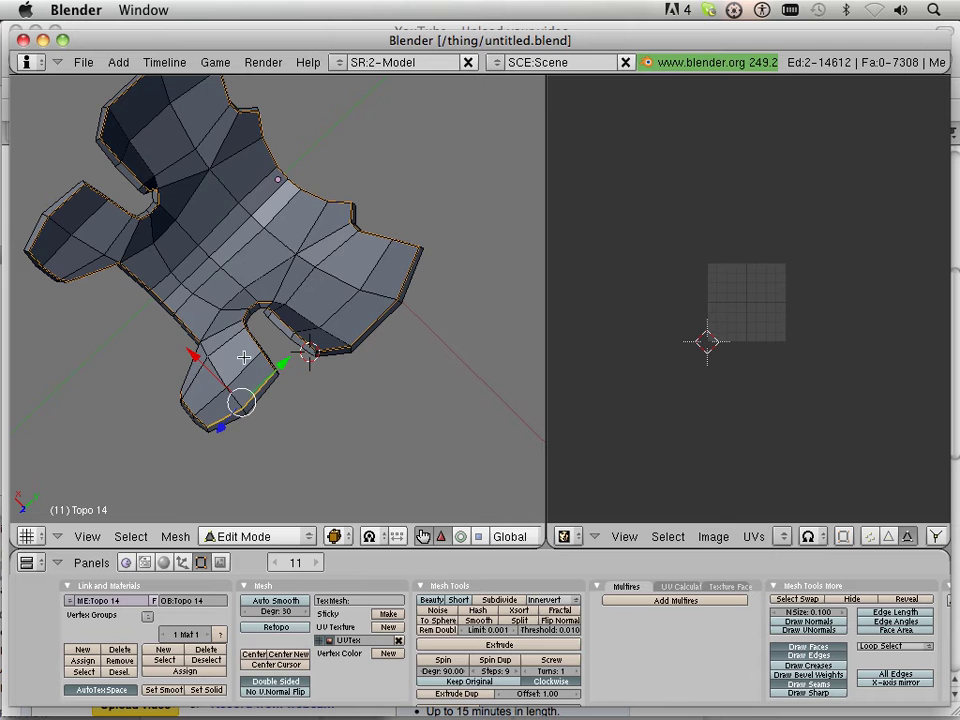
Select the whole armour plate, unwrap it along its marked seams and inspect the resulting UV layout up close
key(a)
key(u)
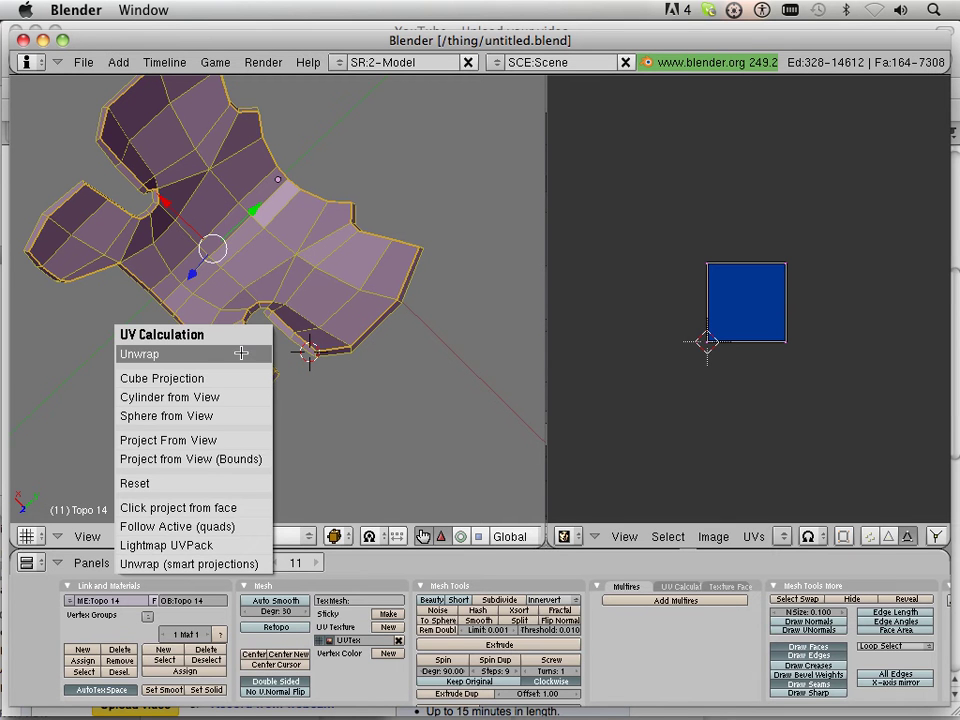
click(241, 353)
scroll(790, 322, up, 5)
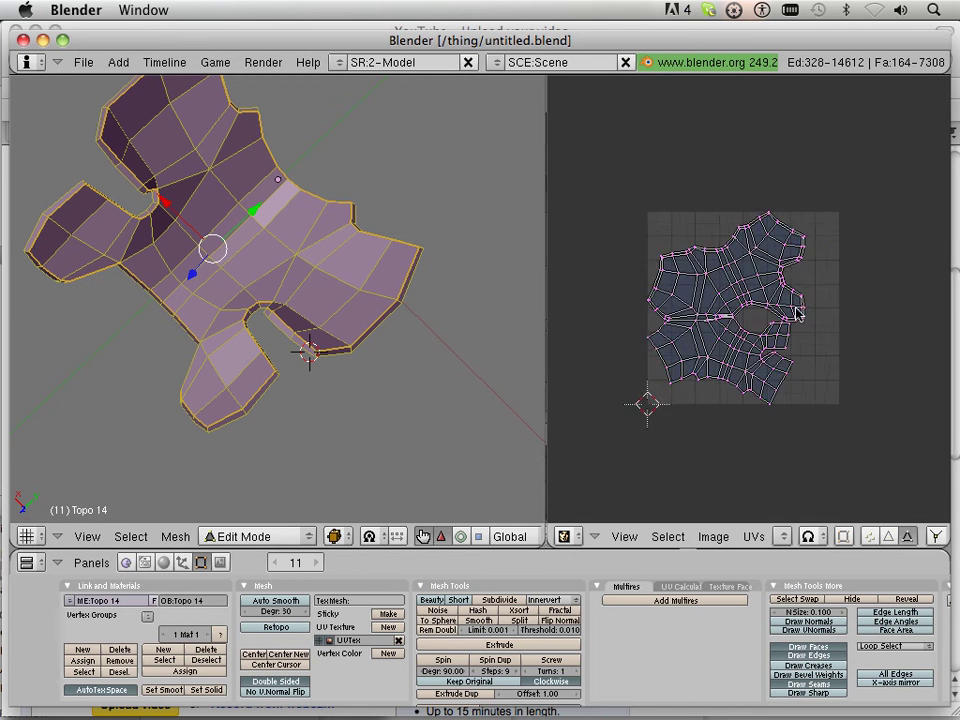
scroll(772, 320, up, 1)
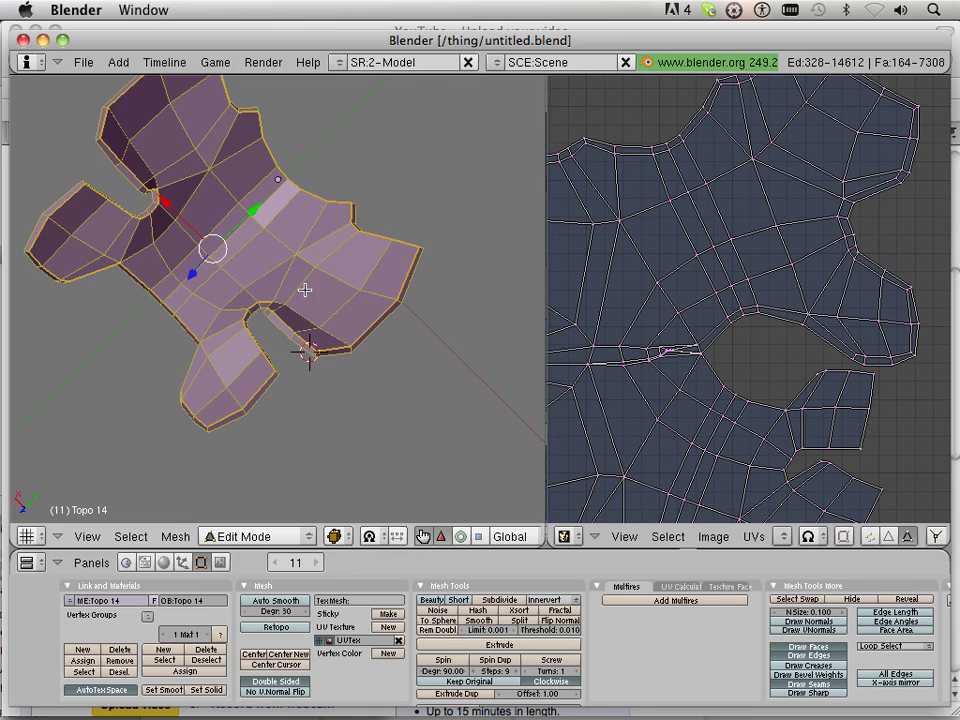
Mark the missed rim edge at the inner end of the notch as a seam and unwrap the whole plate again
scroll(423, 300, up, 3)
middle_drag(478, 316, 300, 297)
right_click(296, 333)
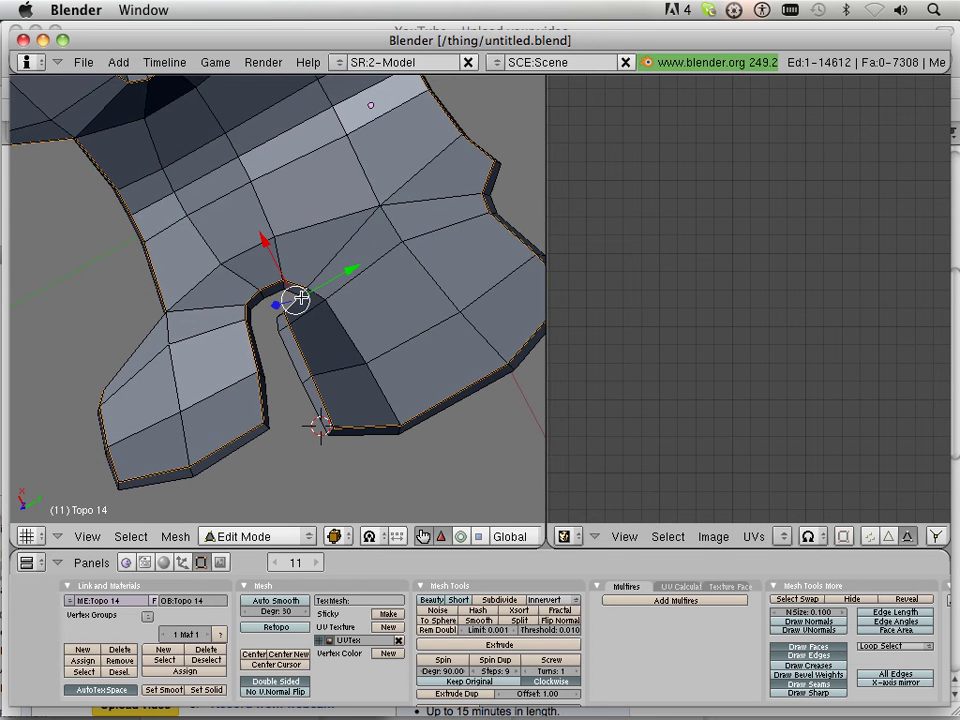
key(ctrl+e)
click(300, 298)
key(a)
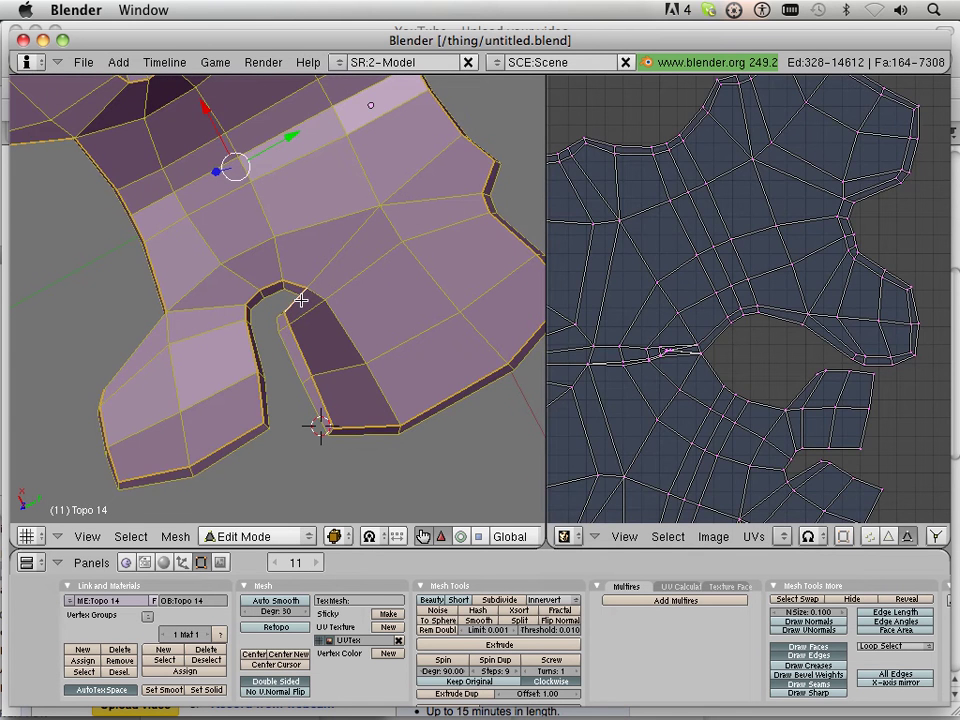
key(e)
click(300, 300)
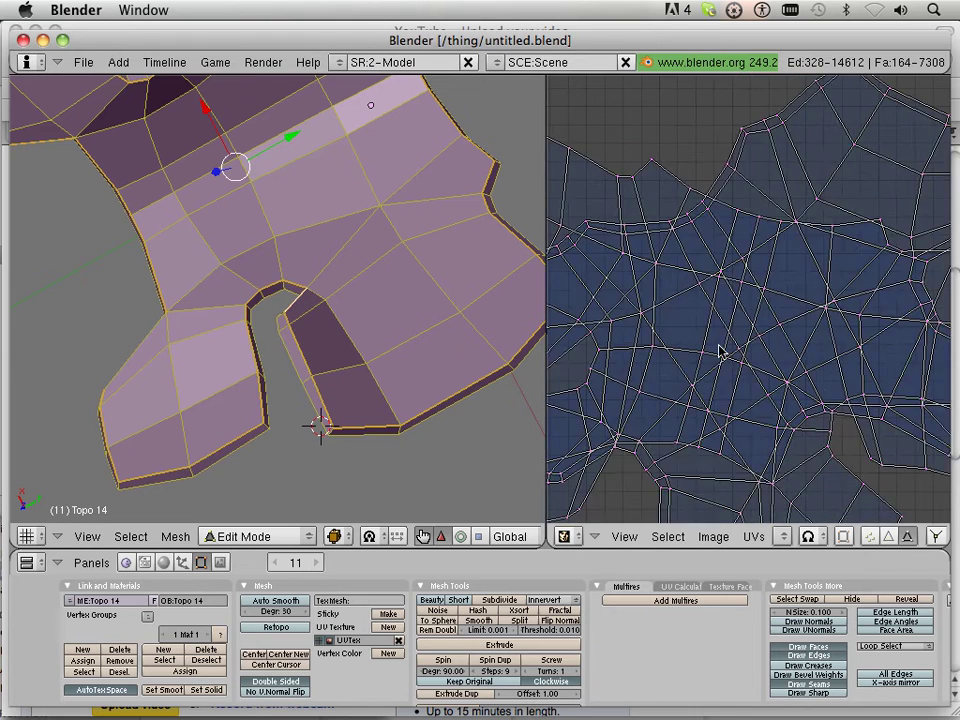
Check the seams around the notch, unwrap the whole plate once more and select all of its UVs
scroll(701, 332, up, 5)
middle_drag(480, 310, 424, 304)
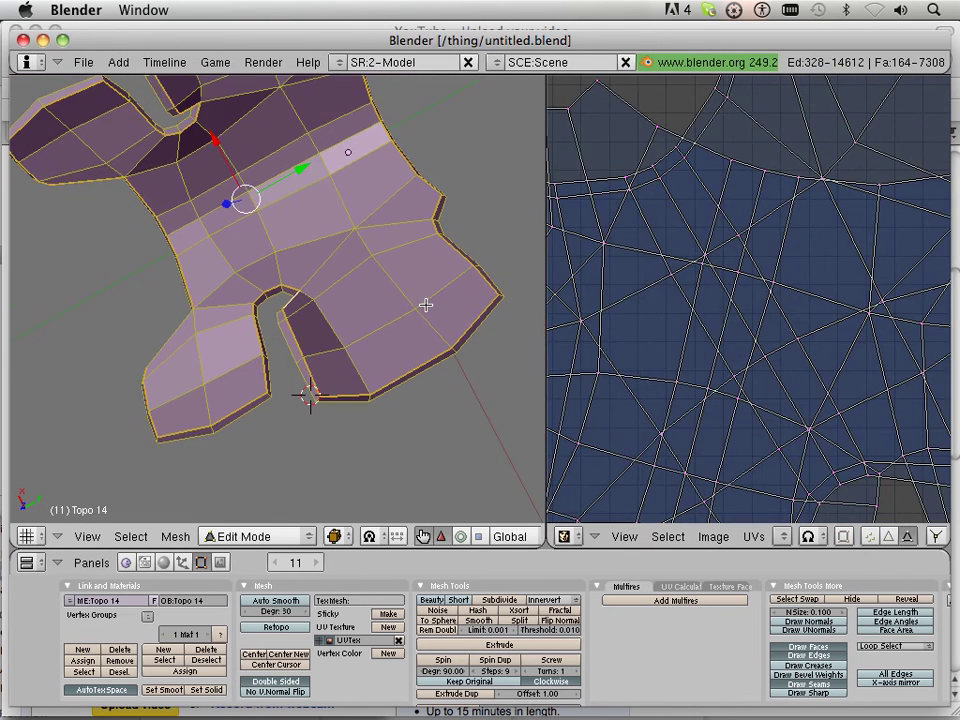
key(a)
mouse_move(317, 306)
middle_down()
mouse_move(332, 343)
mouse_move(328, 306)
middle_up()
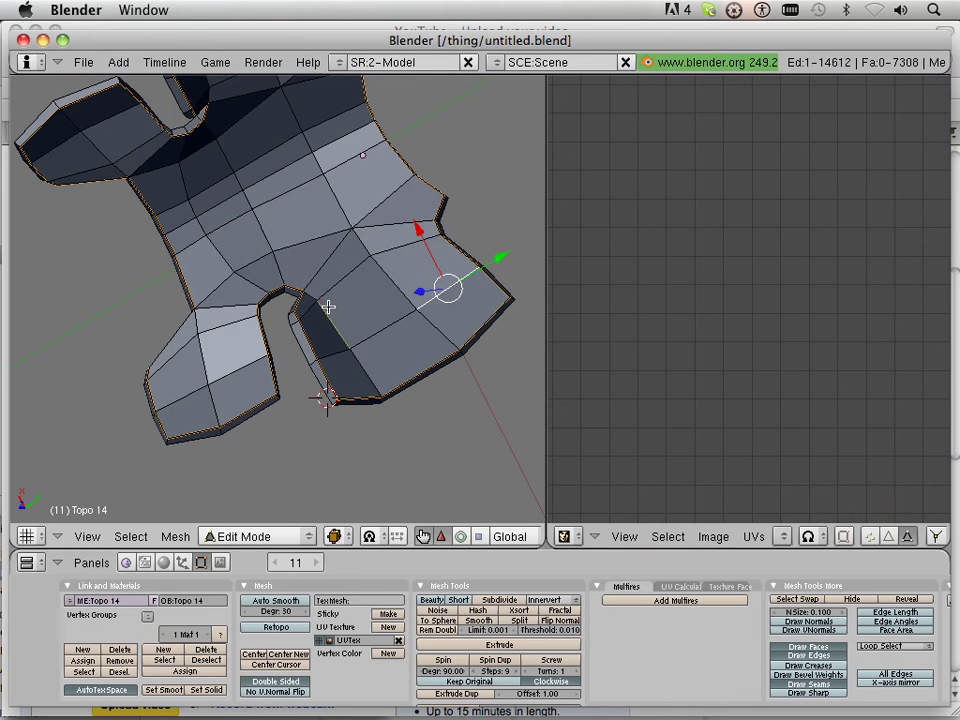
key(a)
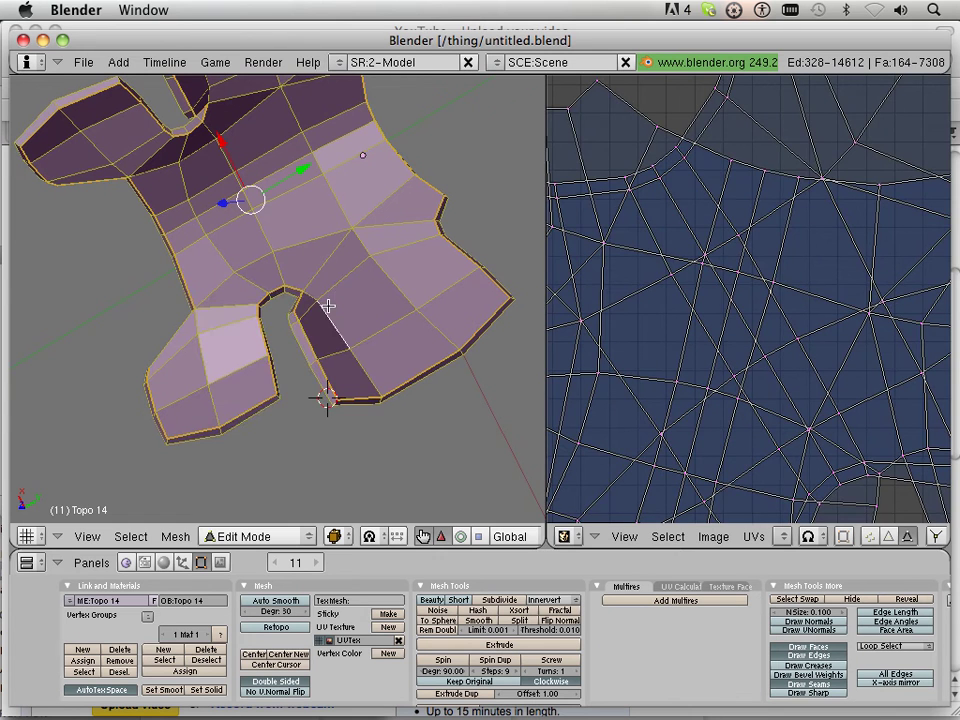
key(u)
click(328, 306)
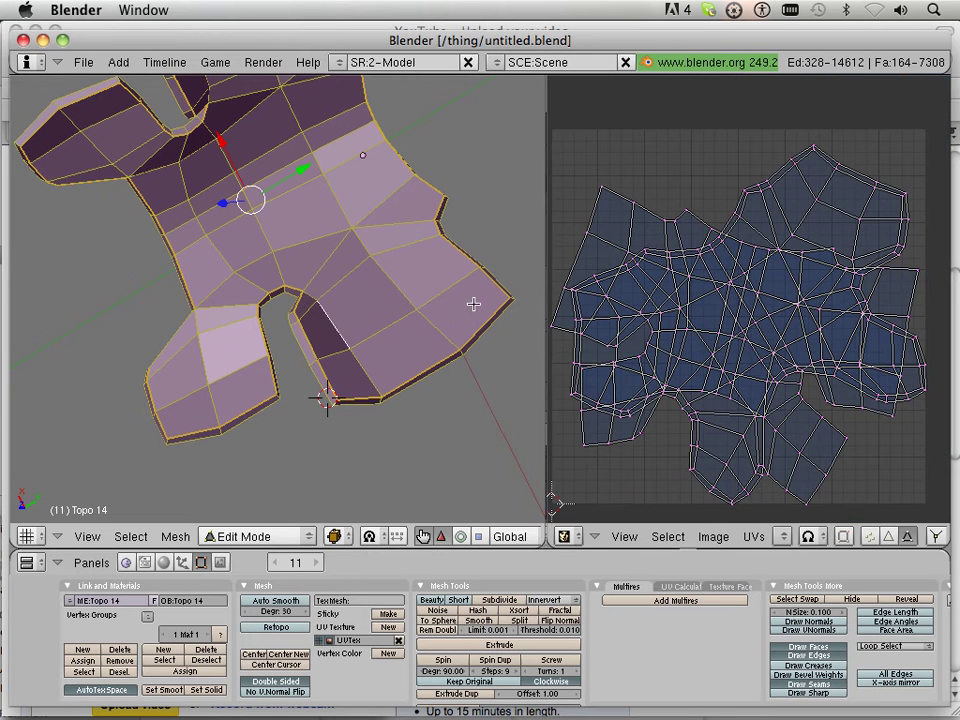
key(a)
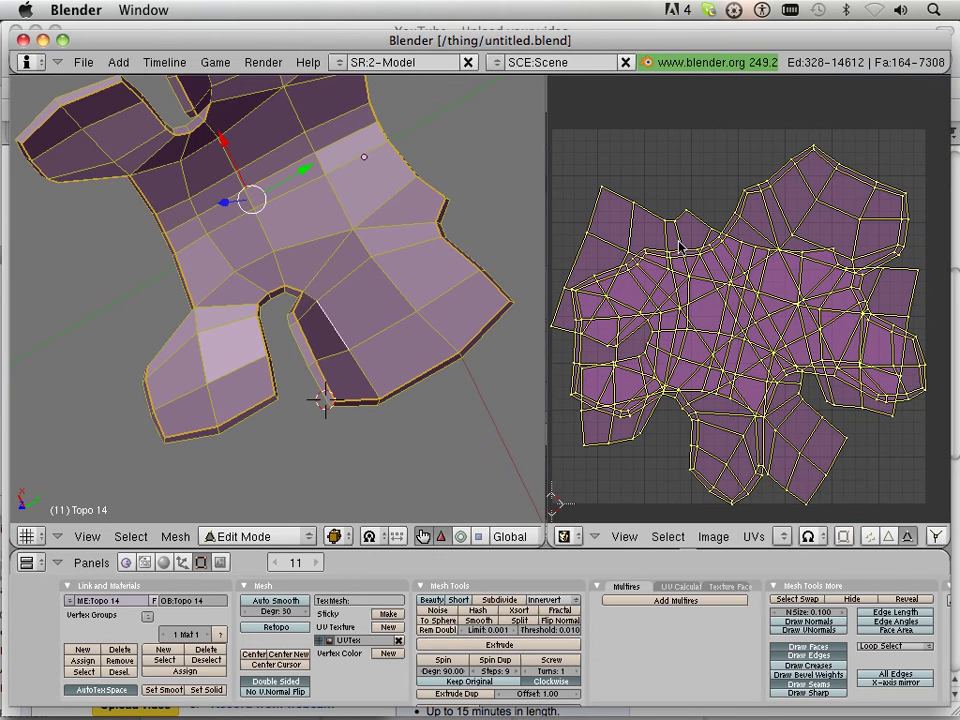
Deselect the plate, select the unmarked rim edge along the outer side of the small flap and mark it as a seam
mouse_move(317, 261)
middle_down()
mouse_move(349, 343)
mouse_move(315, 243)
middle_up()
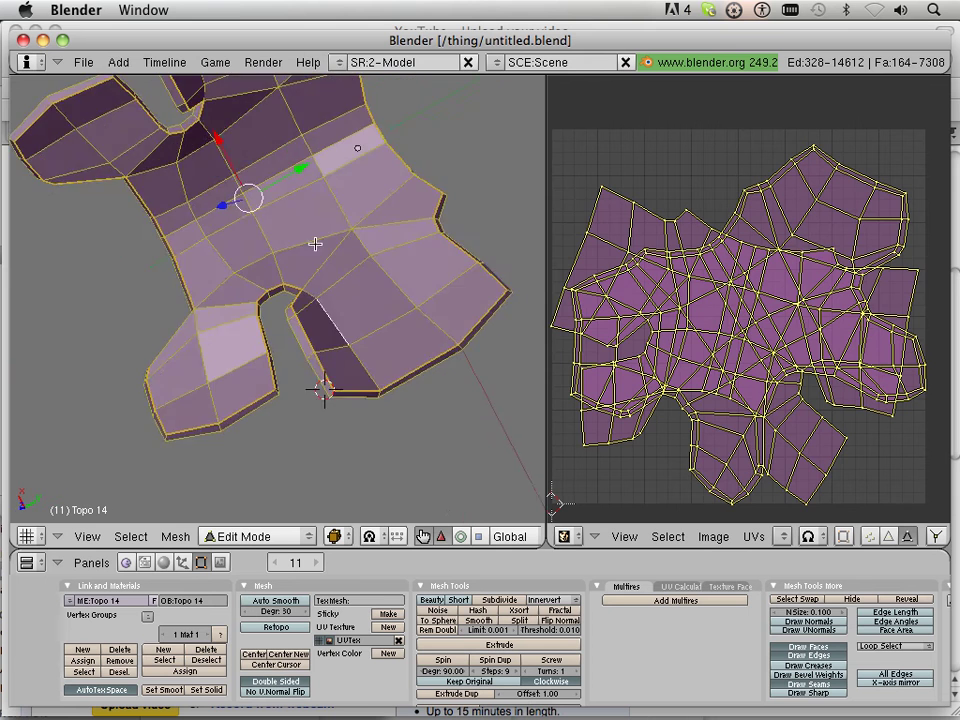
key(a)
middle_drag(237, 192, 297, 334)
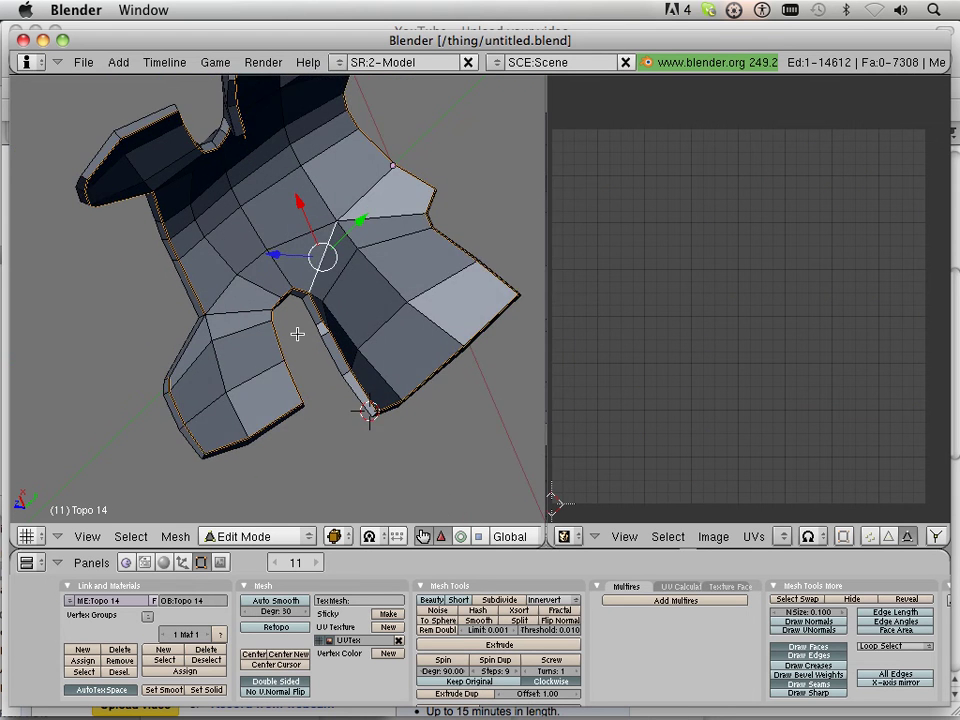
scroll(297, 334, up, 2)
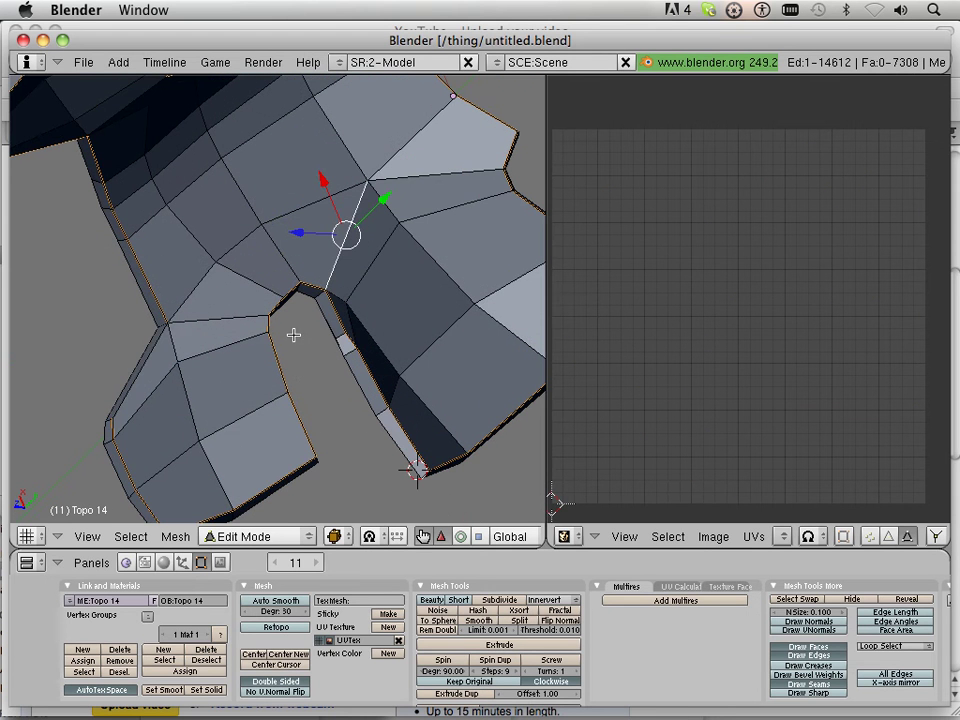
right_click(146, 354)
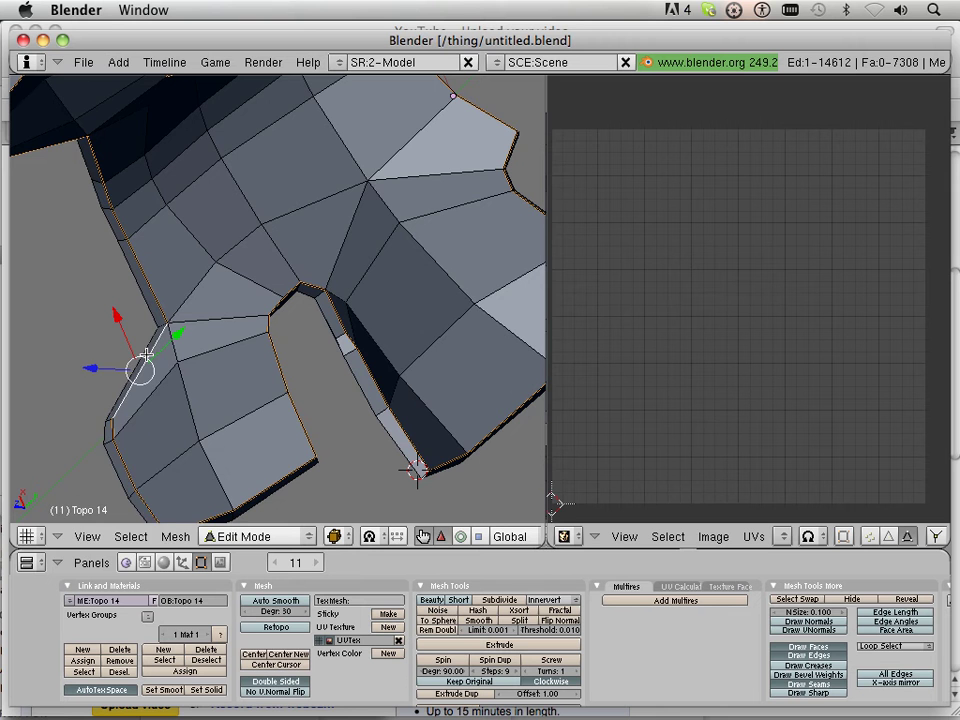
key(ctrl+e)
click(146, 355)
Select the stray seam edge crossing the plate's face beside the notch on the opposite side and clear its seam
middle_drag(140, 350, 115, 293)
shift+middle_drag(268, 342, 249, 224)
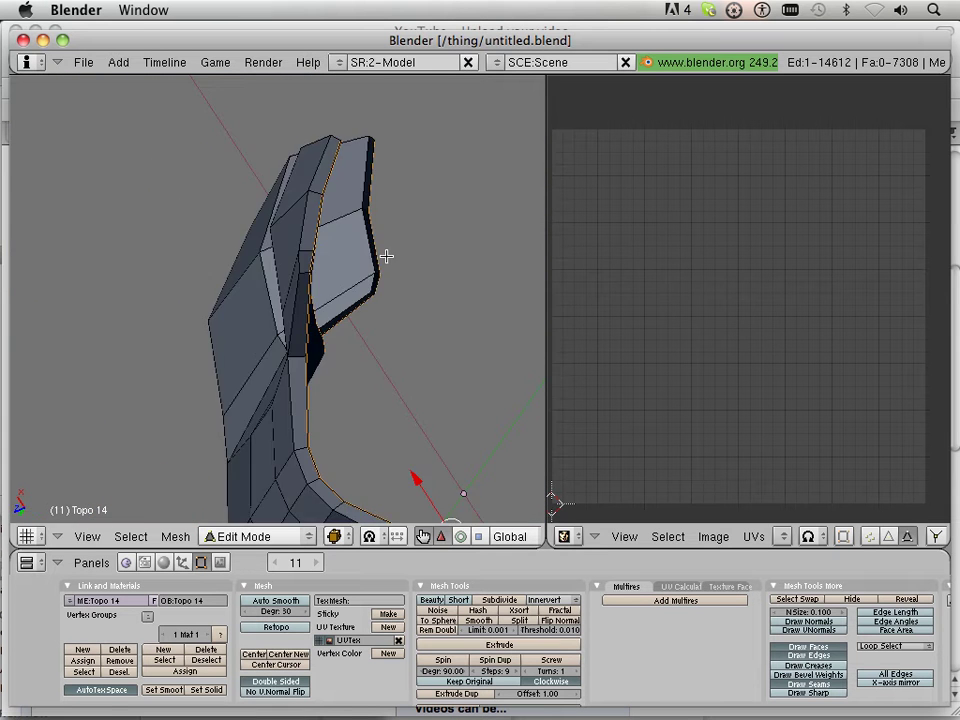
middle_drag(386, 256, 219, 343)
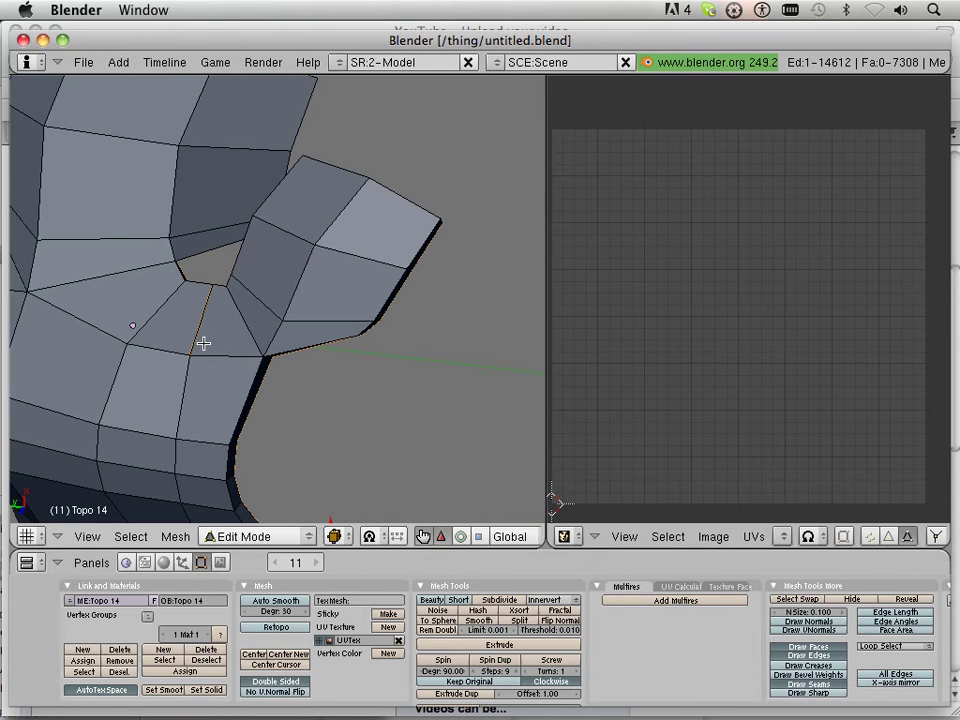
right_click(203, 341)
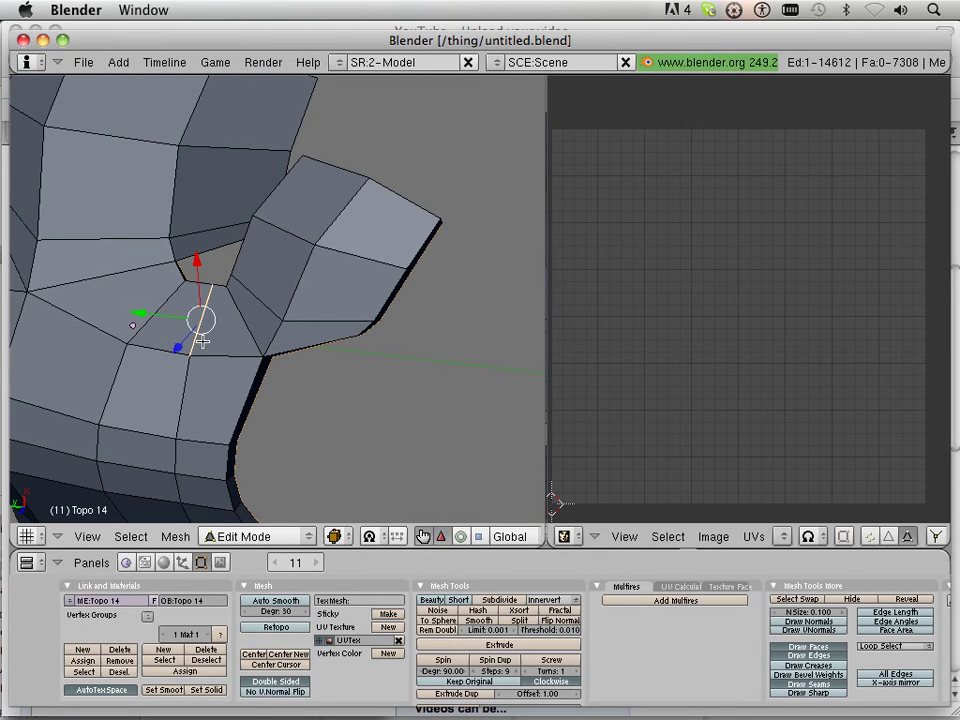
key(ctrl+e)
click(203, 342)
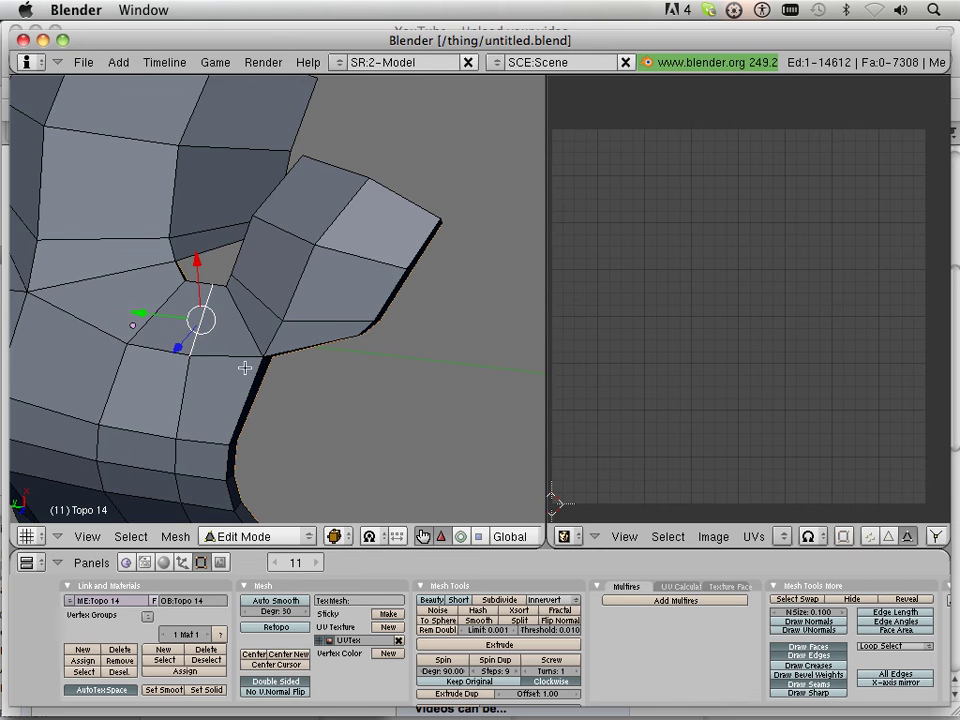
Select the whole plate, unwrap it along the corrected seams and move its UV islands above the UV grid
middle_drag(291, 386, 155, 346)
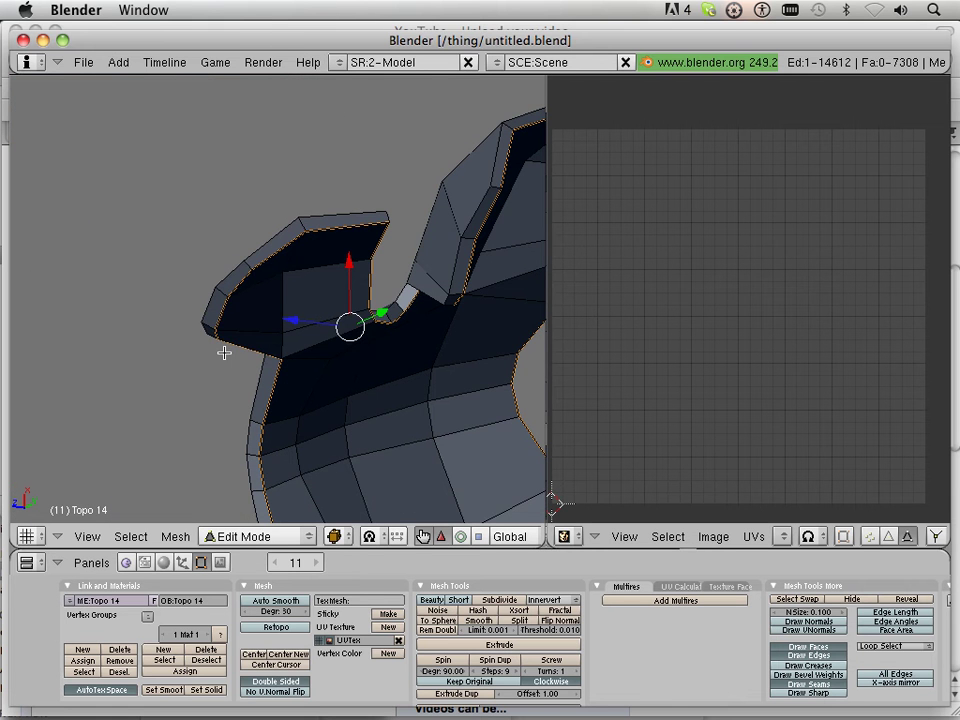
key(a)
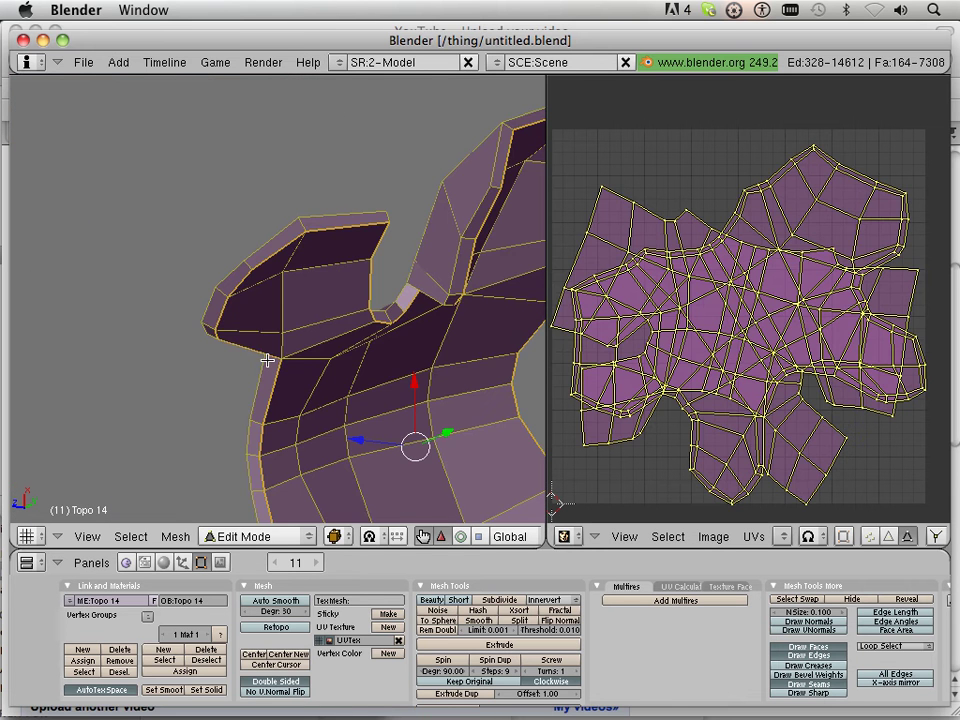
key(u)
click(267, 360)
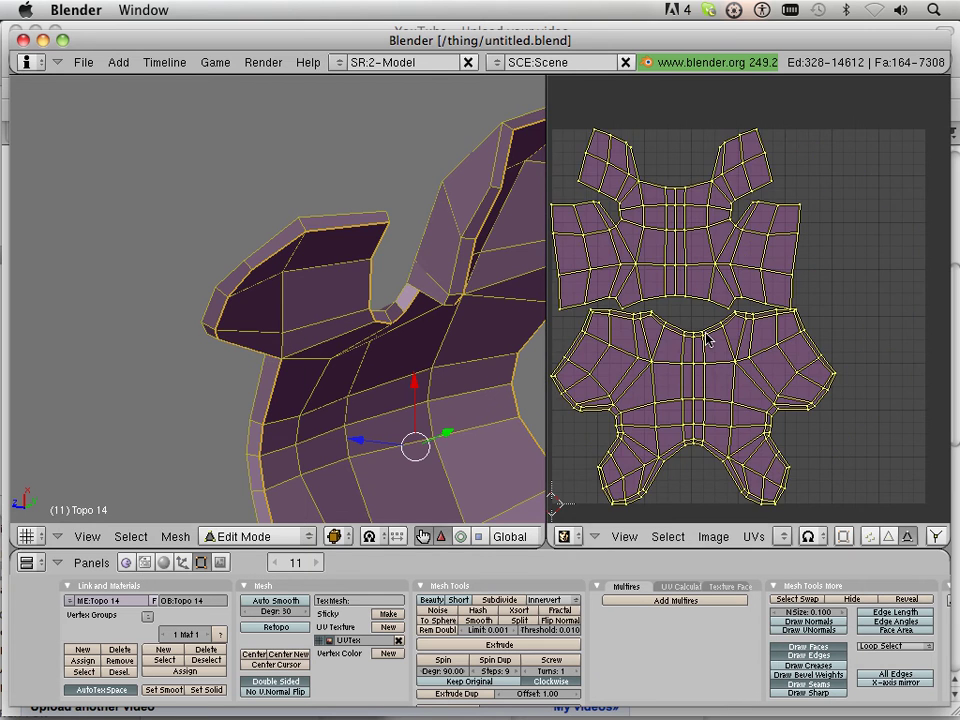
scroll(707, 340, down, 4)
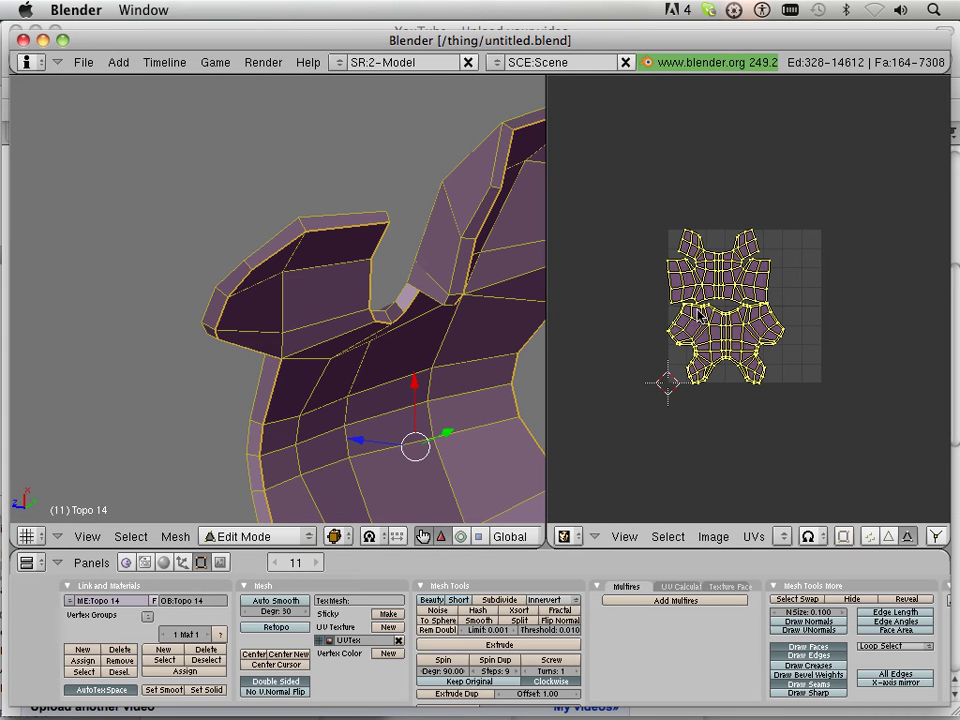
key(g)
click(538, 336)
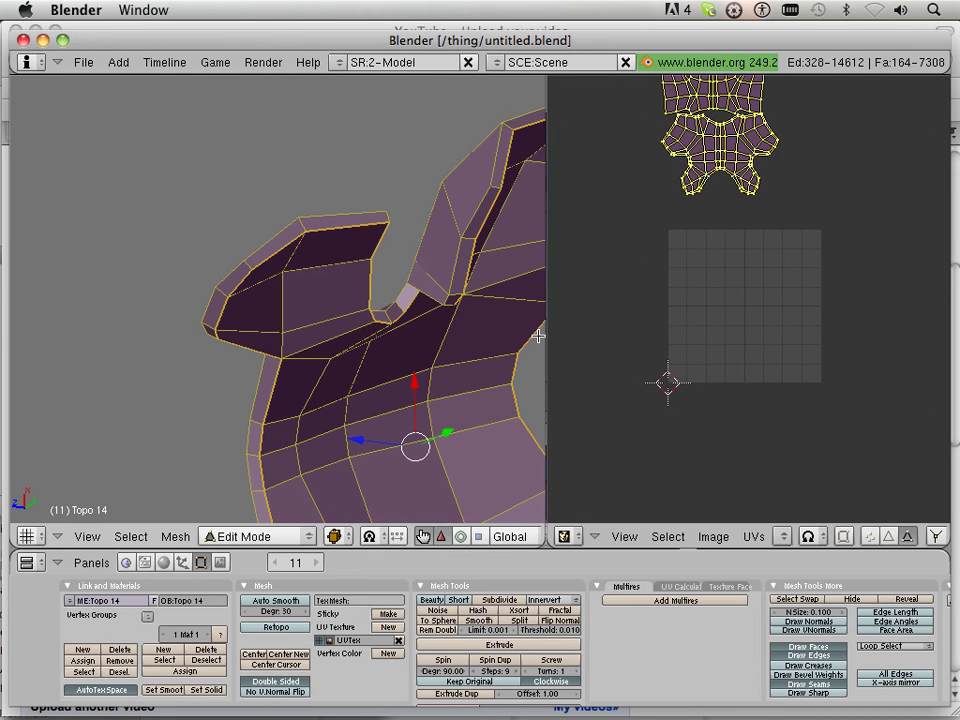
Reveal all hidden geometry and select only the complete collar band at the base of the head
scroll(407, 339, down, 3)
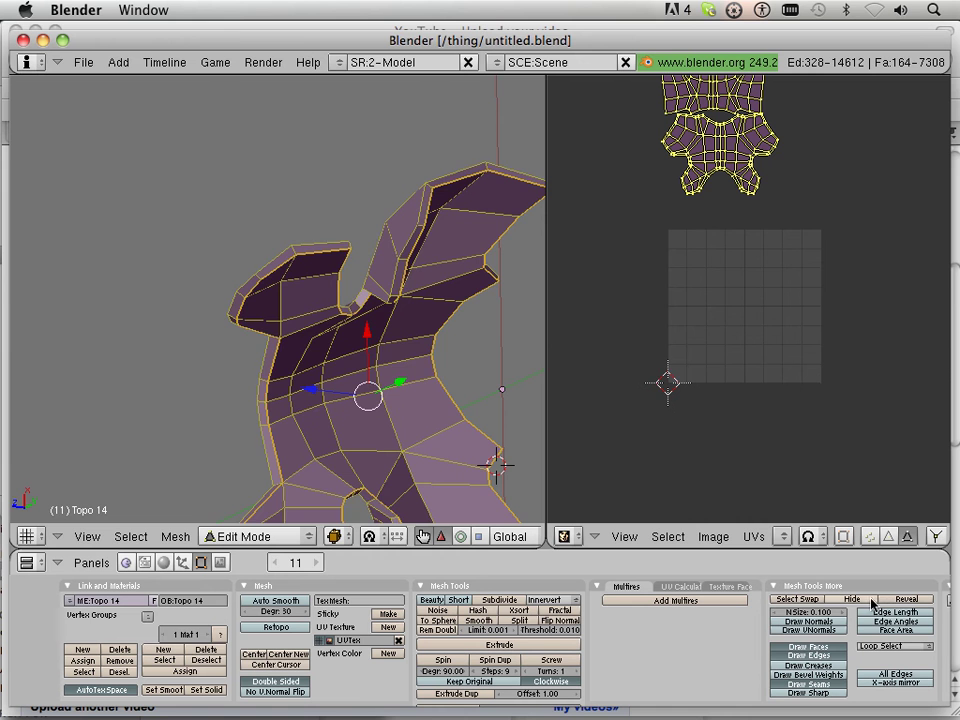
click(900, 600)
scroll(398, 436, down, 4)
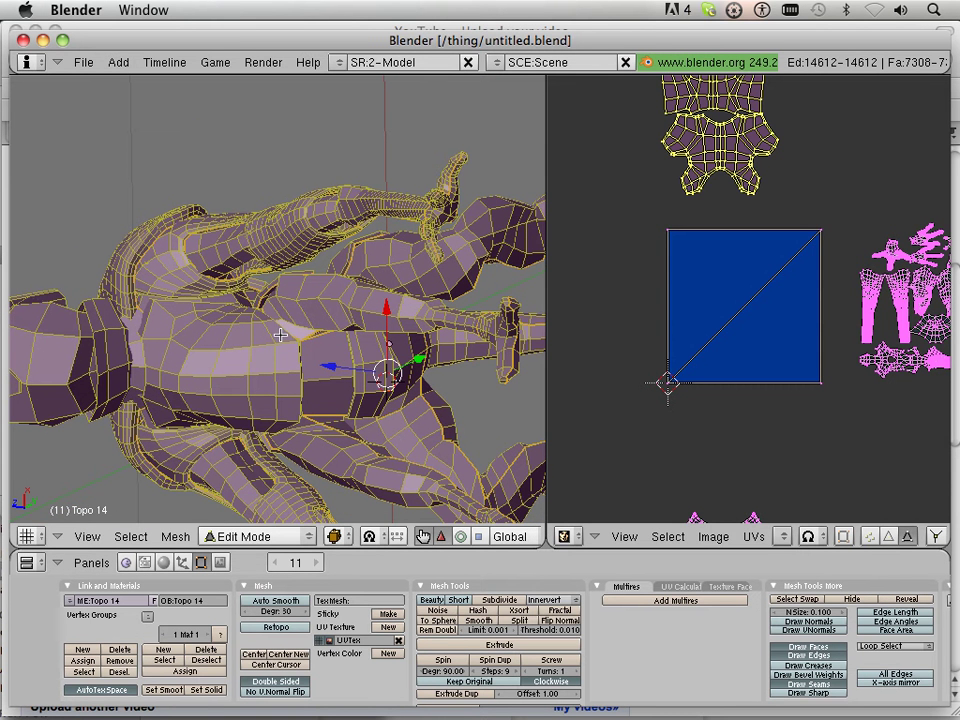
right_click(114, 327)
right_click(112, 345)
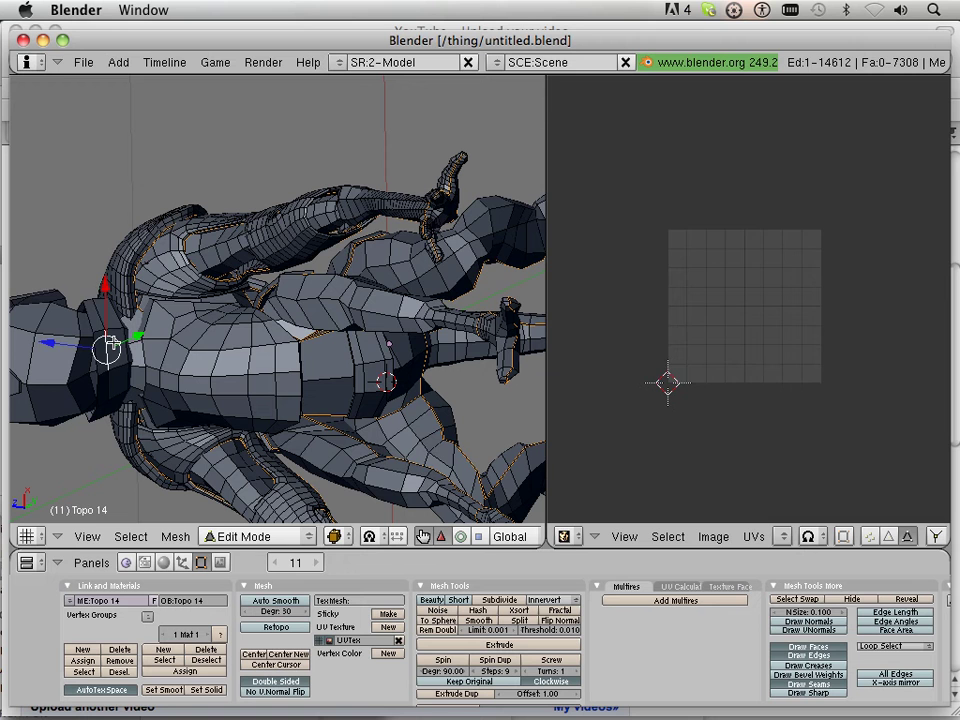
alt+right_click(112, 345)
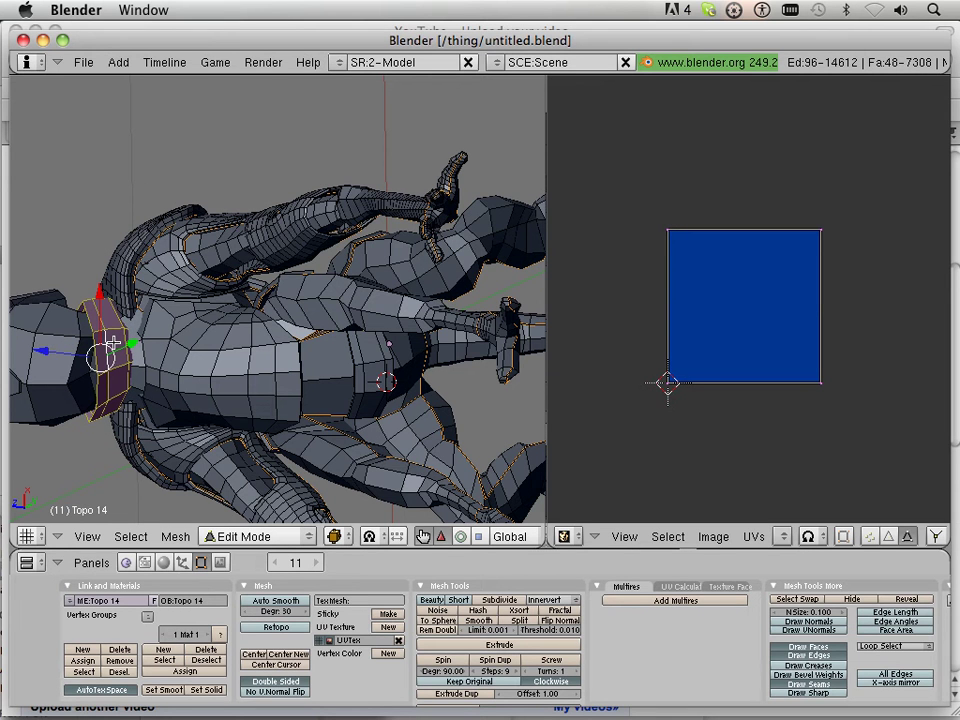
click(140, 540)
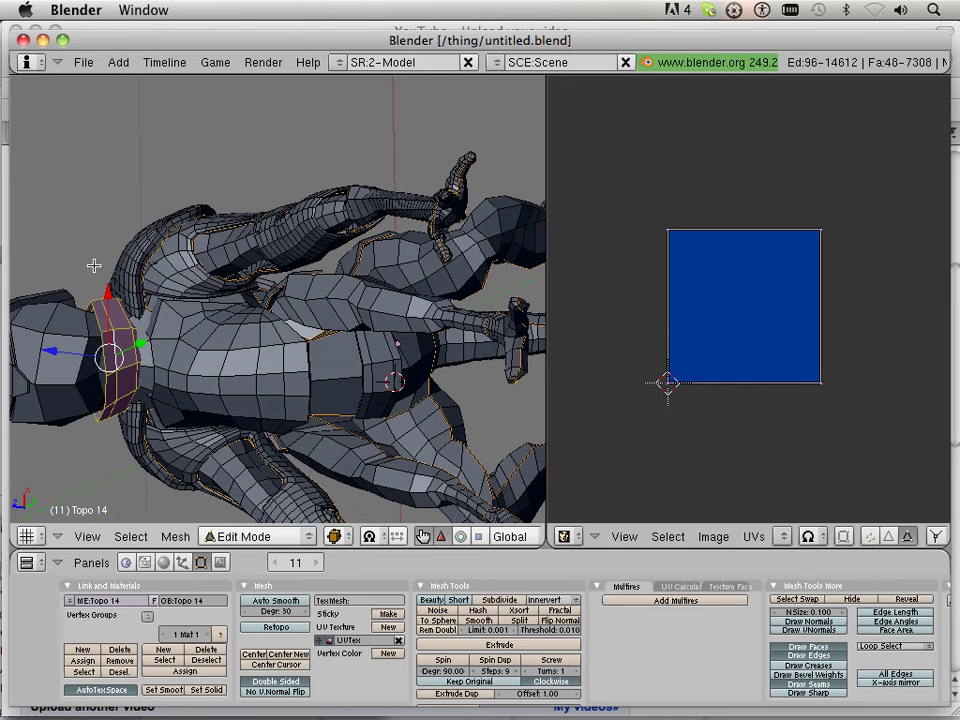
Add the small connecting piece and the angular band around the head to the collar band selection
shift+middle_drag(94, 266, 321, 242)
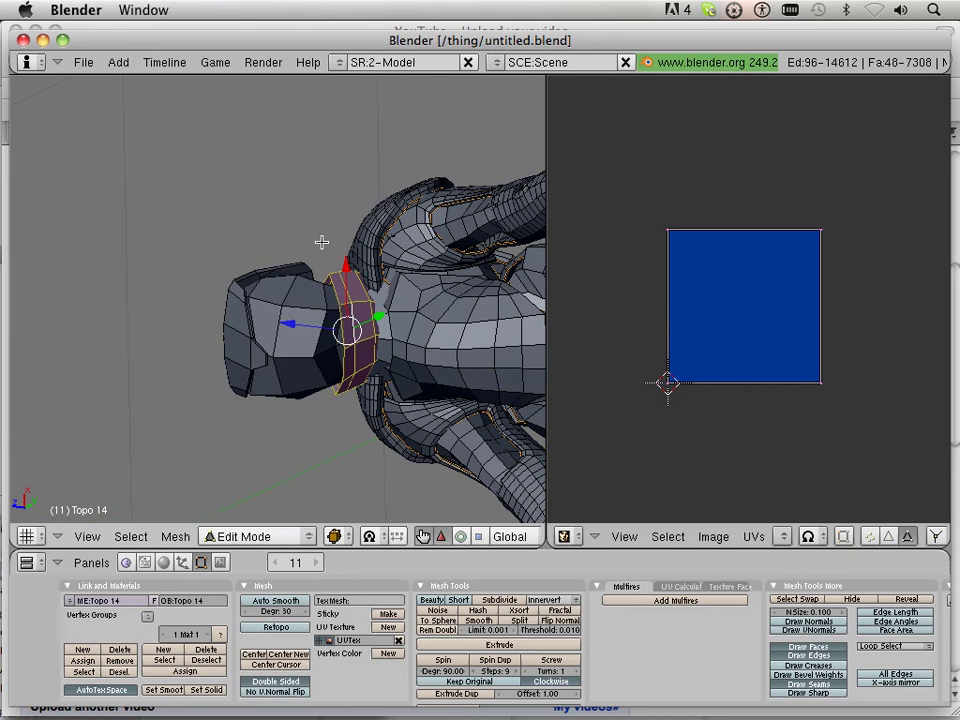
shift+right_click(244, 297)
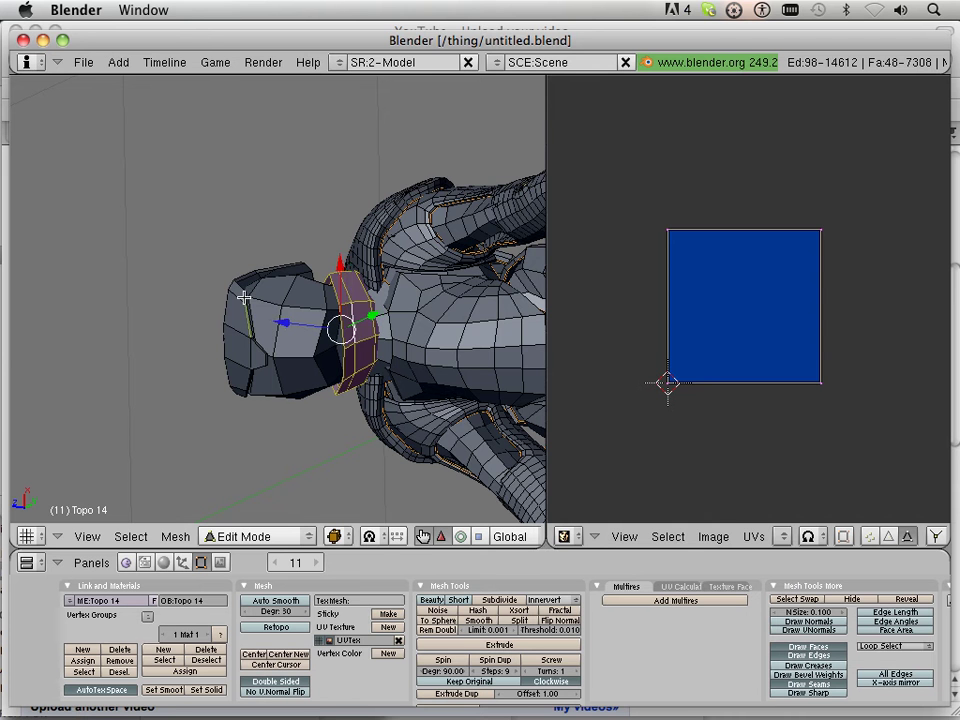
middle_drag(244, 286, 305, 310)
scroll(306, 310, up, 3)
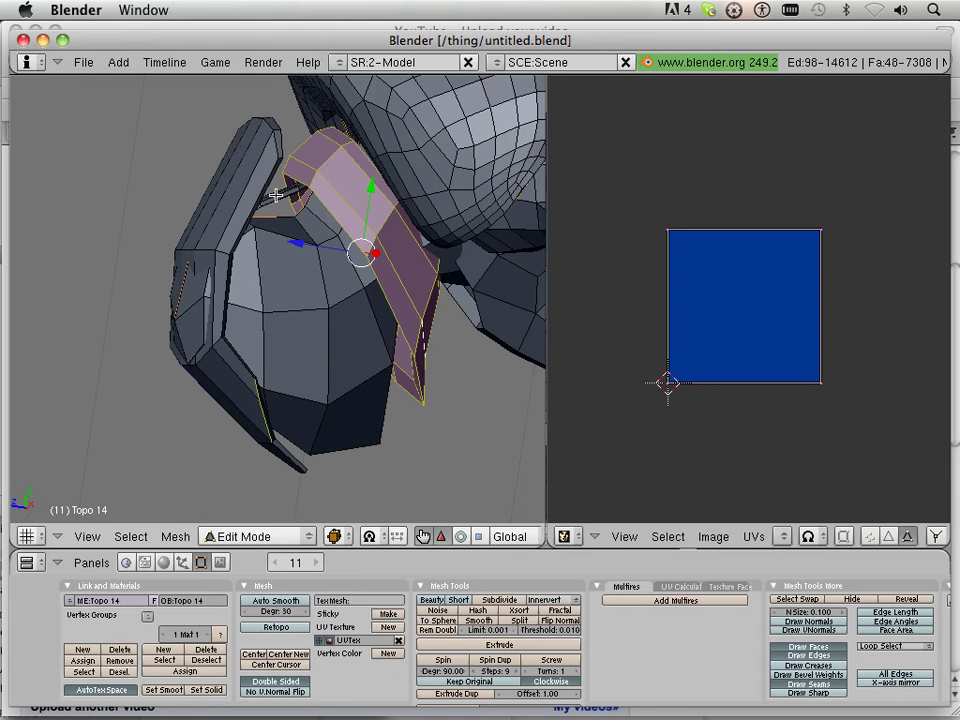
alt+shift+right_click(276, 195)
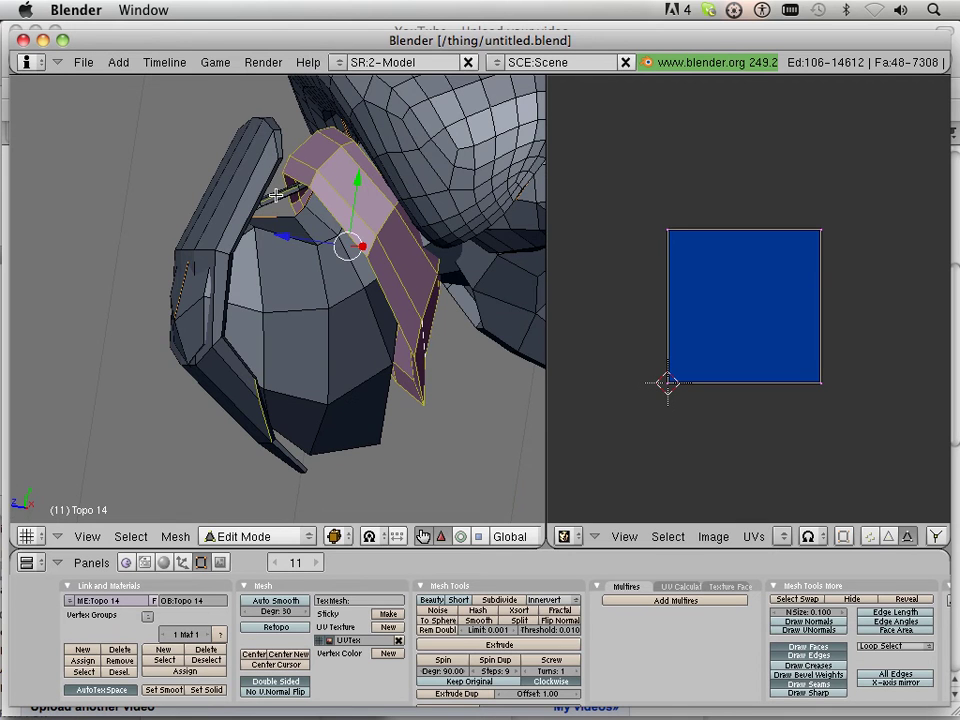
alt+shift+right_click(254, 197)
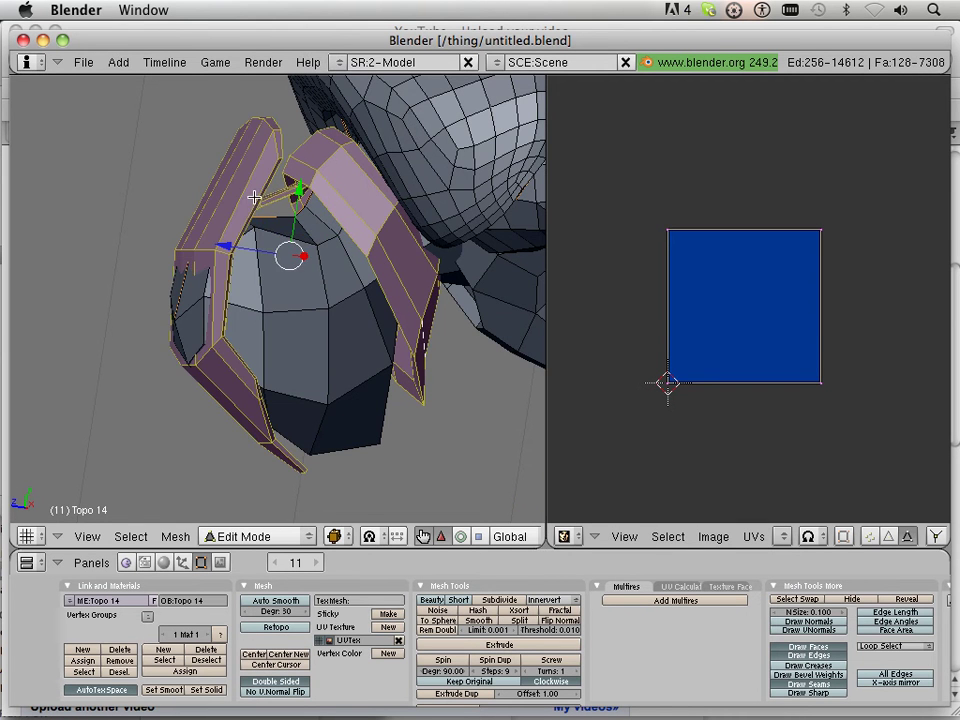
Invert the selection and hide the rest of the character so only the head bands and their connecting piece remain
scroll(254, 197, down, 2)
scroll(254, 197, down, 2)
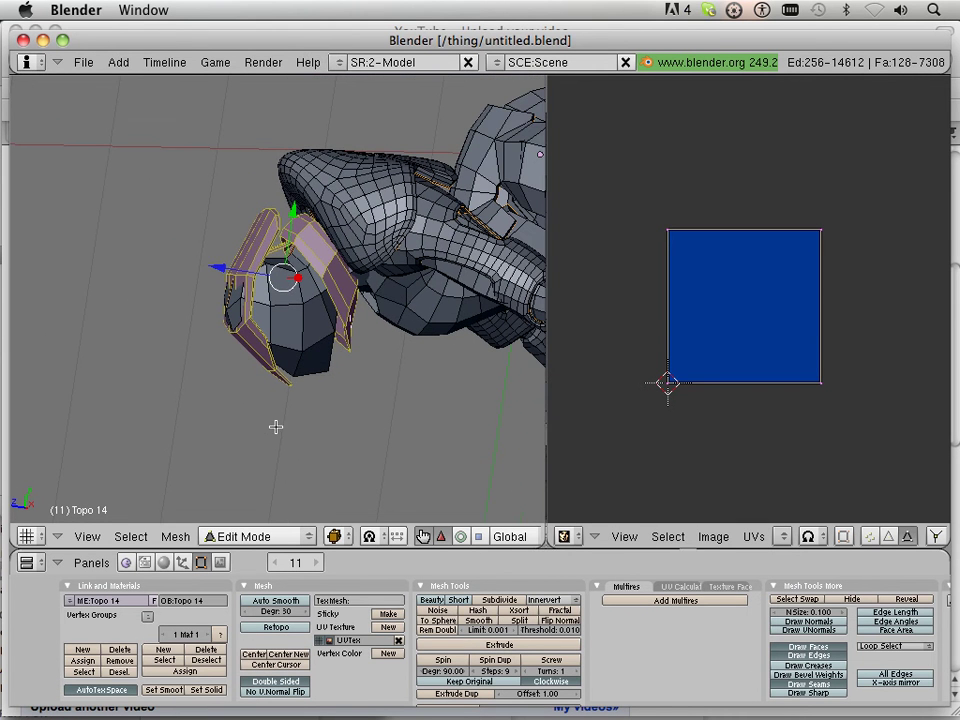
click(132, 536)
click(320, 491)
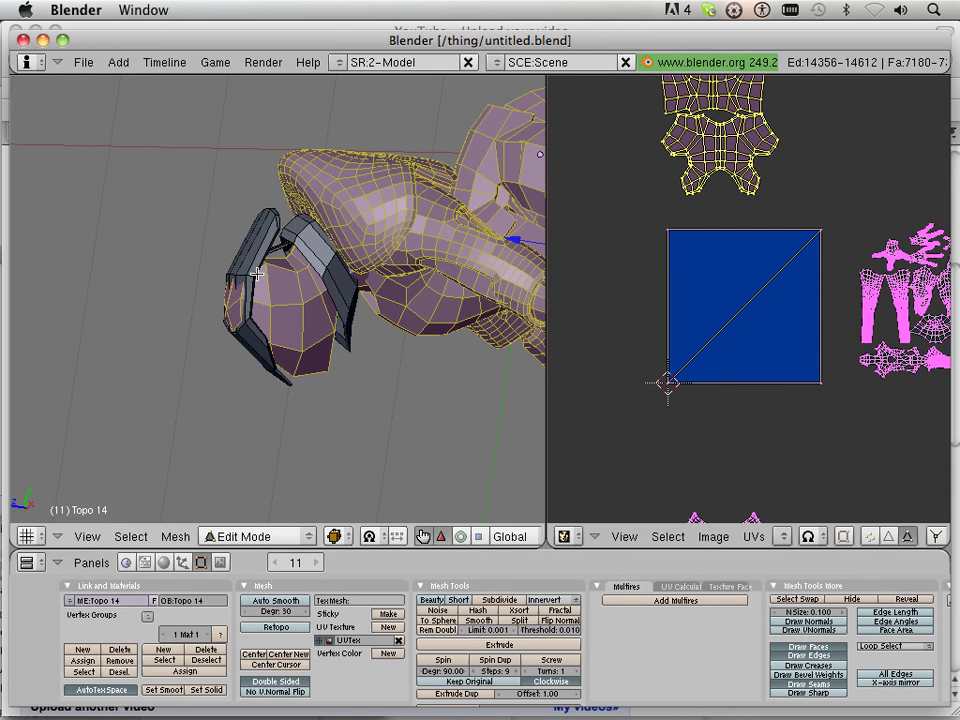
key(h)
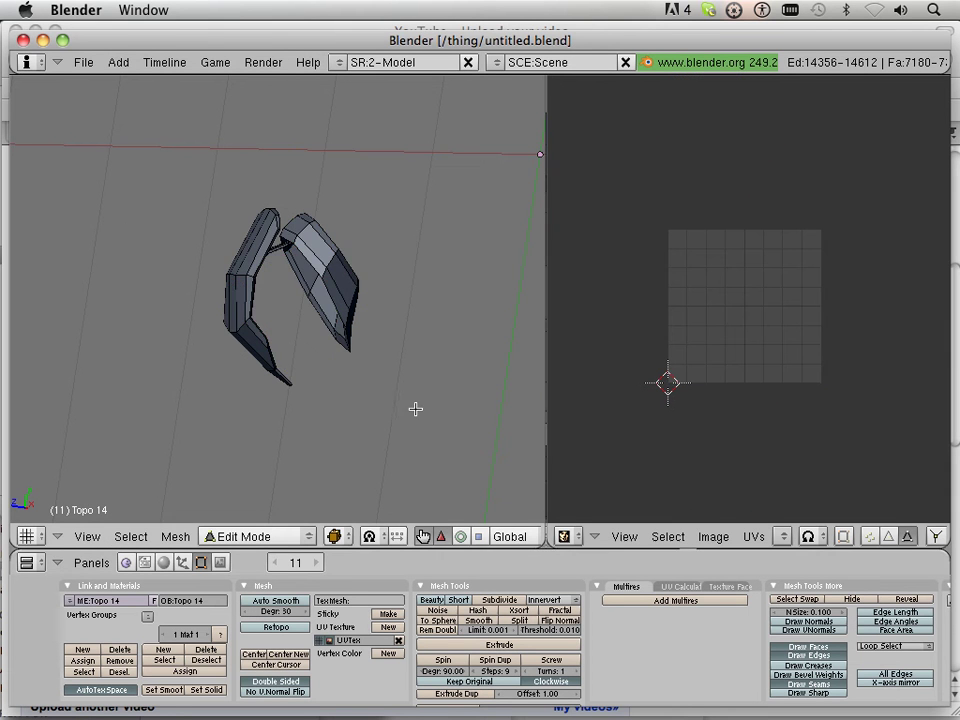
Select the rim edge loops along the outer border of the isolated head armour
scroll(412, 404, up, 3)
middle_drag(428, 403, 266, 369)
scroll(258, 366, up, 3)
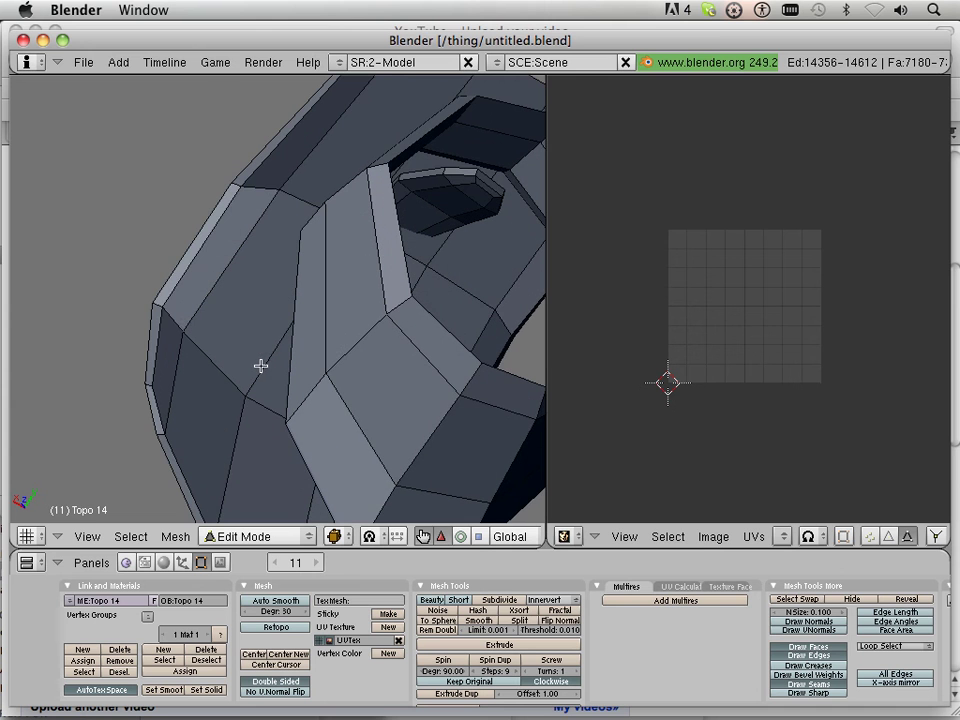
right_click(178, 284)
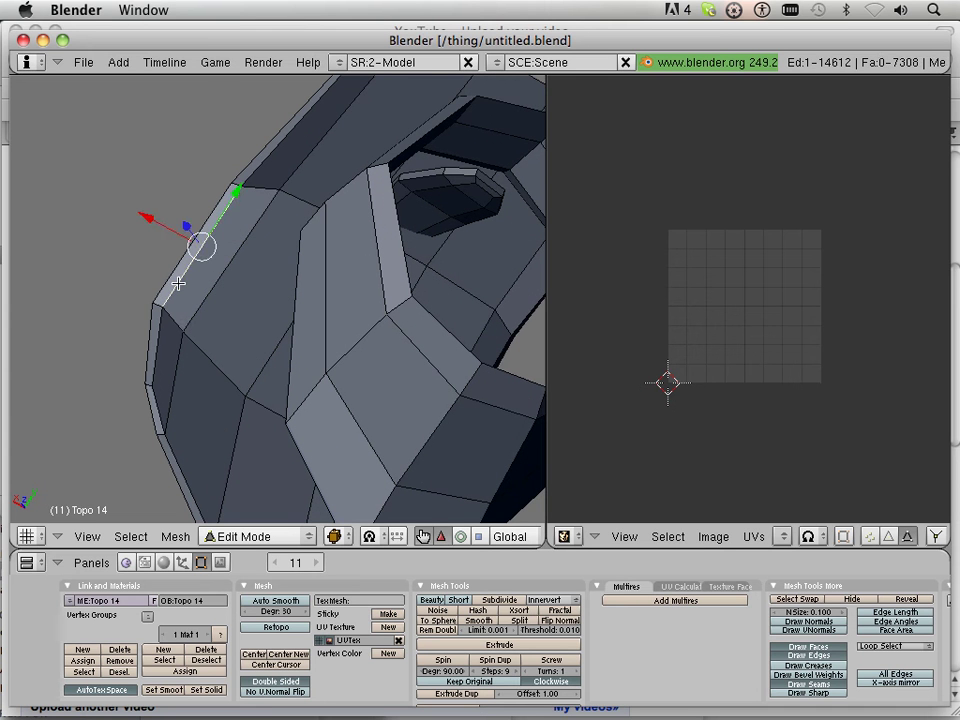
alt+right_click(178, 284)
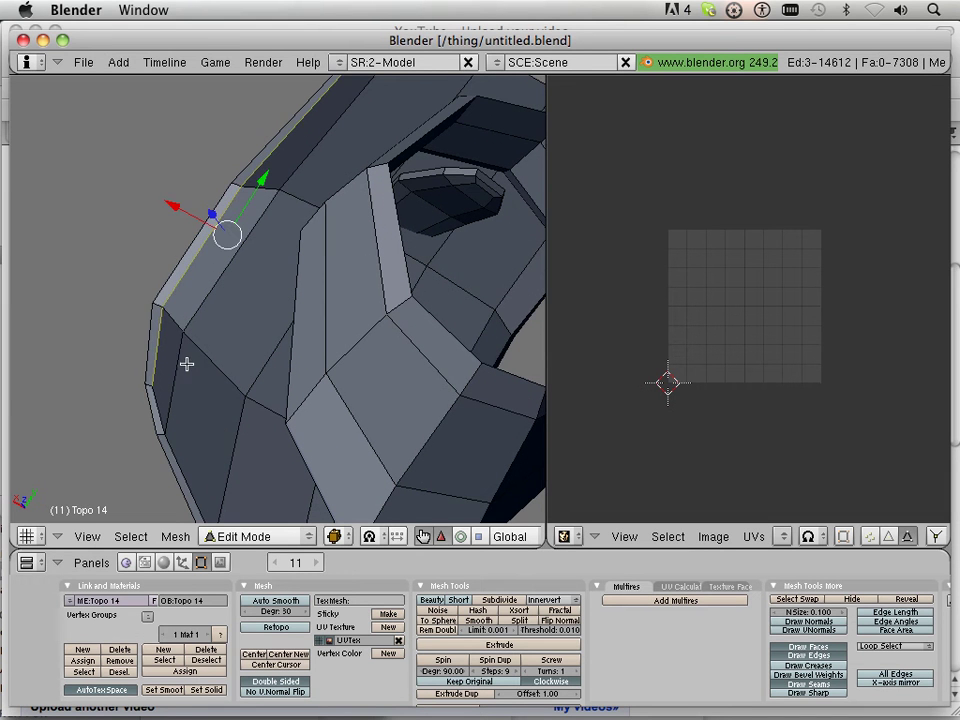
alt+shift+right_click(163, 410)
middle_drag(291, 307, 161, 401)
alt+shift+right_click(238, 195)
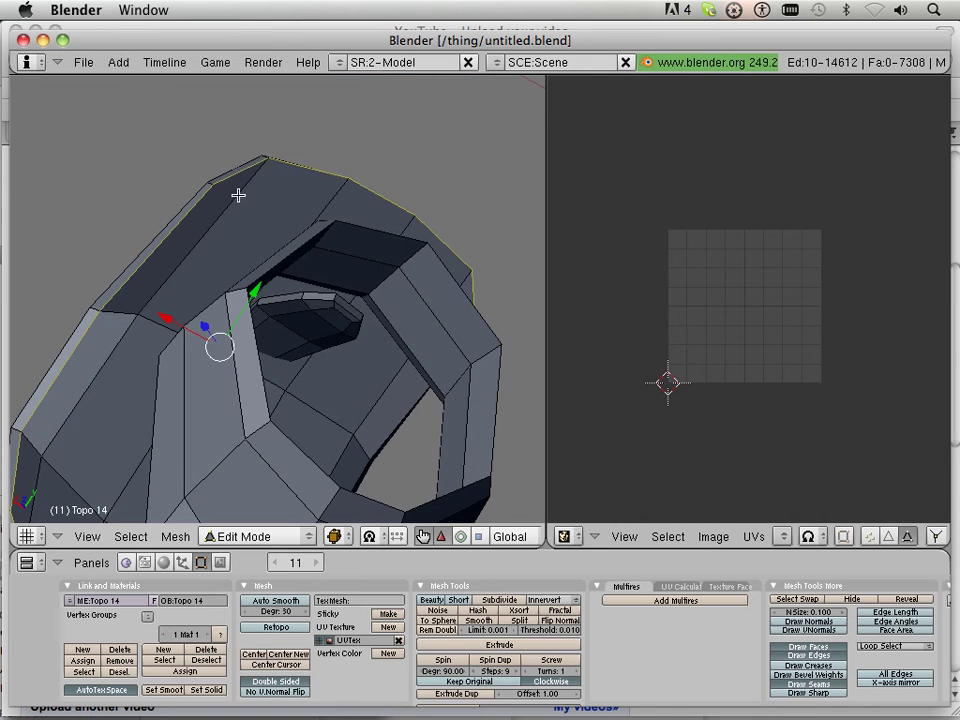
Add the remaining rim edges around the pointed lower tab of the head armour to the seam selection
middle_drag(238, 195, 186, 168)
middle_drag(162, 247, 164, 181)
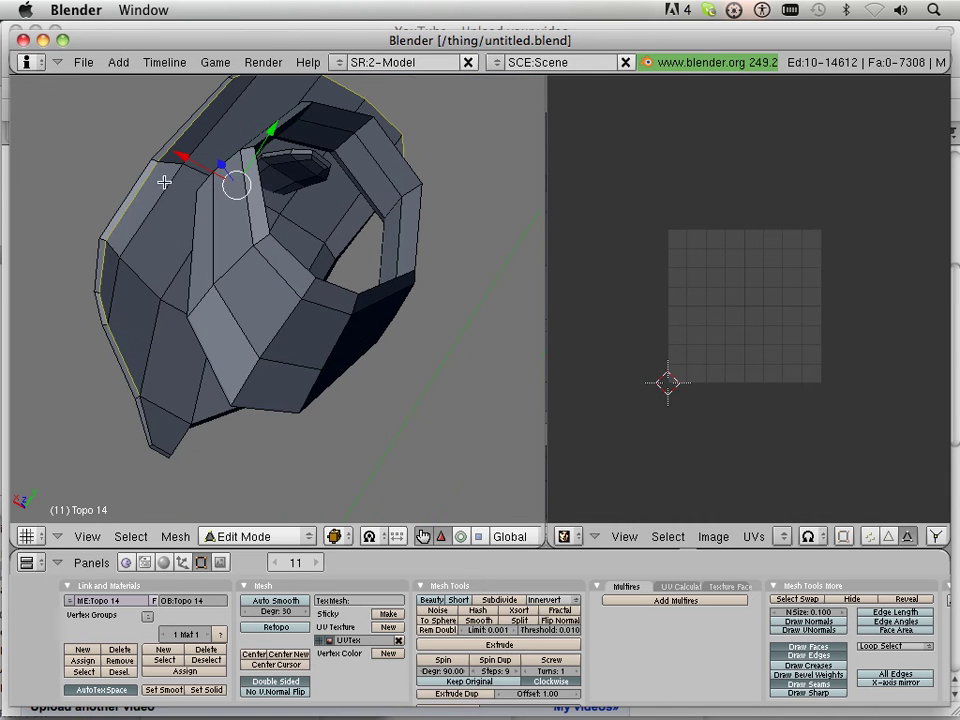
shift+right_click(192, 427)
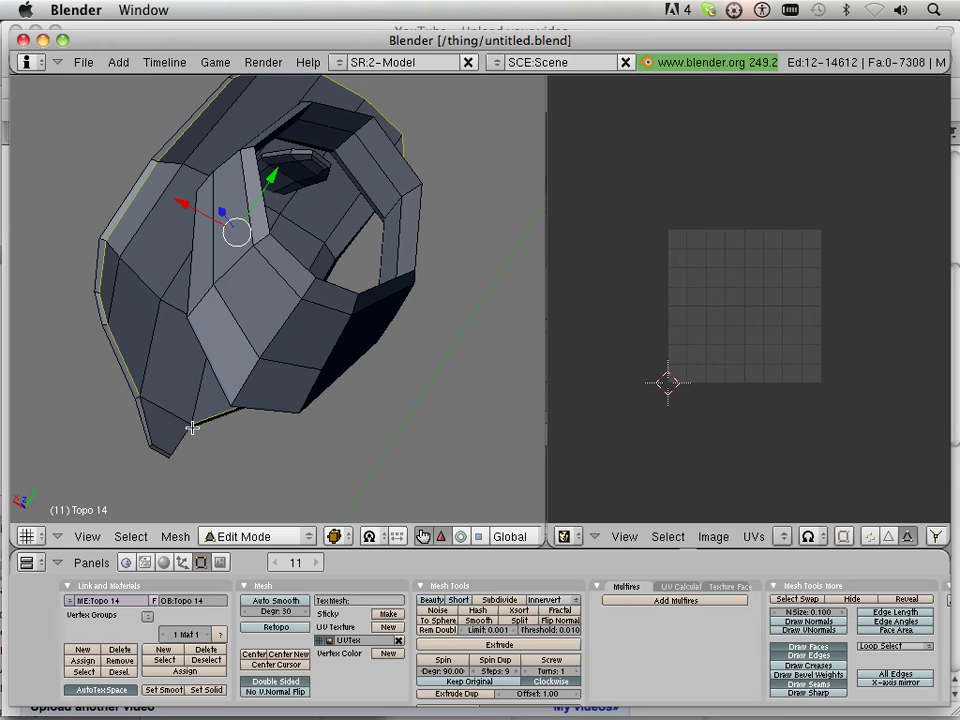
shift+right_click(182, 428)
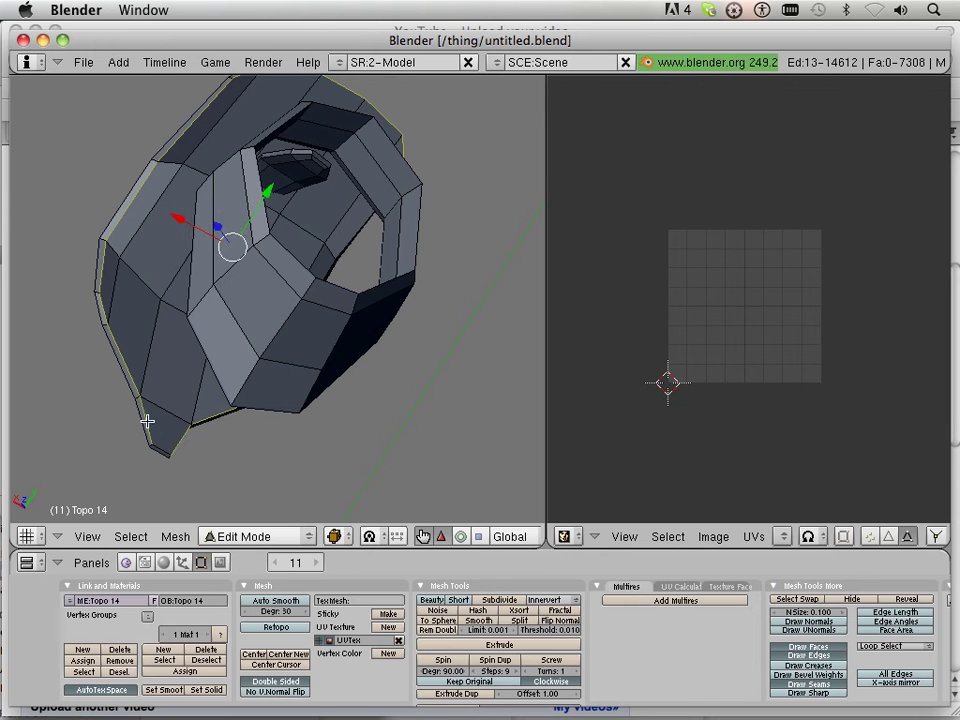
shift+right_click(150, 428)
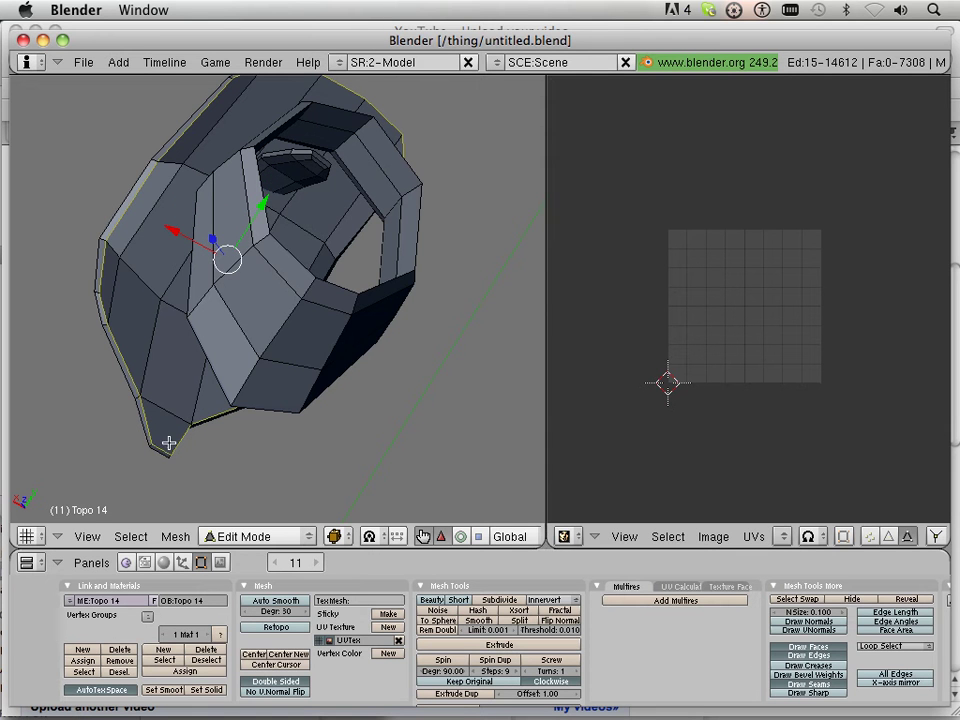
Add both opening edge loops of the angular ring band to the selection and mark all selected edges as seams
shift+right_click(324, 127)
alt+shift+right_click(295, 113)
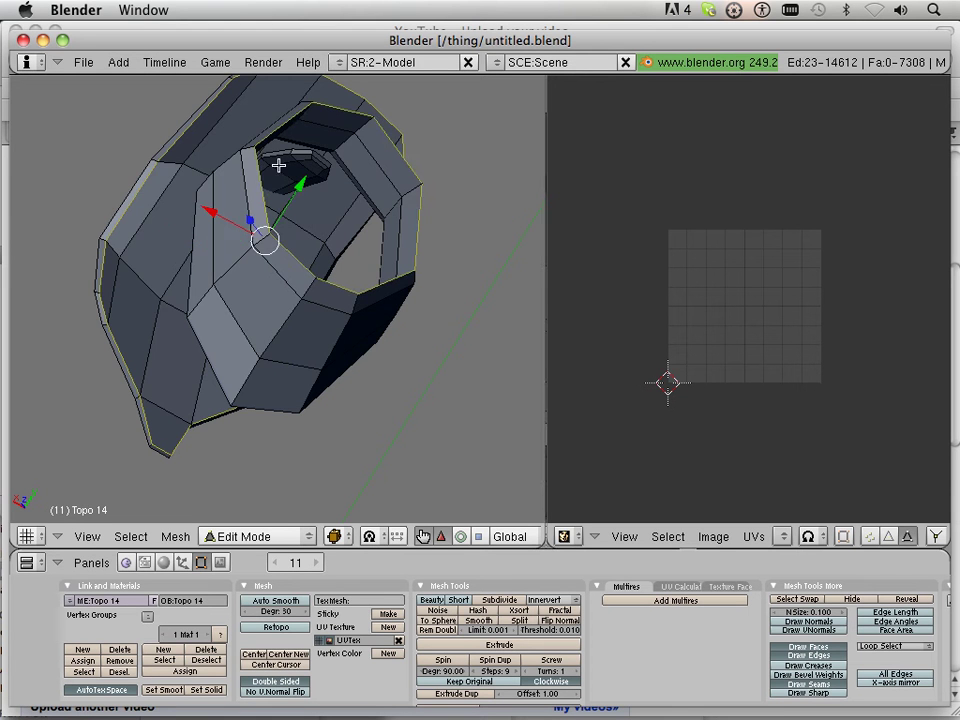
middle_drag(122, 233, 278, 262)
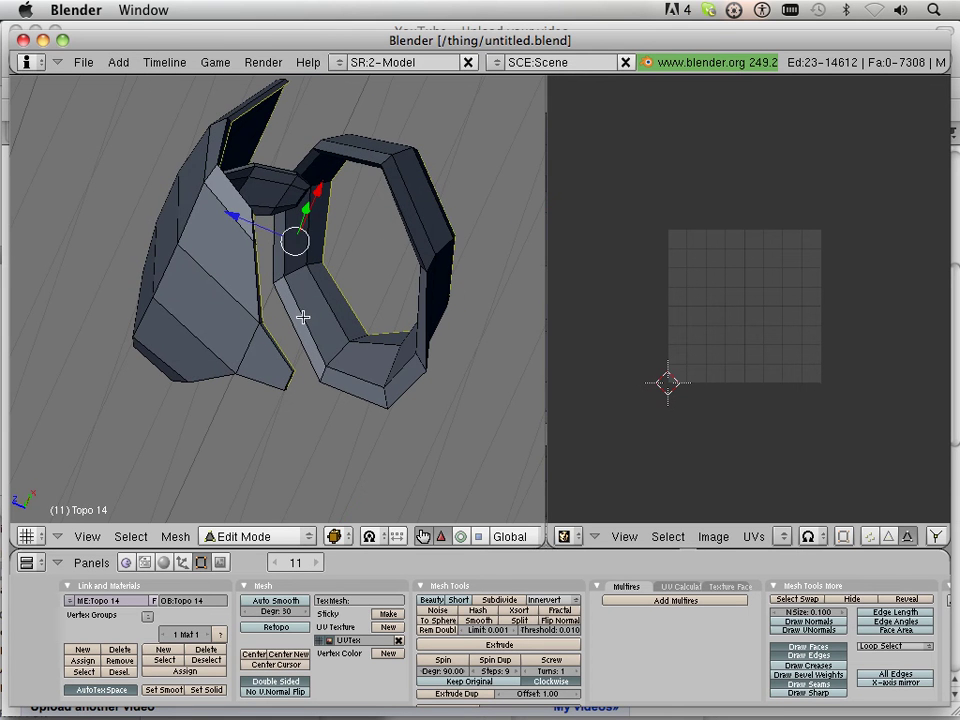
alt+shift+right_click(303, 318)
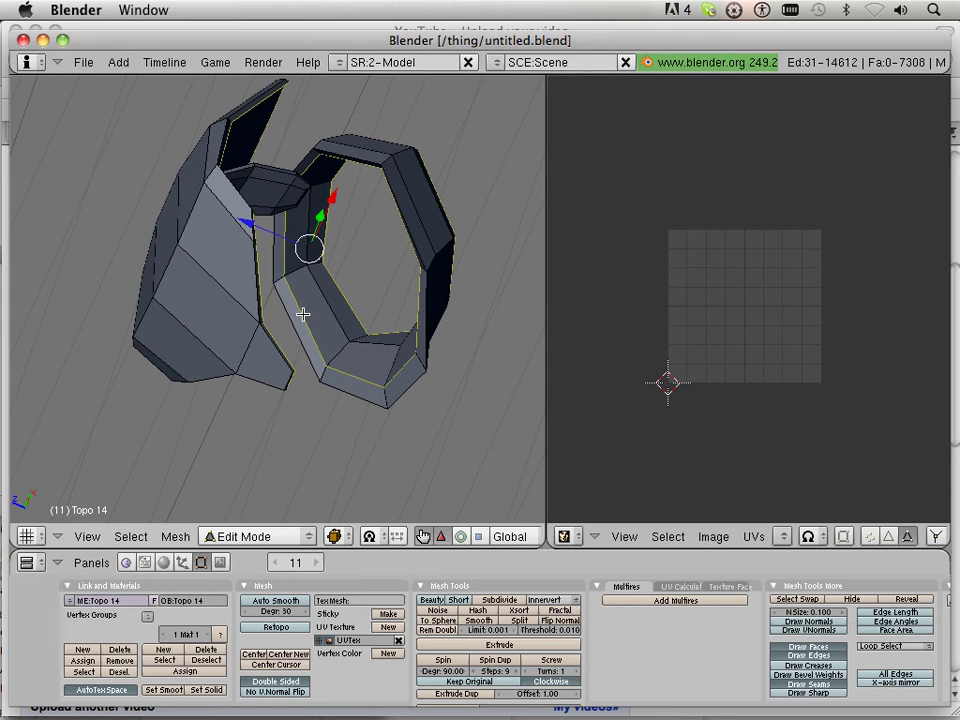
key(ctrl+e)
click(318, 297)
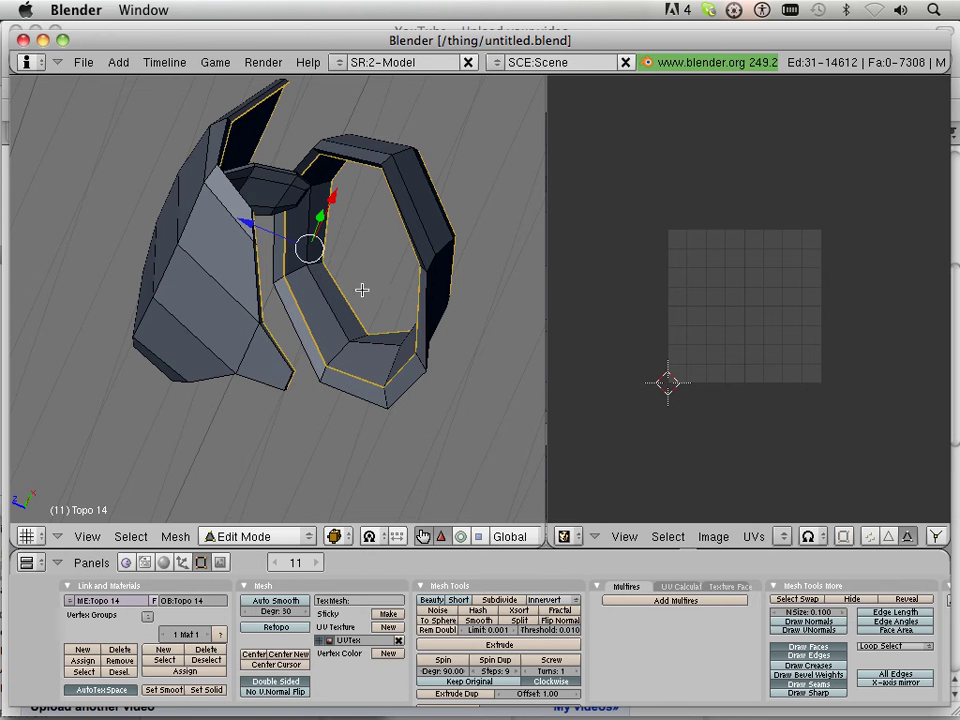
Select only the rim edge loop of the small connecting piece between the bands and mark it as a seam
scroll(295, 212, up, 3)
middle_drag(291, 213, 263, 310)
scroll(263, 310, up, 2)
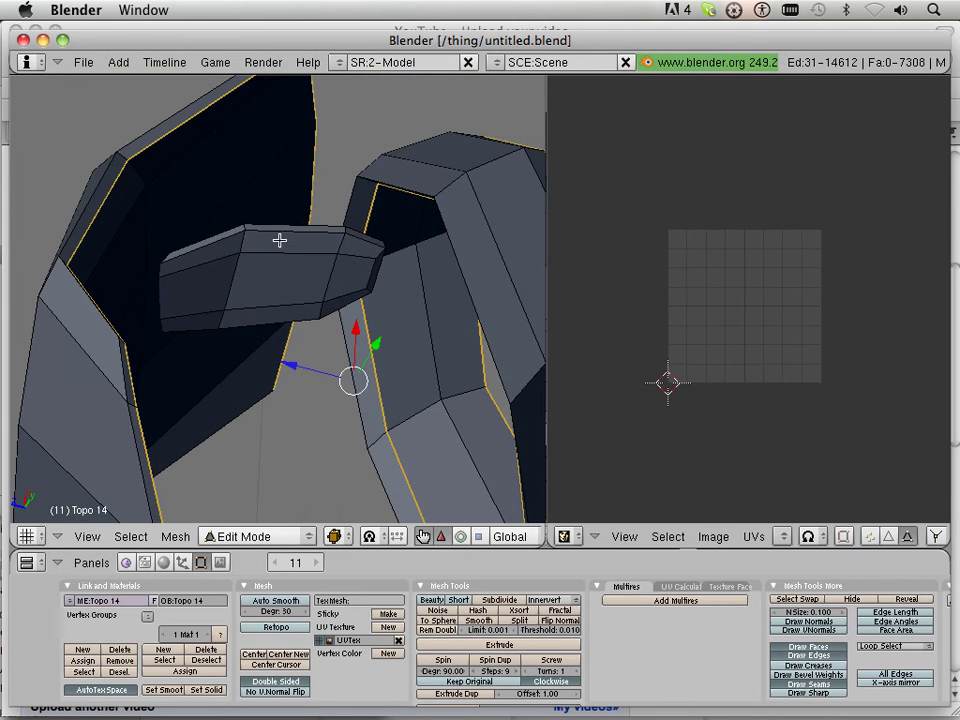
right_click(280, 231)
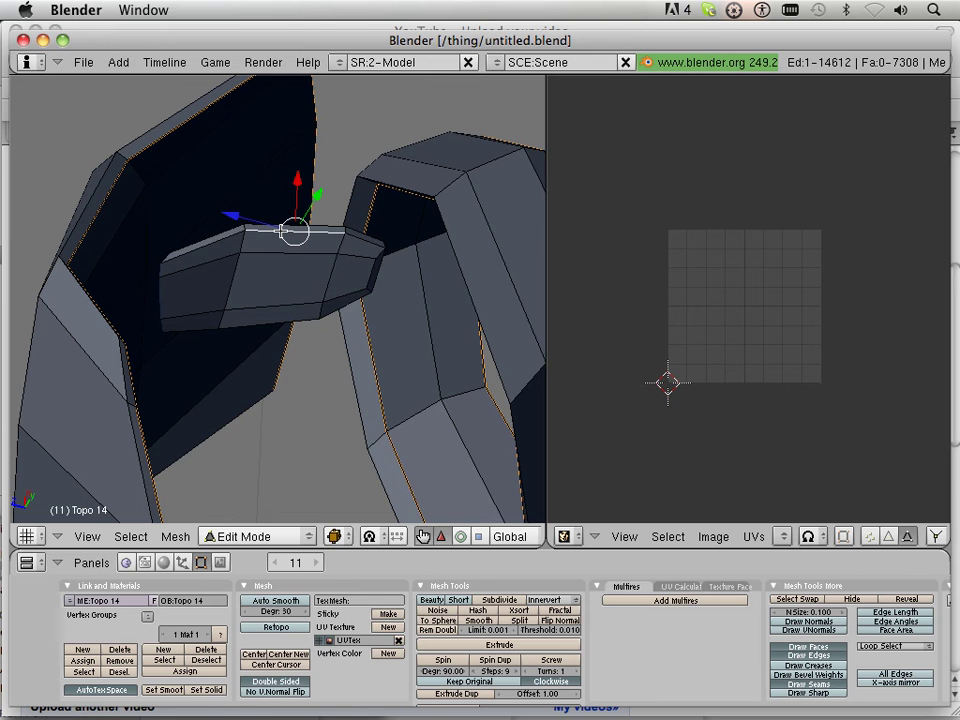
key(a)
alt+right_click(280, 231)
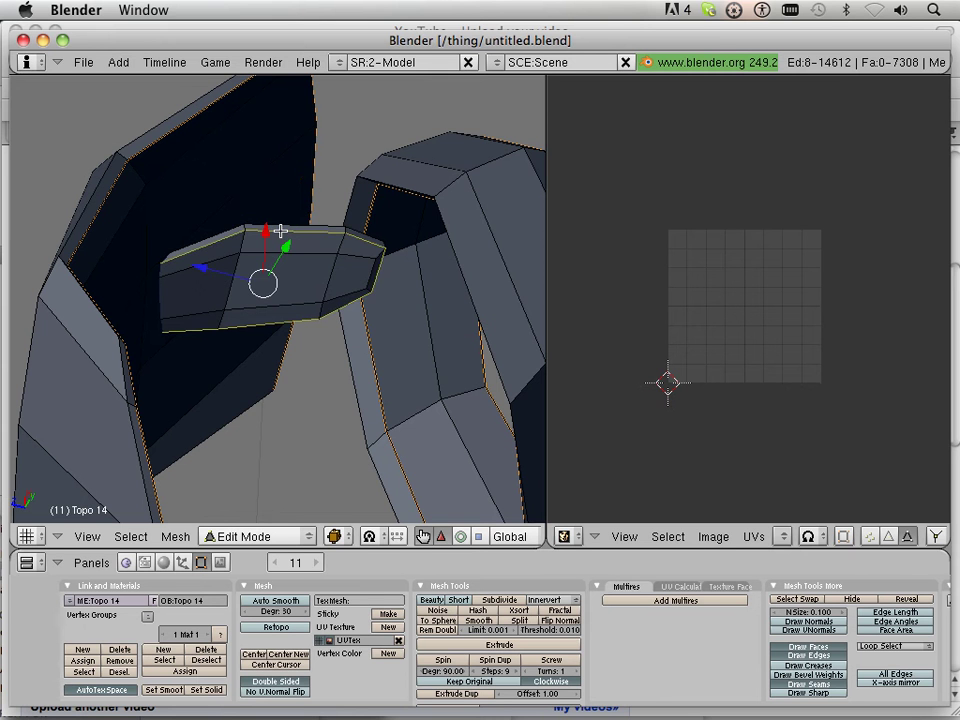
key(ctrl+e)
click(280, 231)
Select all visible geometry of the head bands and connecting piece and unwrap it
scroll(280, 231, down, 4)
key(a)
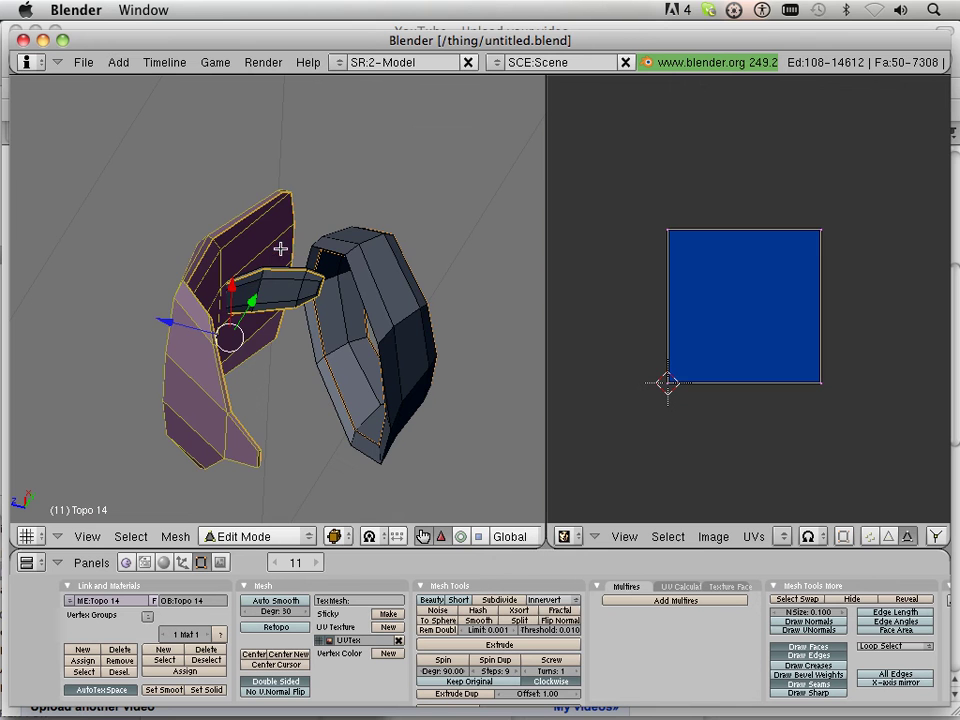
key(u)
click(386, 317)
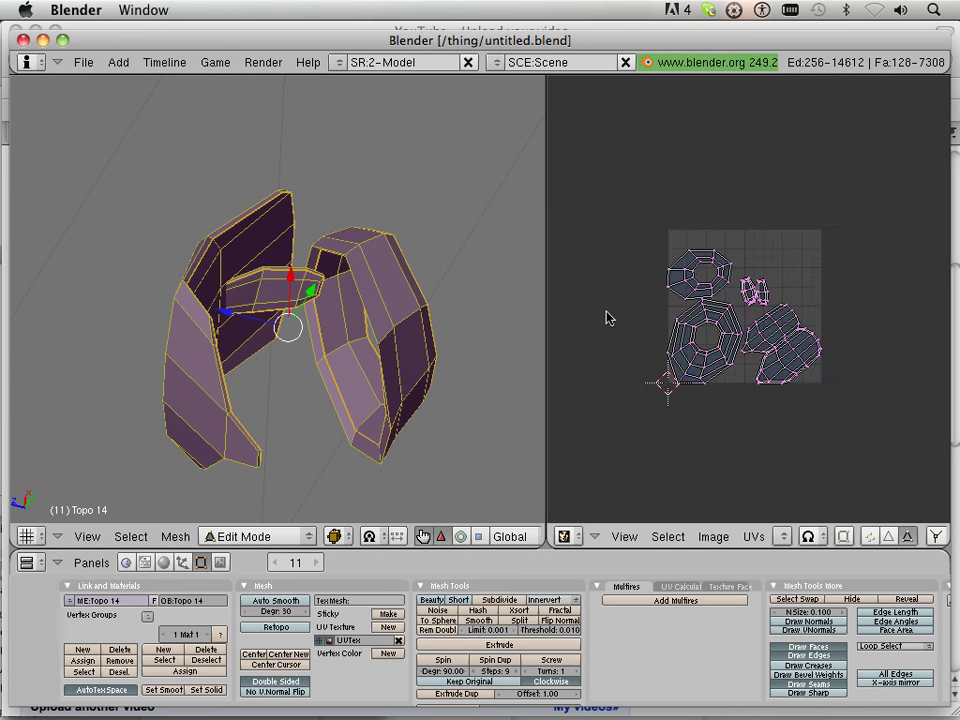
Select every UV island of the head bands and connecting piece and move them below and left of the UV grid
scroll(688, 338, up, 4)
scroll(688, 338, up, 2)
middle_drag(760, 366, 720, 322)
scroll(720, 322, down, 8)
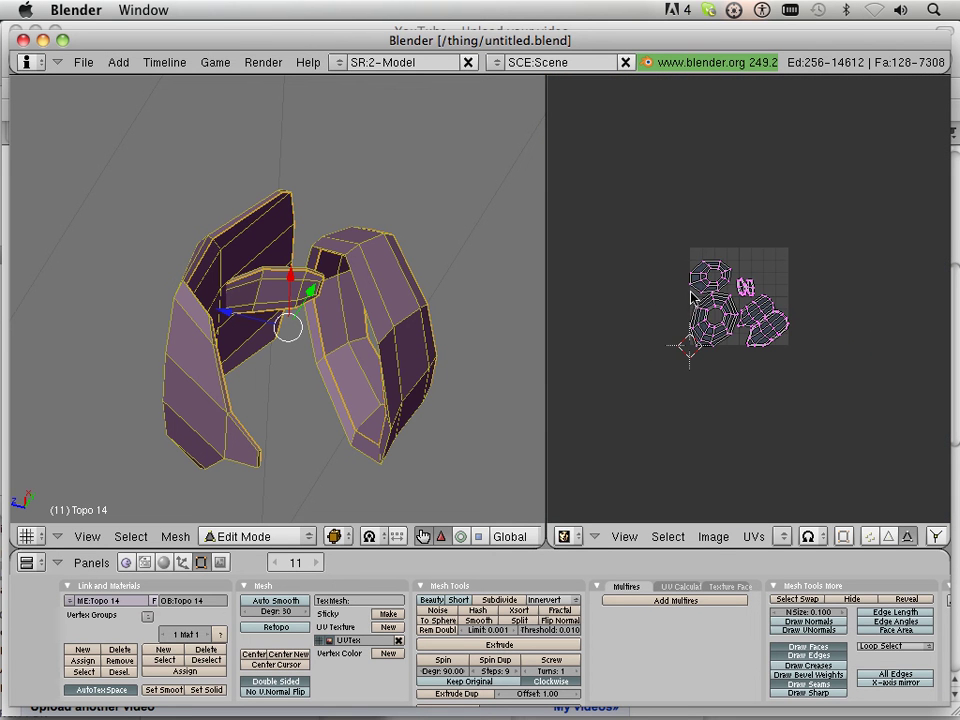
key(l)
key(l)
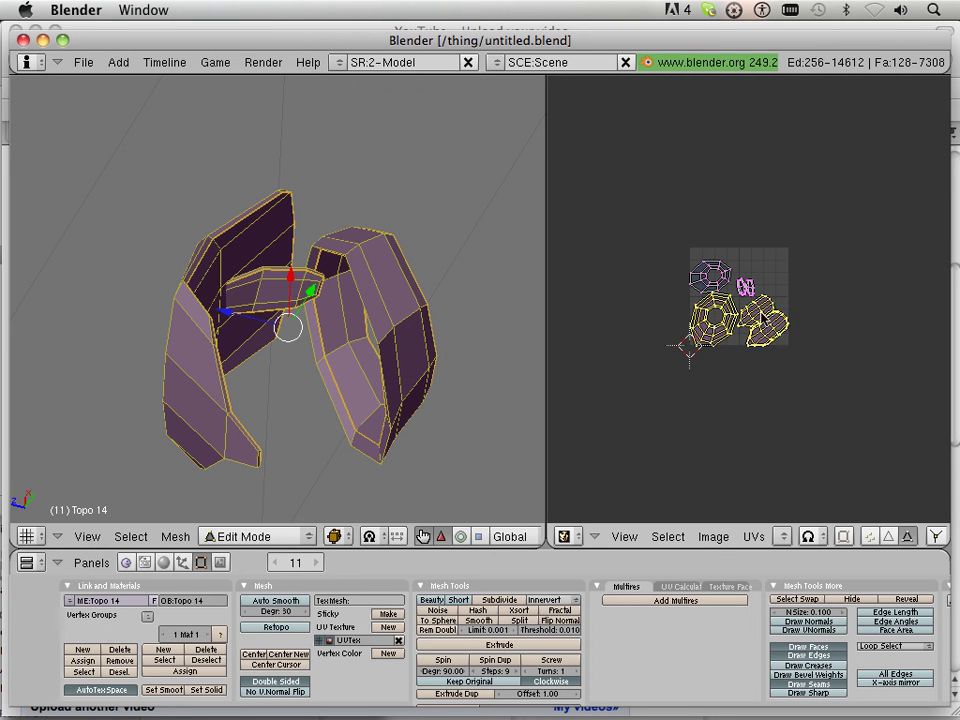
key(l)
key(l)
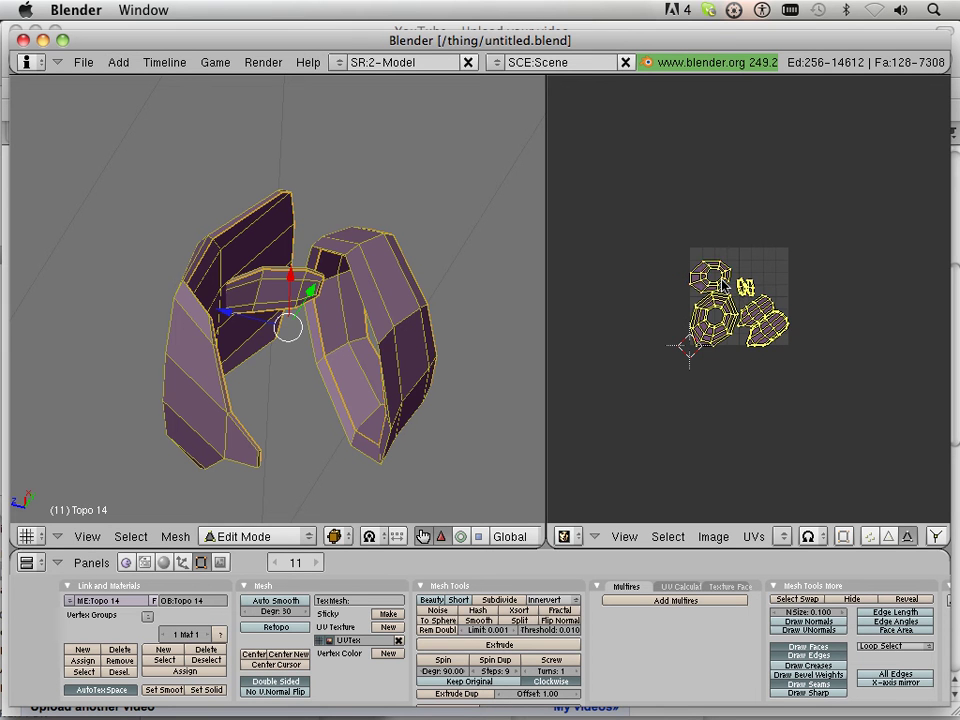
key(g)
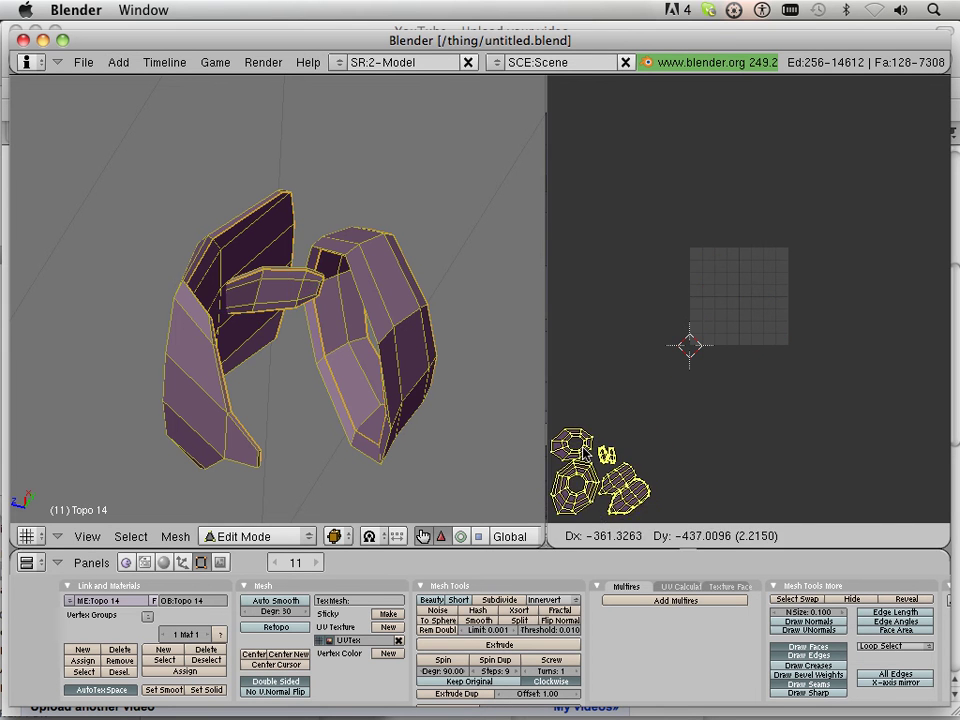
click(754, 373)
click(795, 365)
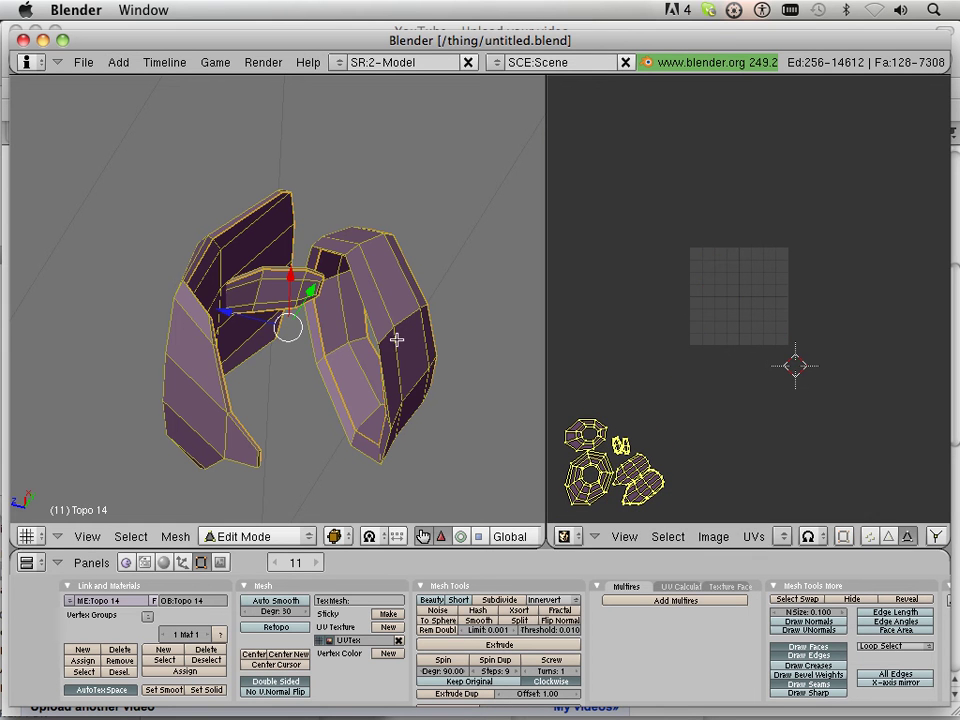
Reveal all hidden geometry and select only the complete chest shell of the torso
click(906, 598)
scroll(380, 348, down, 2)
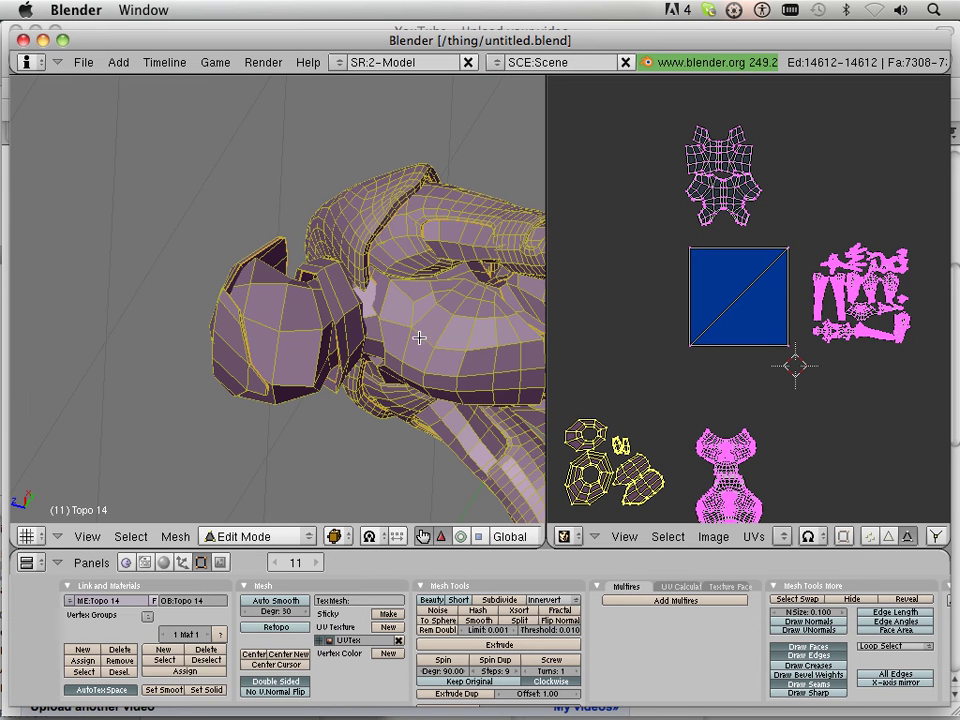
shift+middle_drag(423, 337, 135, 321)
right_click(153, 348)
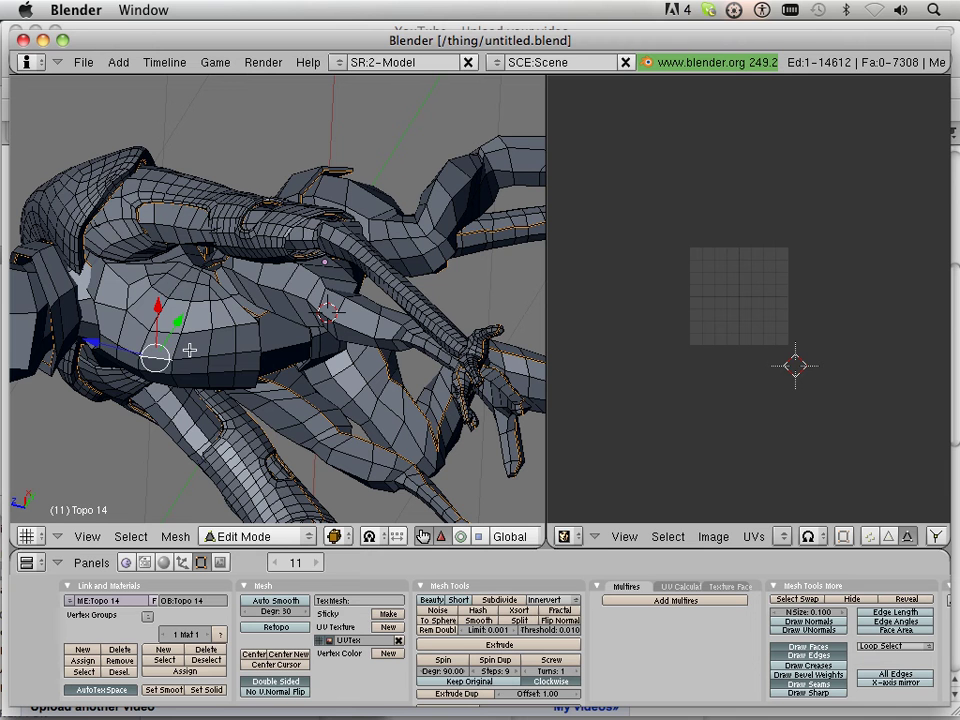
key(l)
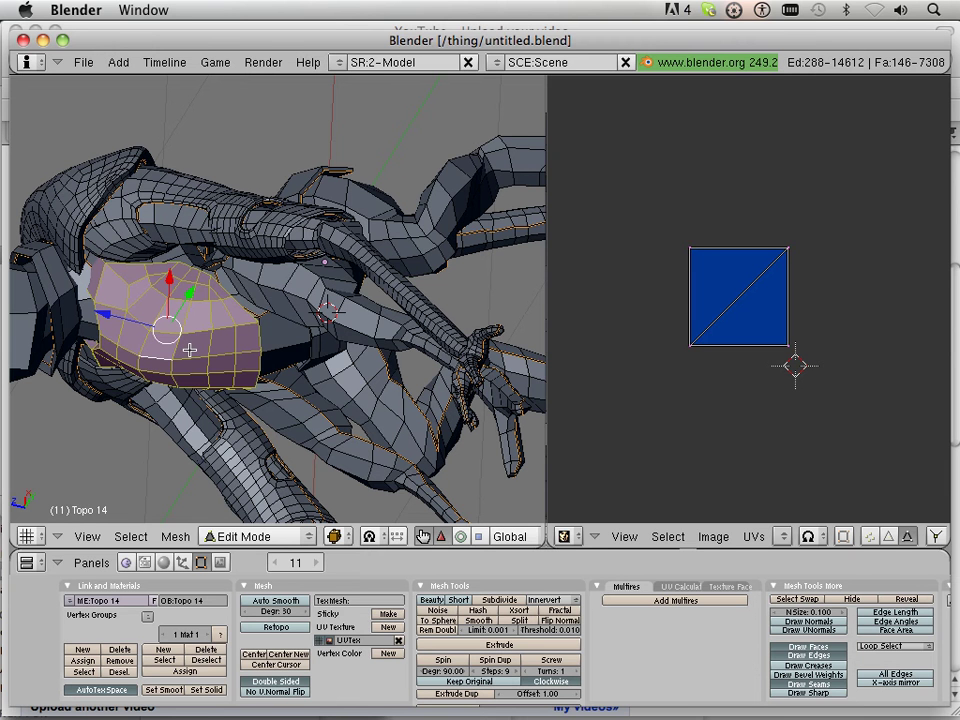
Invert the selection and hide the rest of the character so only the chest shell remains
click(130, 536)
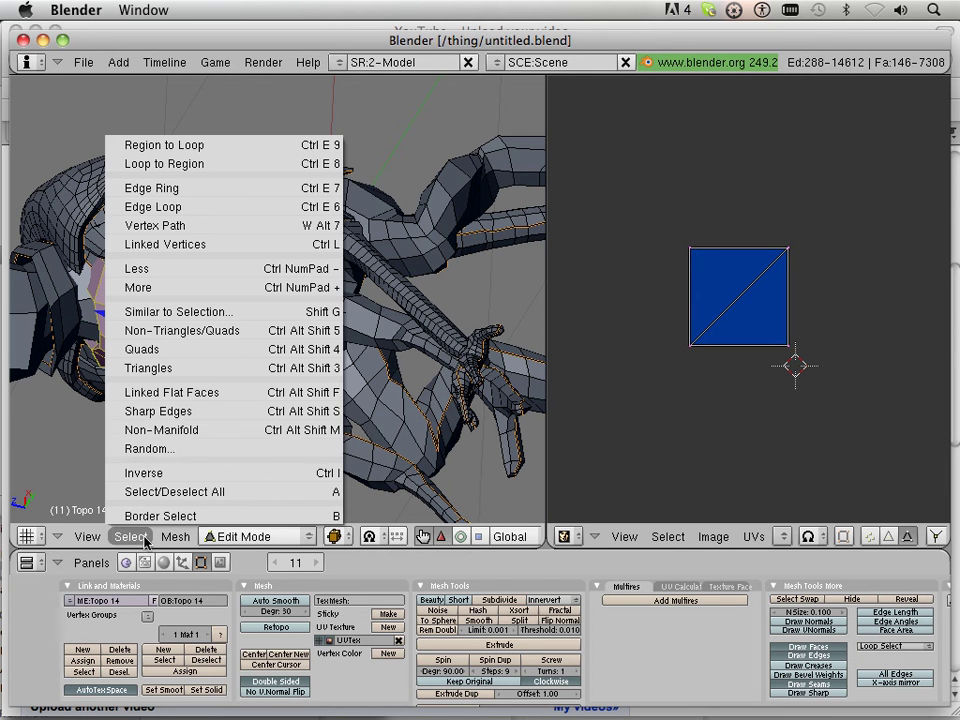
click(143, 472)
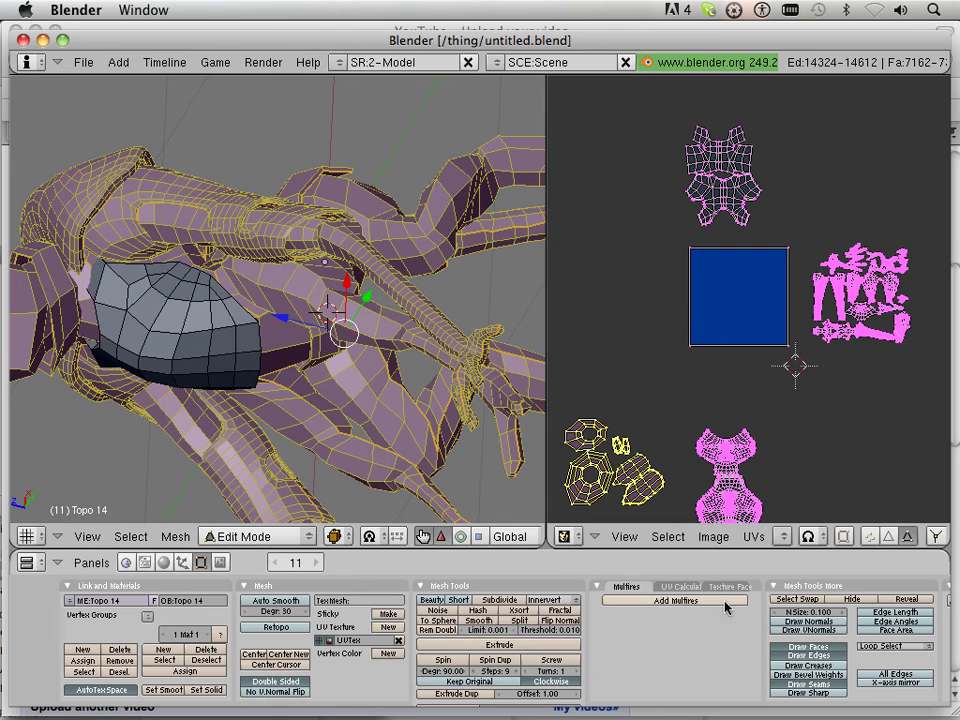
key(h)
Select the rim edge loops along the chest shell's long outer border and its neck opening
middle_drag(138, 292, 308, 370)
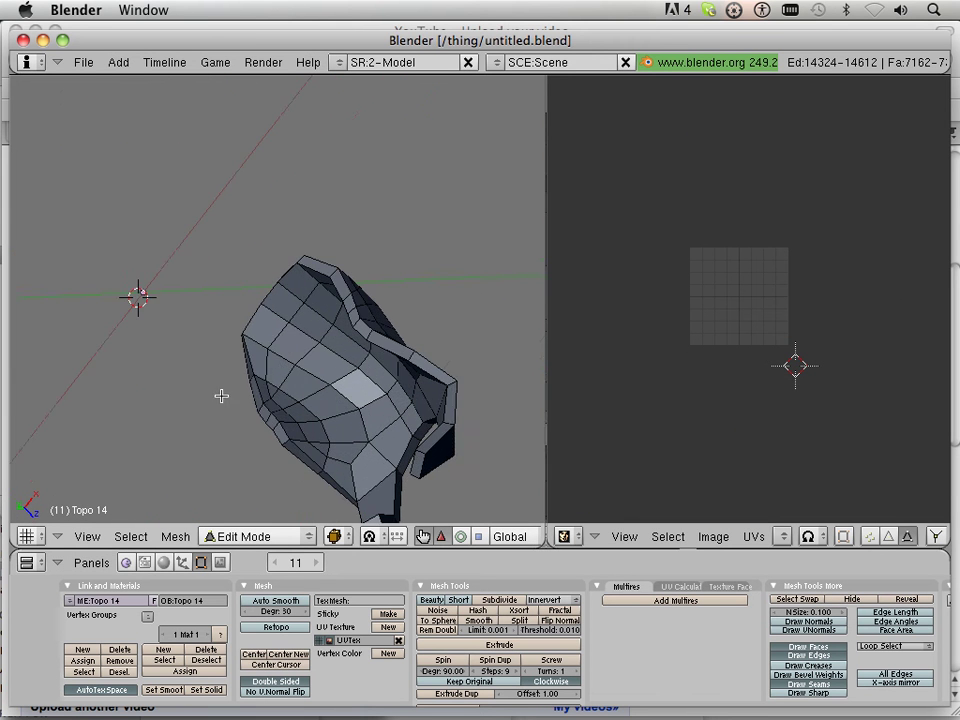
middle_drag(221, 394, 169, 345)
scroll(169, 345, up, 3)
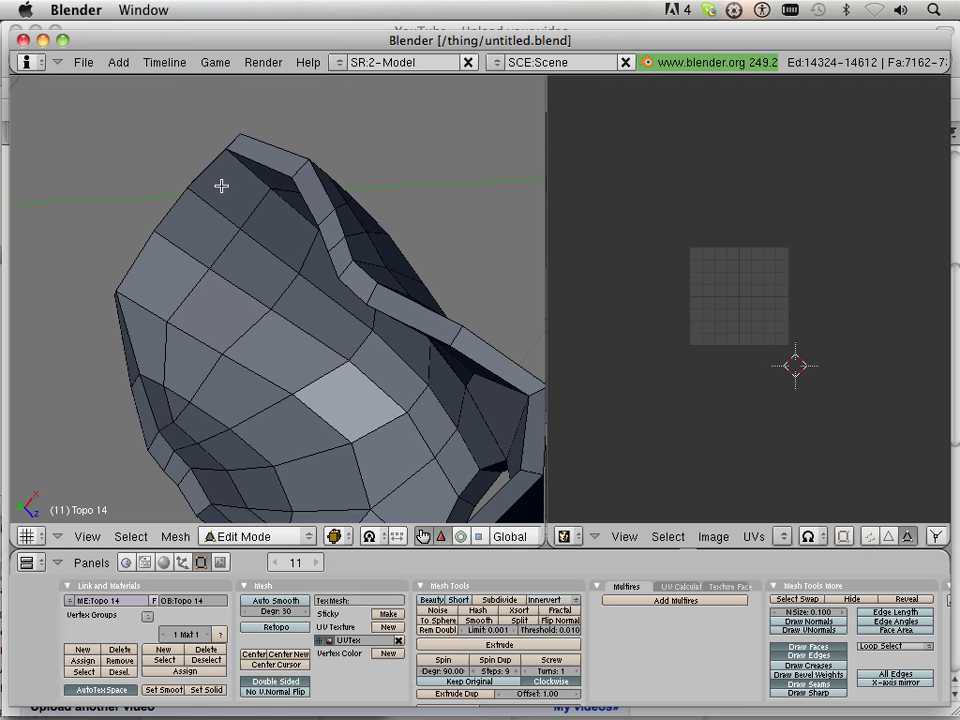
right_click(256, 162)
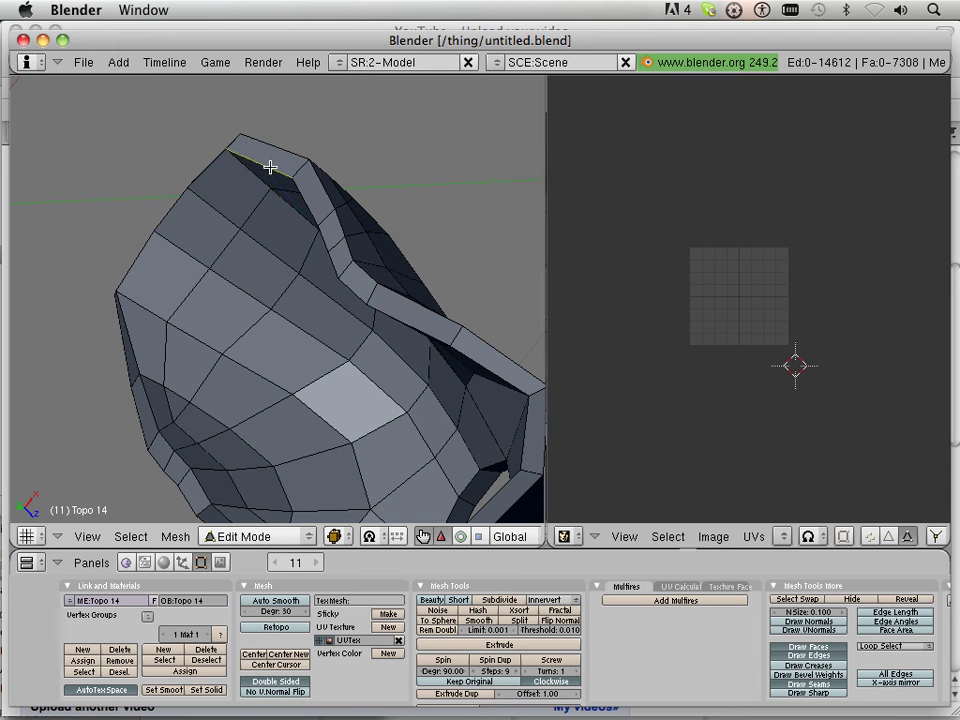
alt+right_click(262, 166)
middle_drag(259, 168, 323, 328)
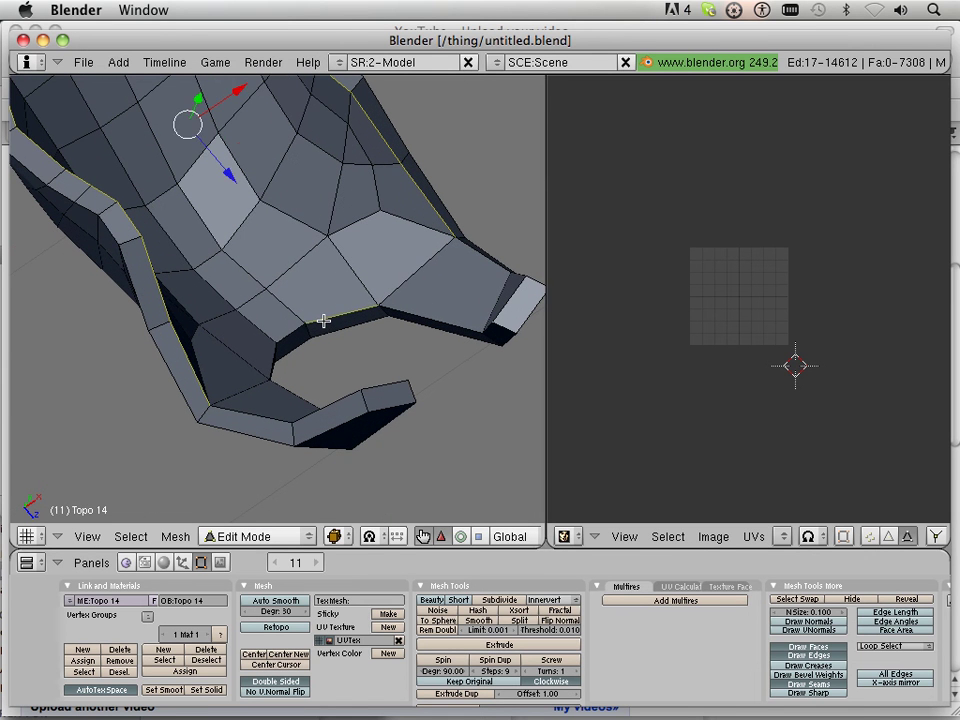
alt+shift+right_click(323, 320)
alt+shift+right_click(323, 320)
alt+shift+right_click(405, 311)
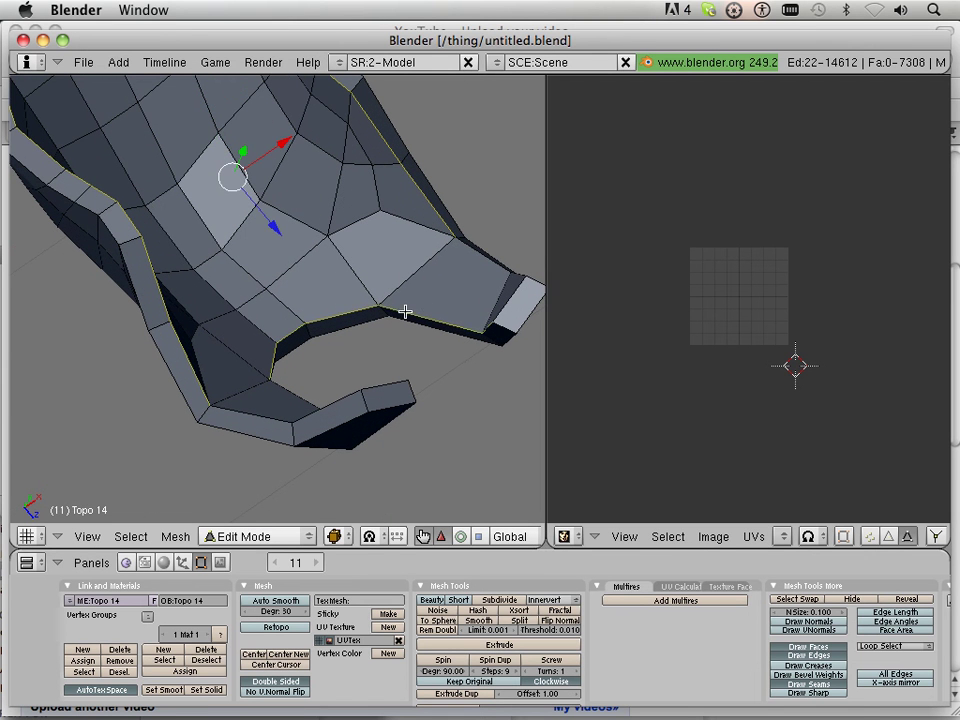
Add the side and end edges of the two shoulder prongs to complete the rim selection, and mark it as a seam
alt+shift+right_click(470, 256)
middle_drag(467, 253, 197, 428)
alt+shift+right_click(200, 424)
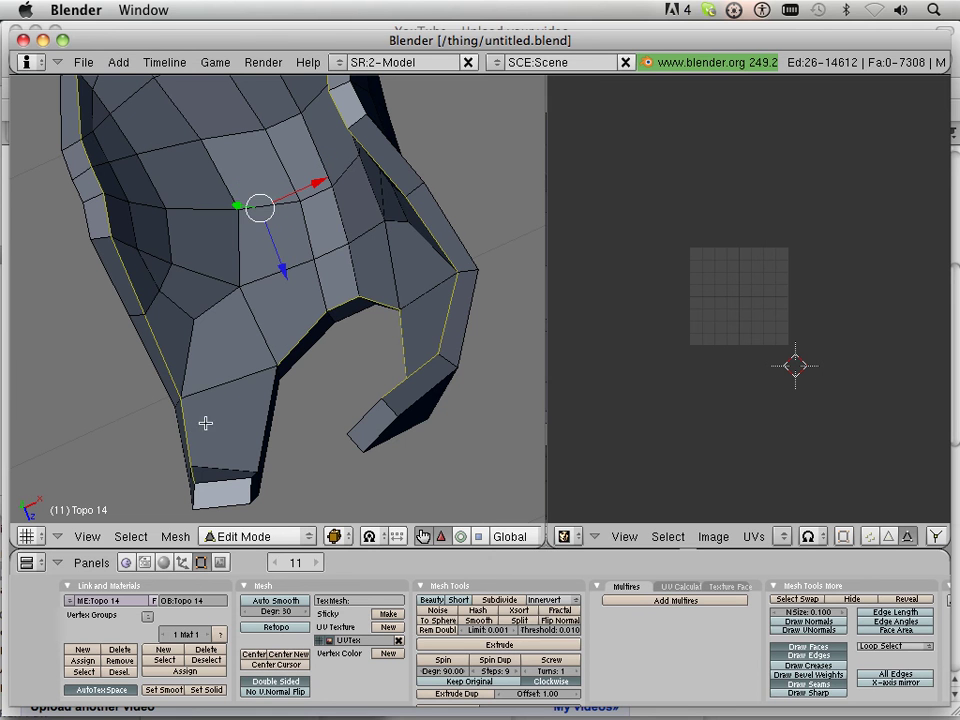
alt+shift+right_click(266, 411)
shift+right_click(220, 484)
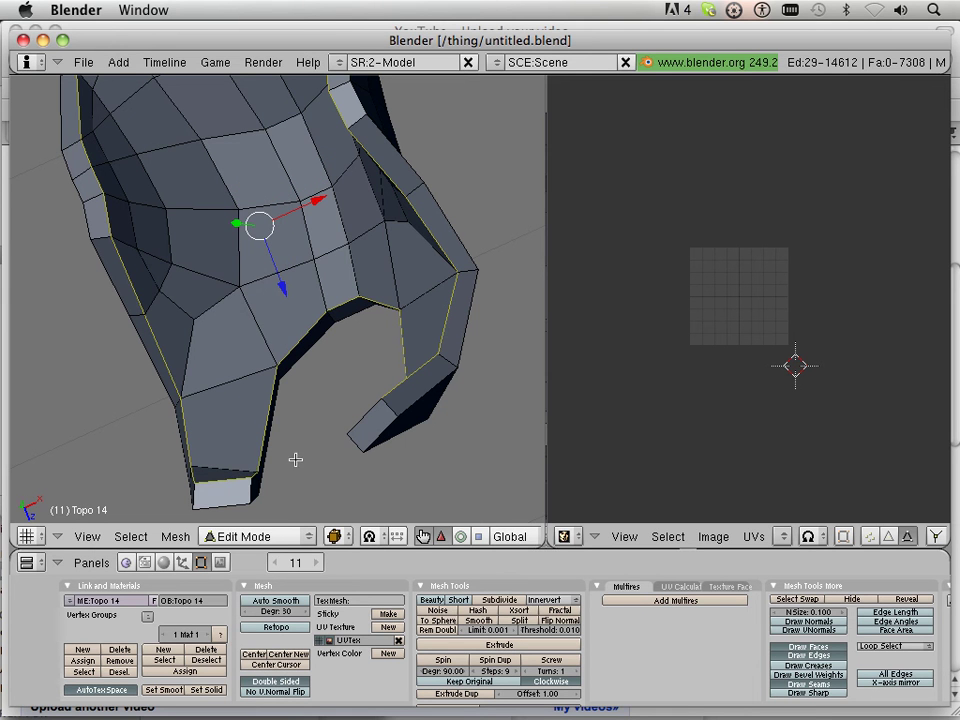
shift+right_click(365, 418)
key(ctrl+e)
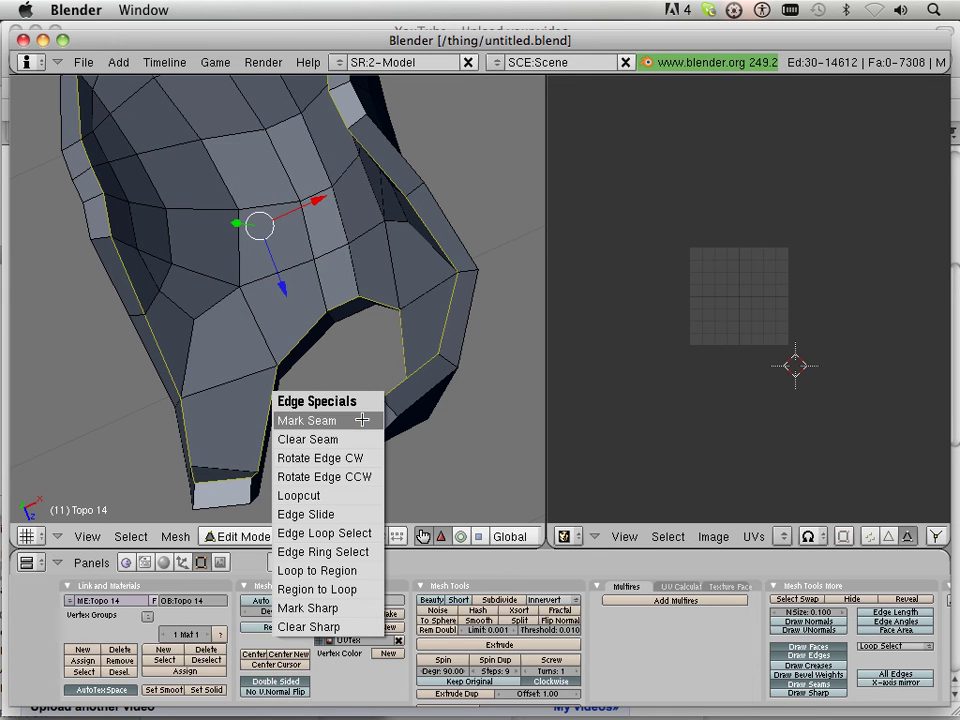
click(362, 420)
Select the whole chest shell and unwrap it
middle_drag(311, 381, 257, 325)
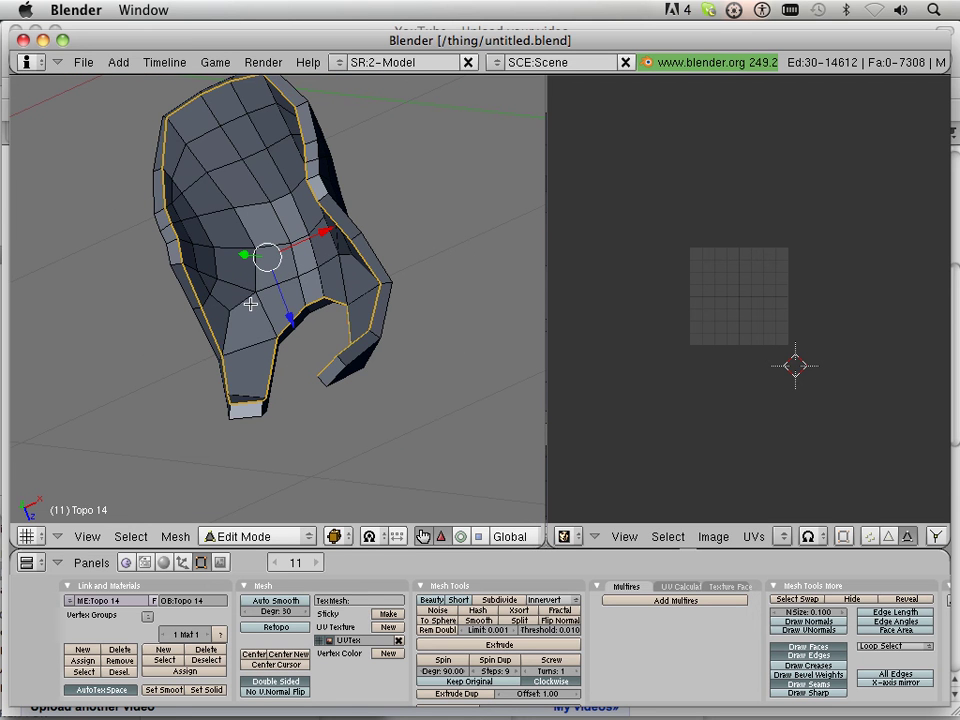
key(u)
middle_drag(253, 302, 327, 297)
key(a)
key(u)
click(327, 297)
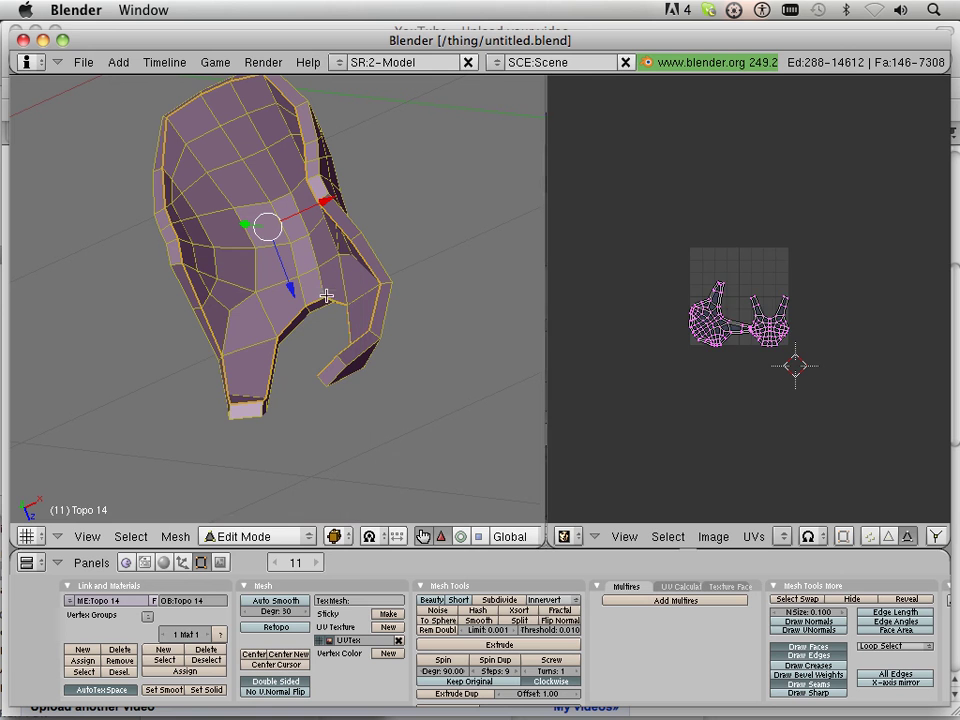
Move all of the chest shell's UV islands off the UV square to its lower right, and reveal the hidden mesh
scroll(700, 335, up, 5)
scroll(700, 335, down, 4)
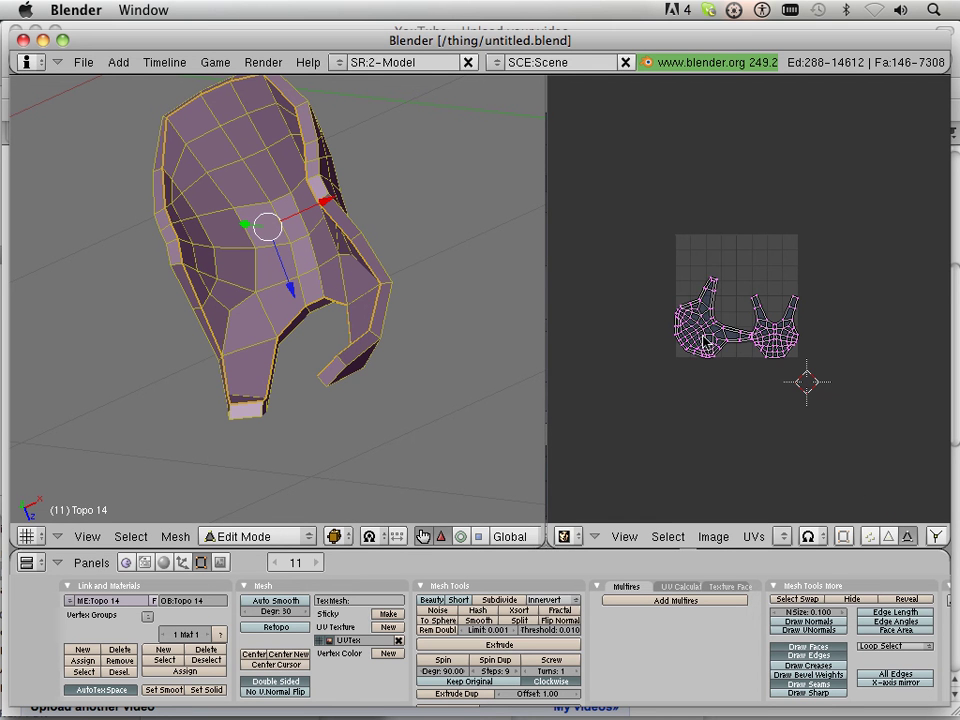
key(a)
key(g)
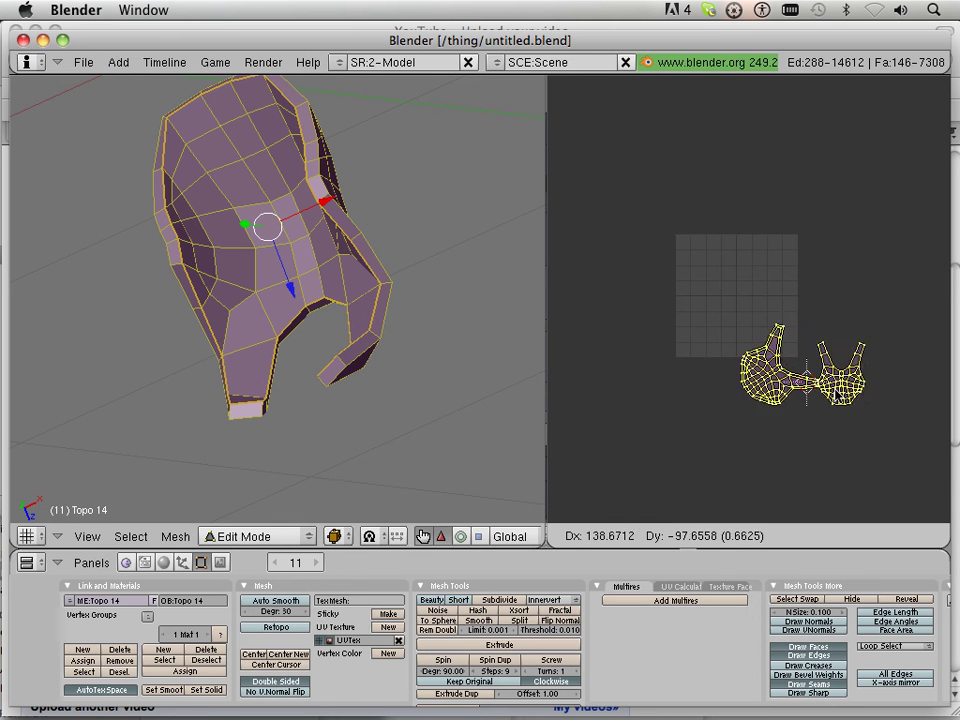
click(750, 392)
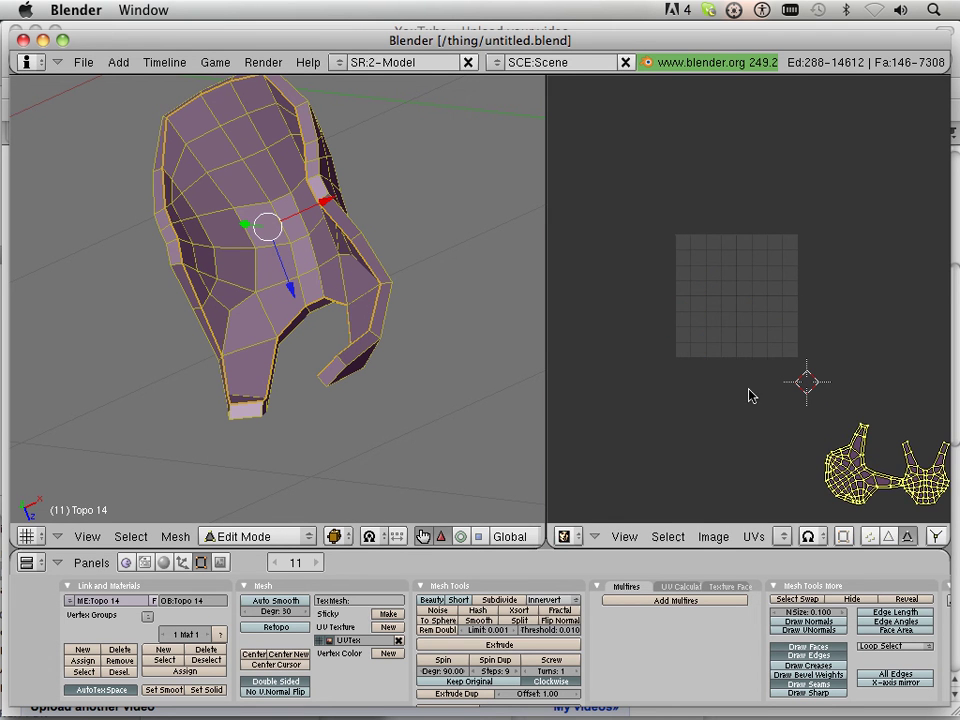
click(903, 600)
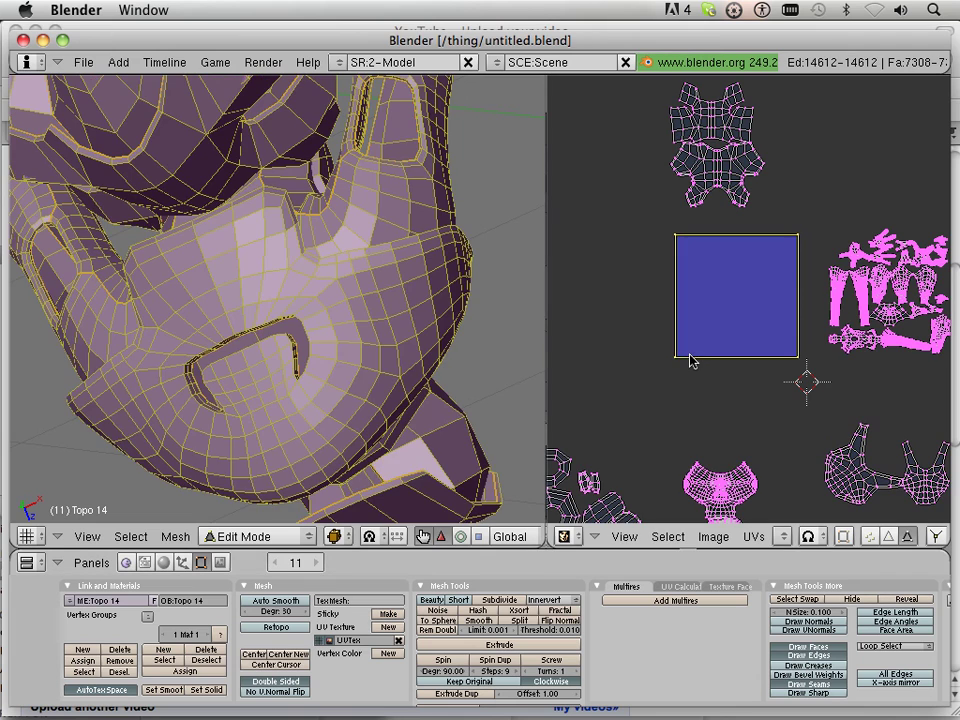
Select all the linked geometry of the C-shaped band around the torso
middle_drag(480, 400, 350, 240)
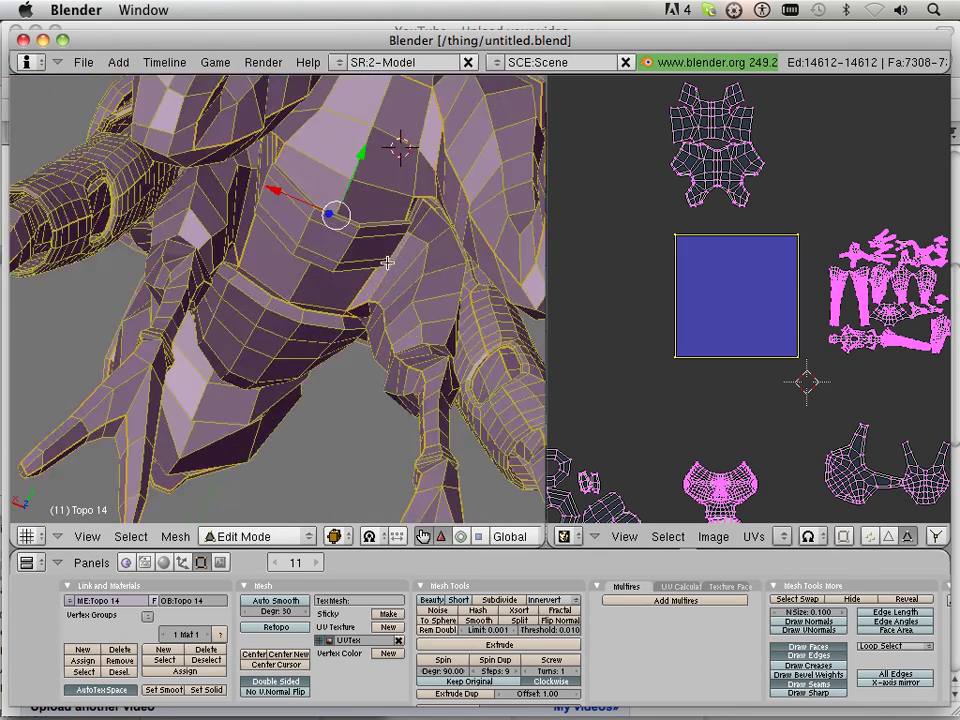
right_click(342, 247)
scroll(350, 247, up, 2)
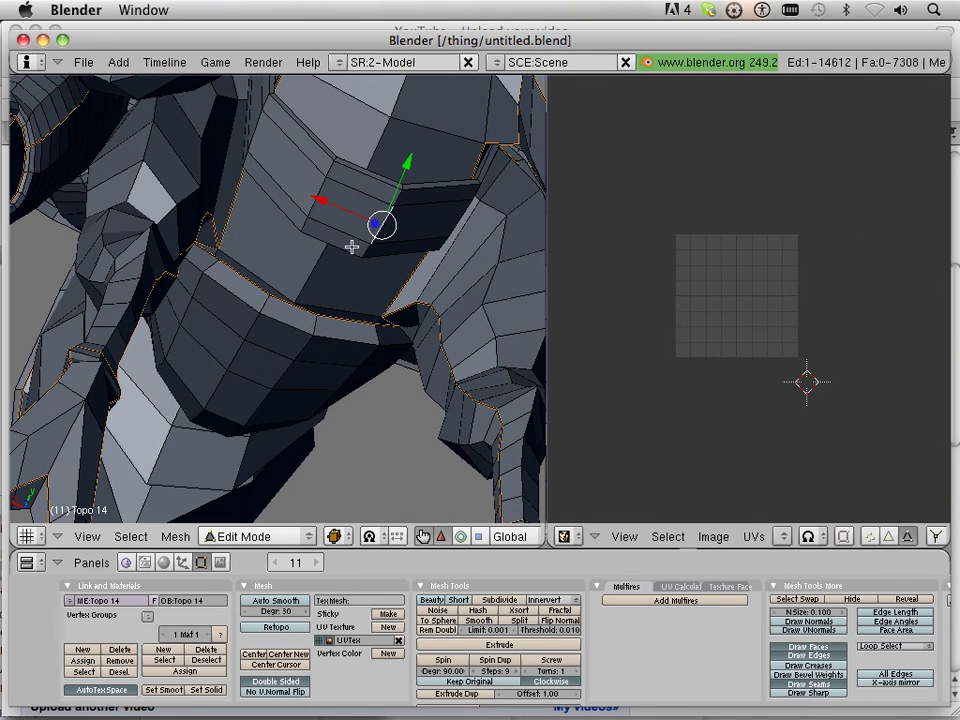
alt+right_click(352, 237)
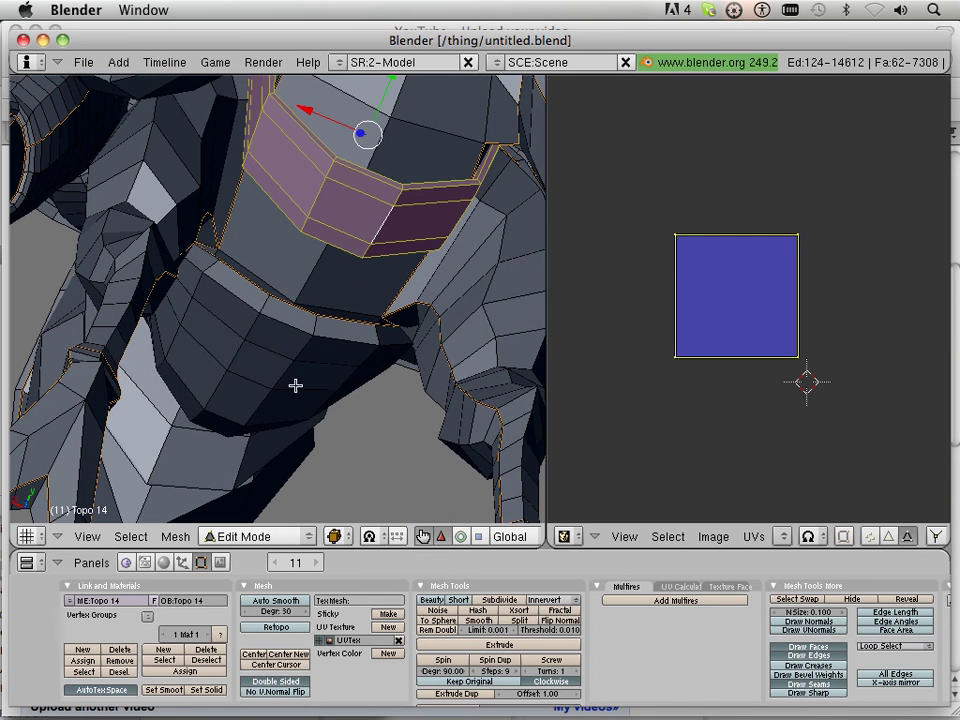
middle_drag(354, 219, 288, 341)
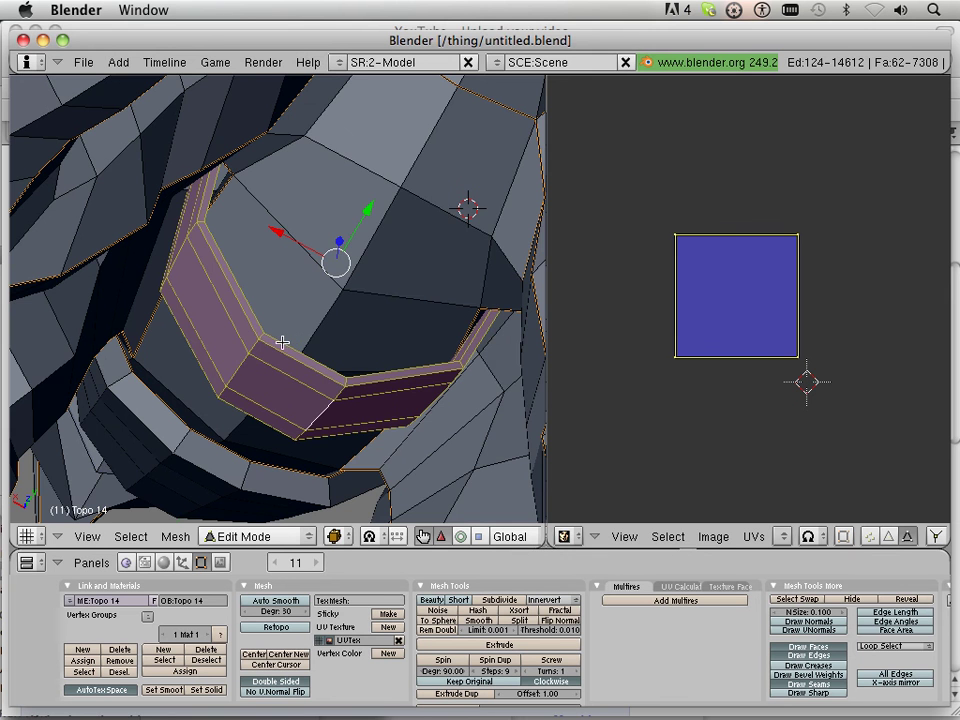
Try to select the edge loop along the torso band's inner rim
right_click(283, 343)
scroll(280, 341, up, 2)
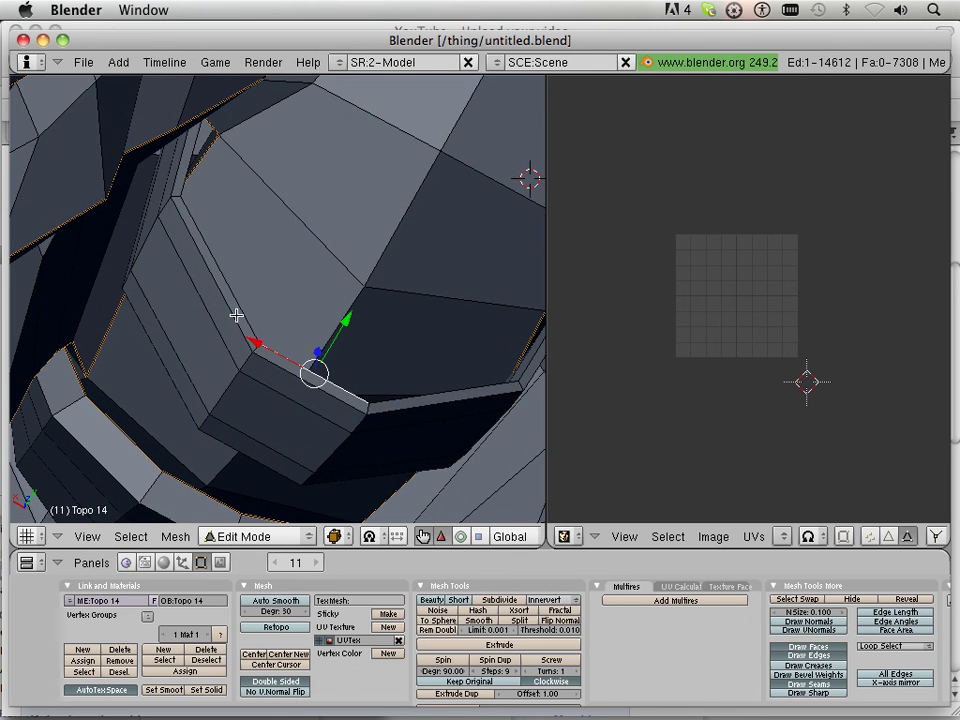
right_click(240, 311)
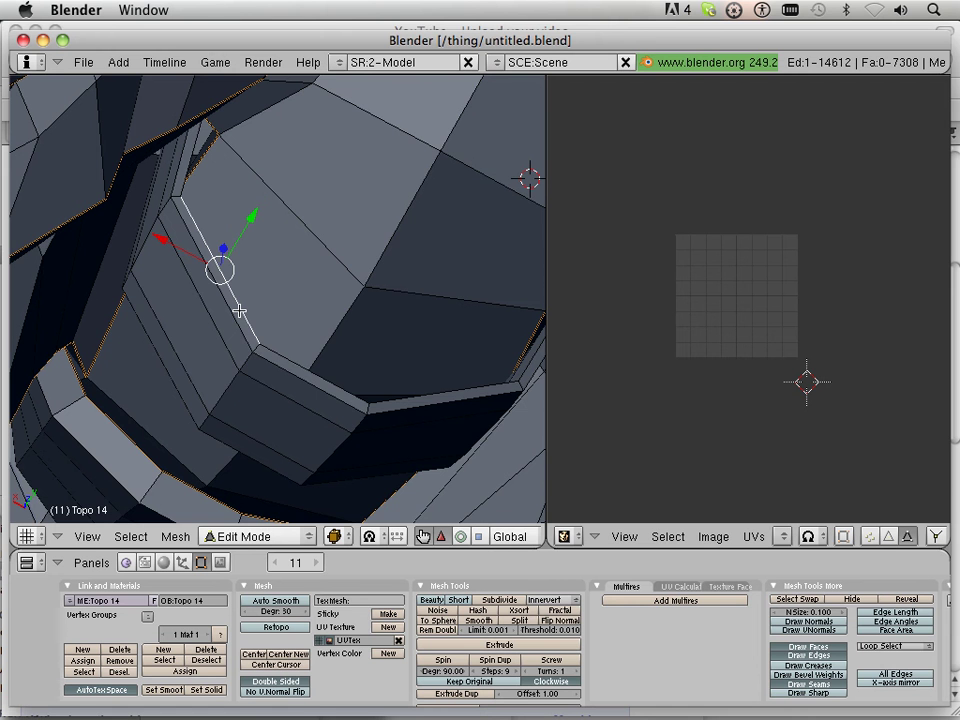
alt+right_click(240, 311)
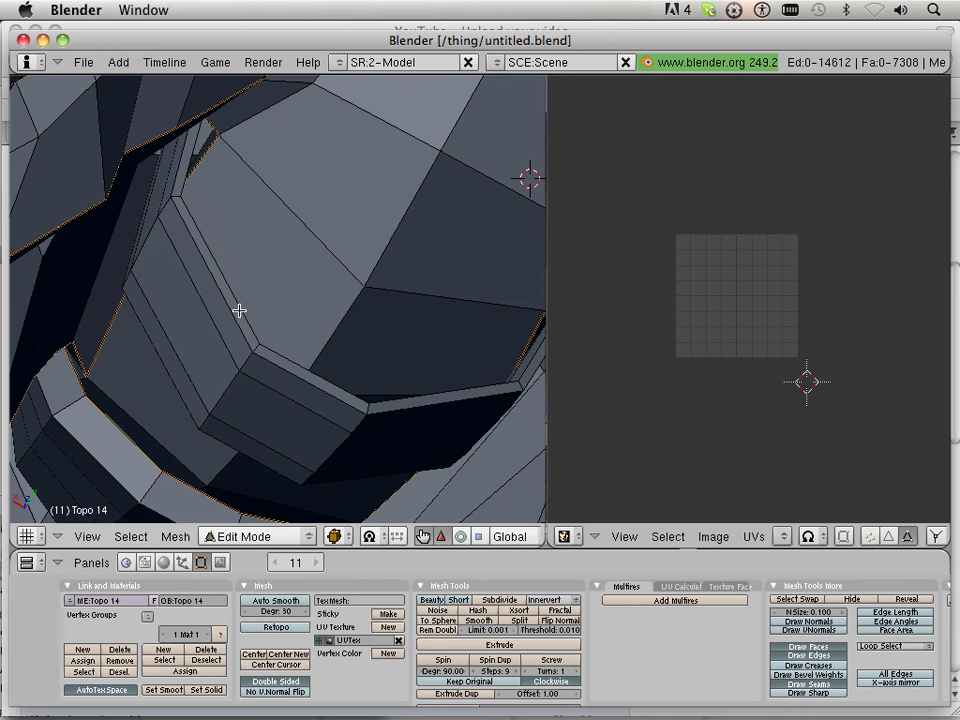
middle_drag(225, 321, 323, 376)
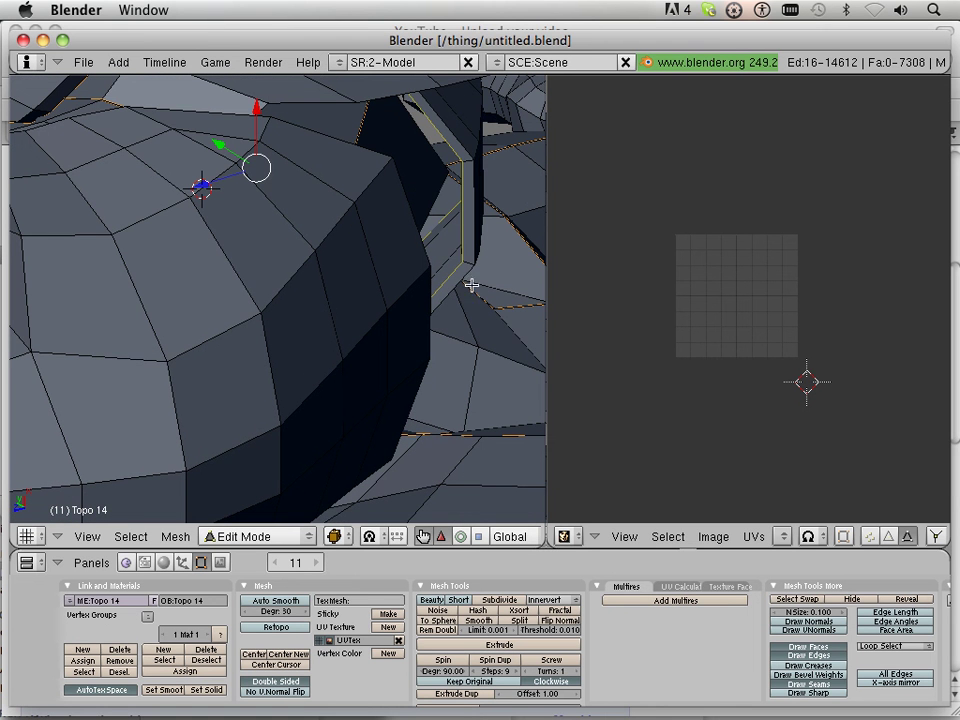
alt+shift+right_click(469, 193)
key(u)
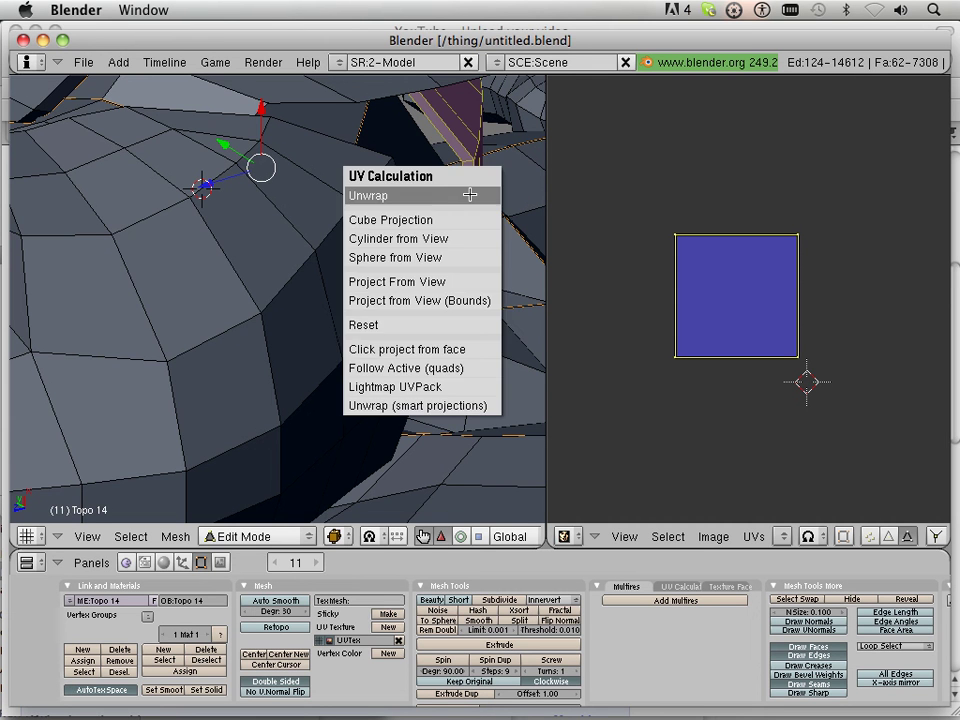
click(470, 194)
scroll(783, 280, down, 2)
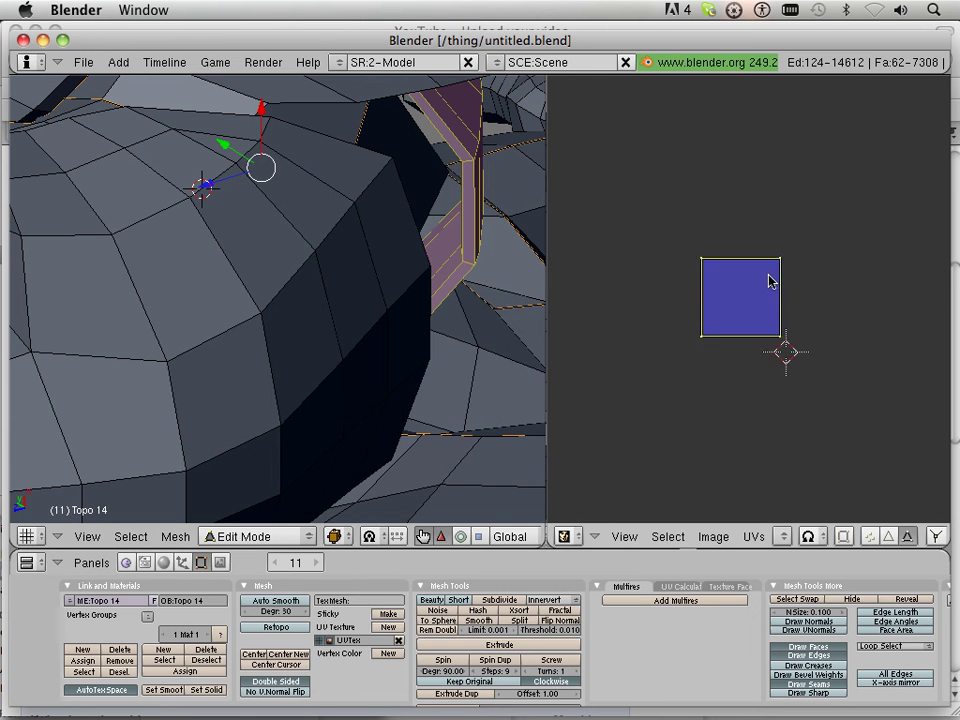
scroll(769, 279, up, 2)
middle_drag(417, 347, 300, 322)
shift+middle_drag(469, 321, 264, 352)
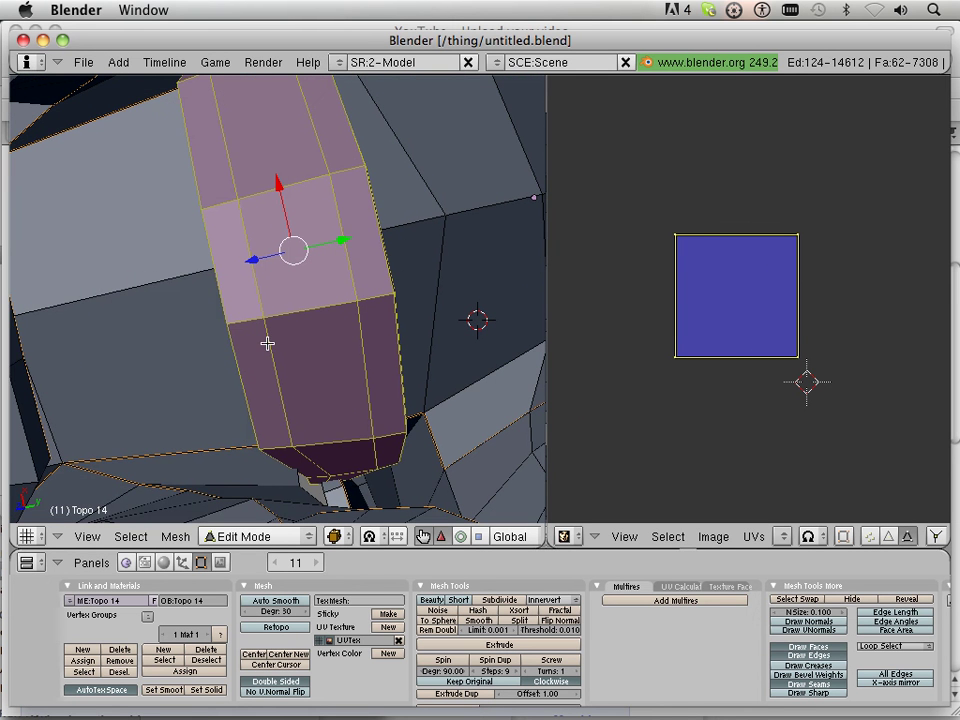
key(u)
key(Escape)
scroll(271, 341, down, 5)
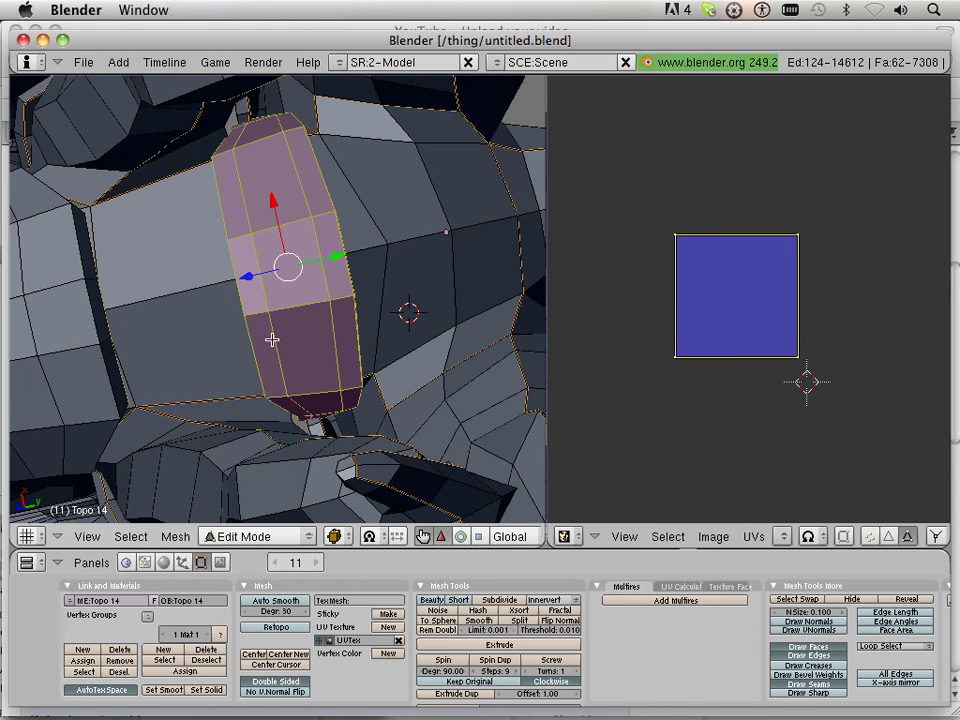
middle_drag(262, 327, 360, 320)
Isolate the C-shaped torso band by selecting its linked geometry, inverting the selection and hiding the rest of the character
right_click(350, 263)
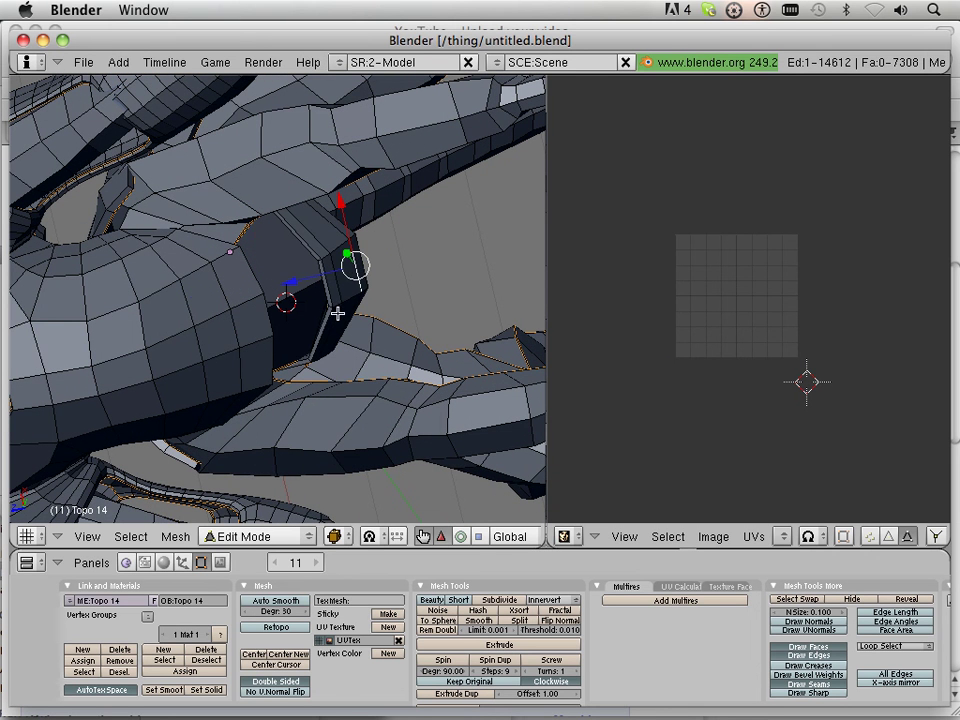
key(ctrl+l)
click(147, 536)
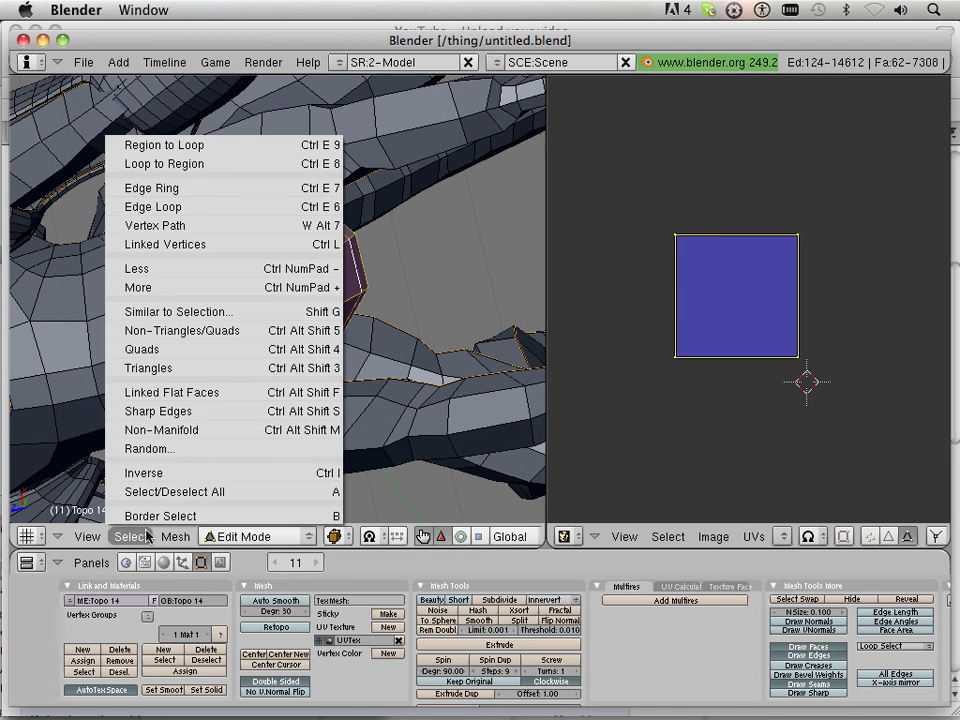
click(143, 472)
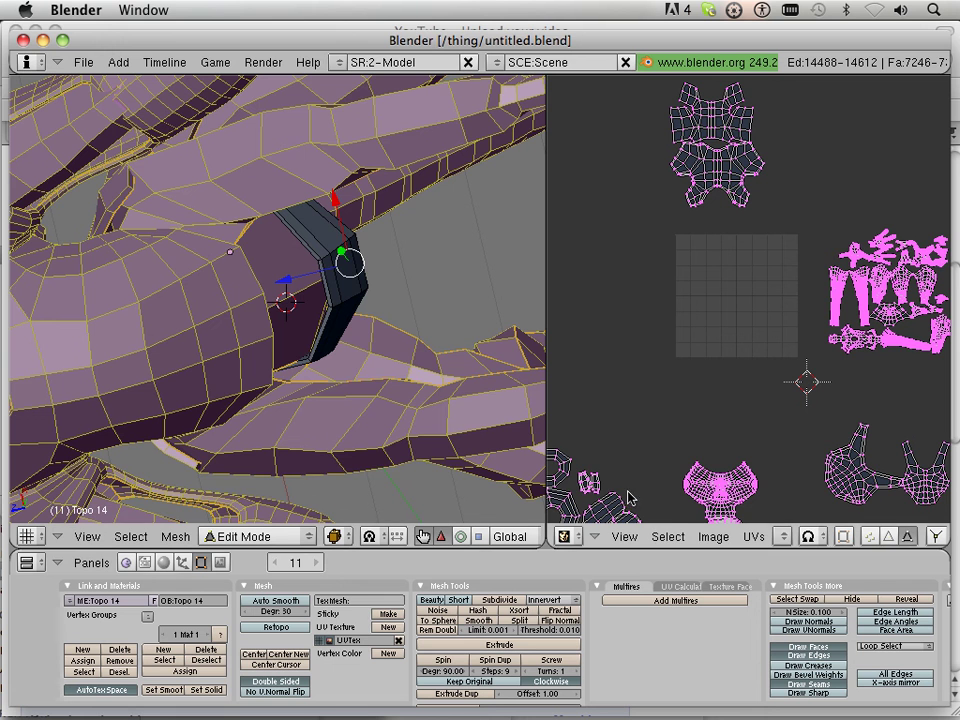
click(852, 599)
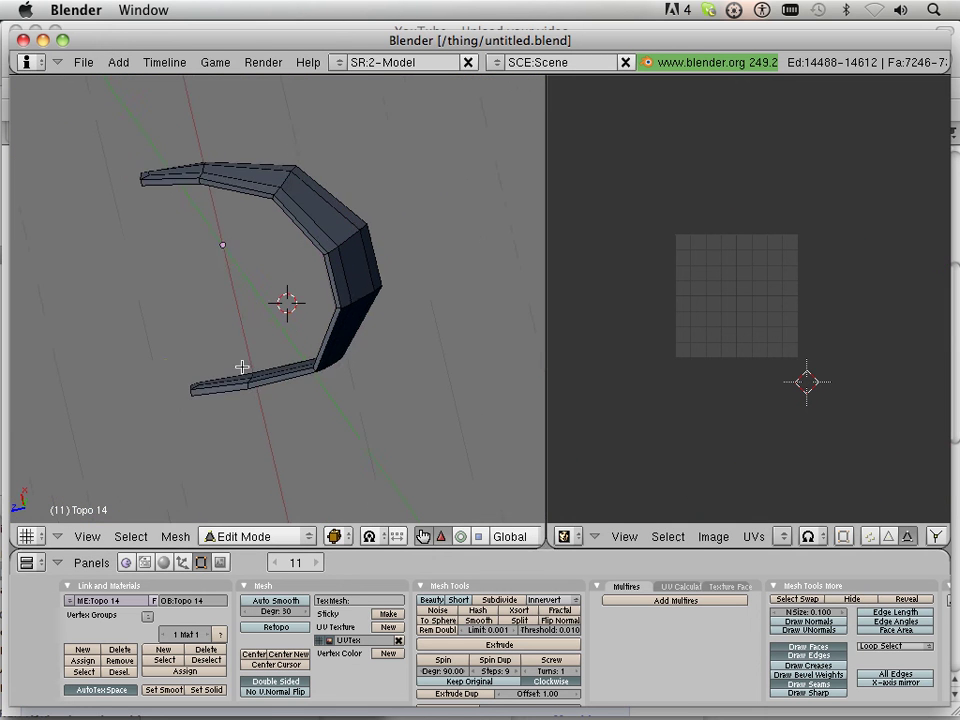
Select the edge loop running around the torso band's rim and mark it as a seam
middle_drag(242, 367, 349, 302)
right_click(349, 304)
scroll(340, 305, up, 2)
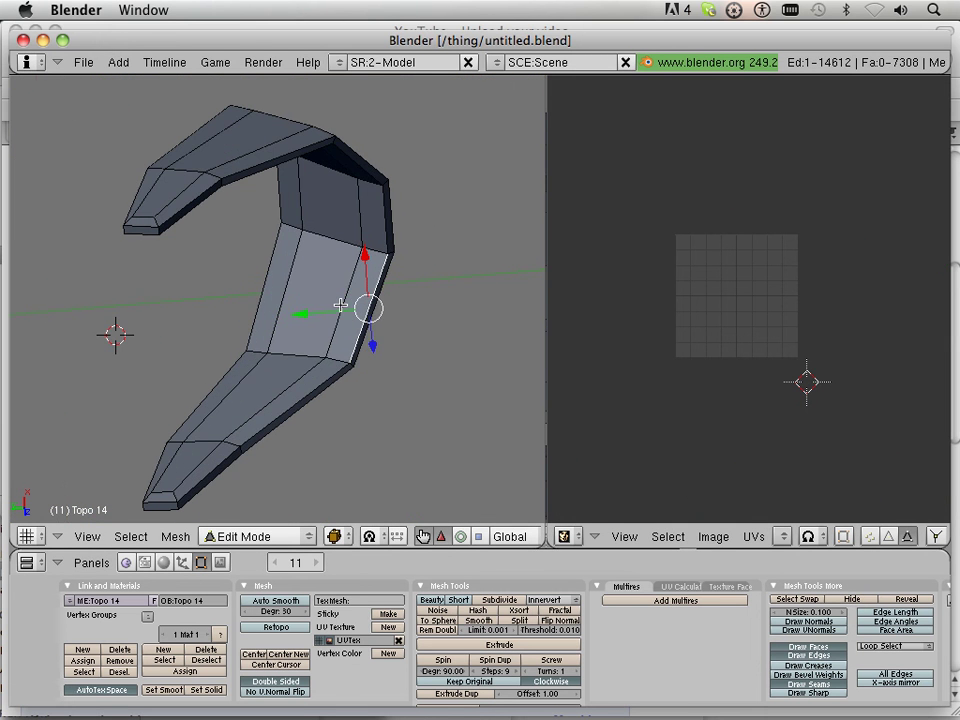
alt+right_click(326, 381)
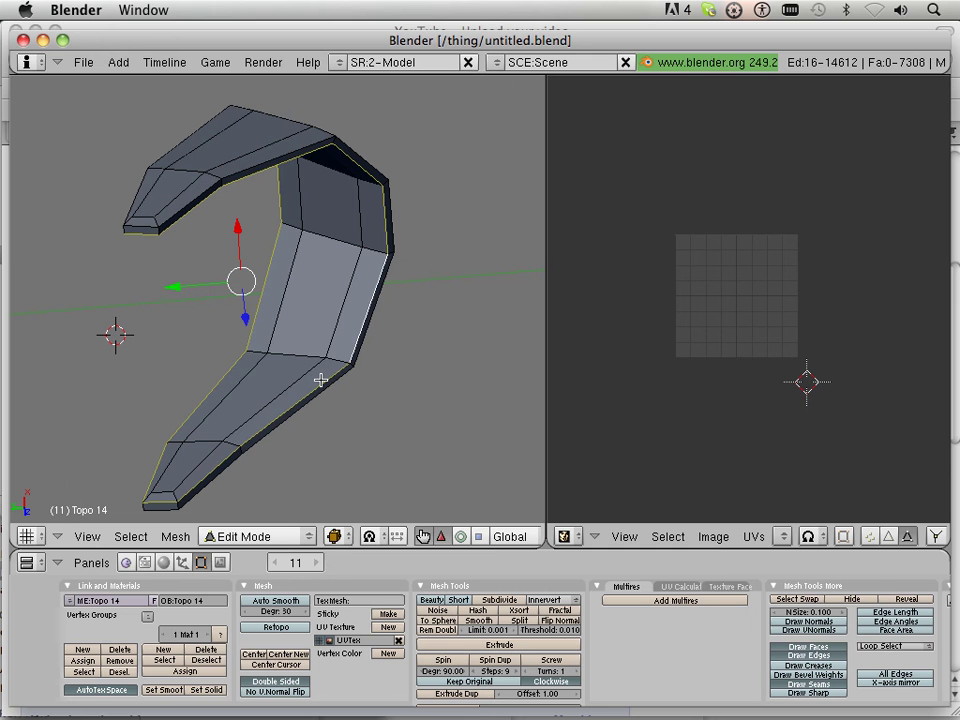
key(ctrl+e)
click(319, 380)
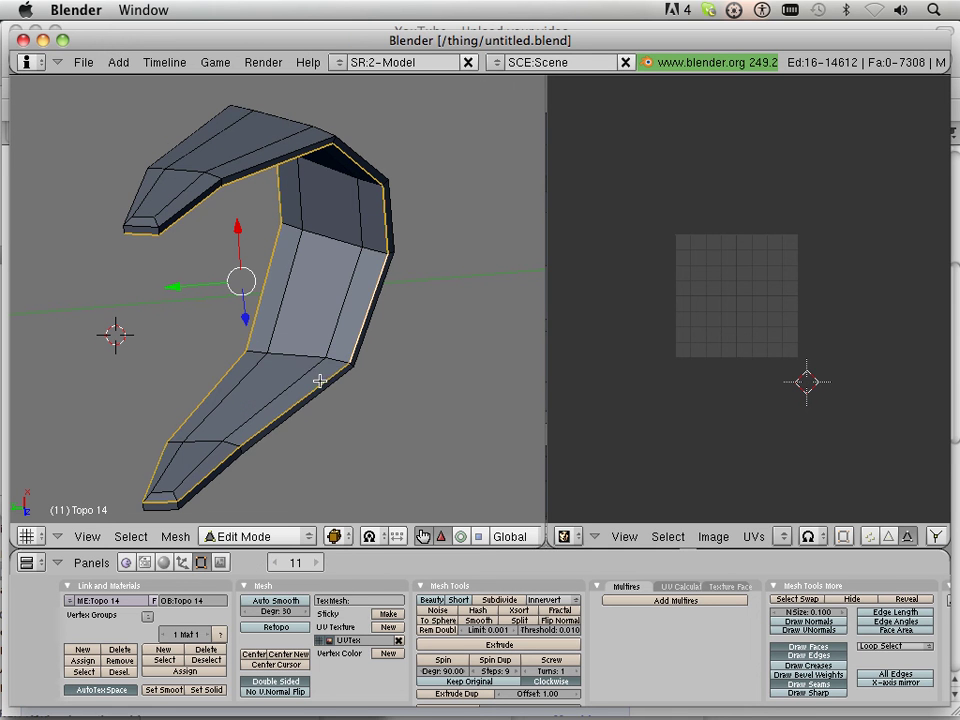
Select the whole torso band and unwrap it
key(a)
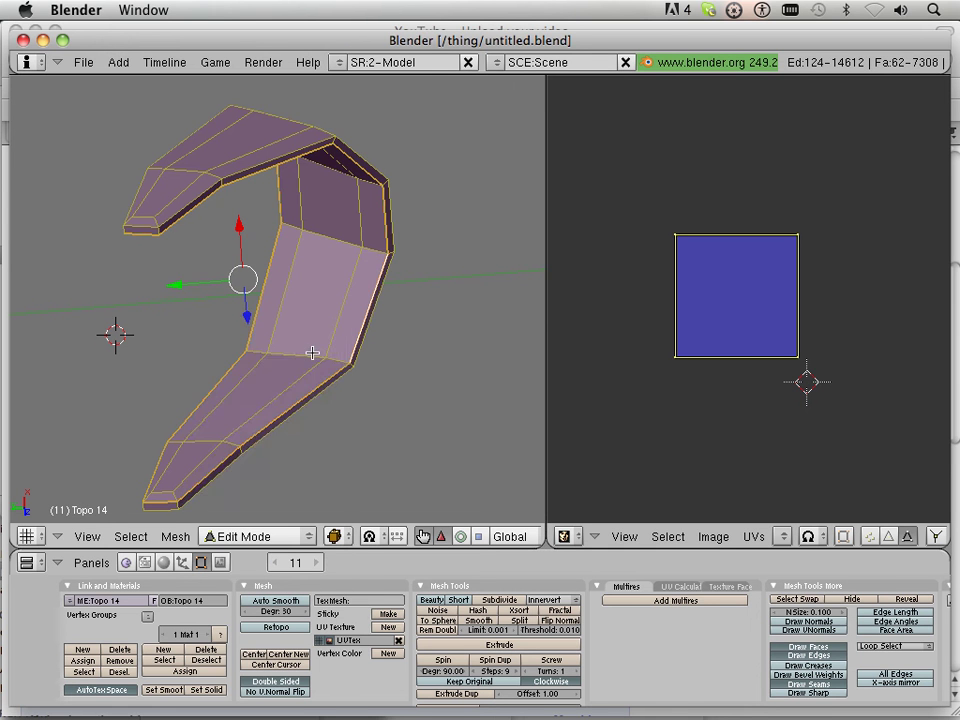
key(u)
click(313, 350)
scroll(790, 378, up, 4)
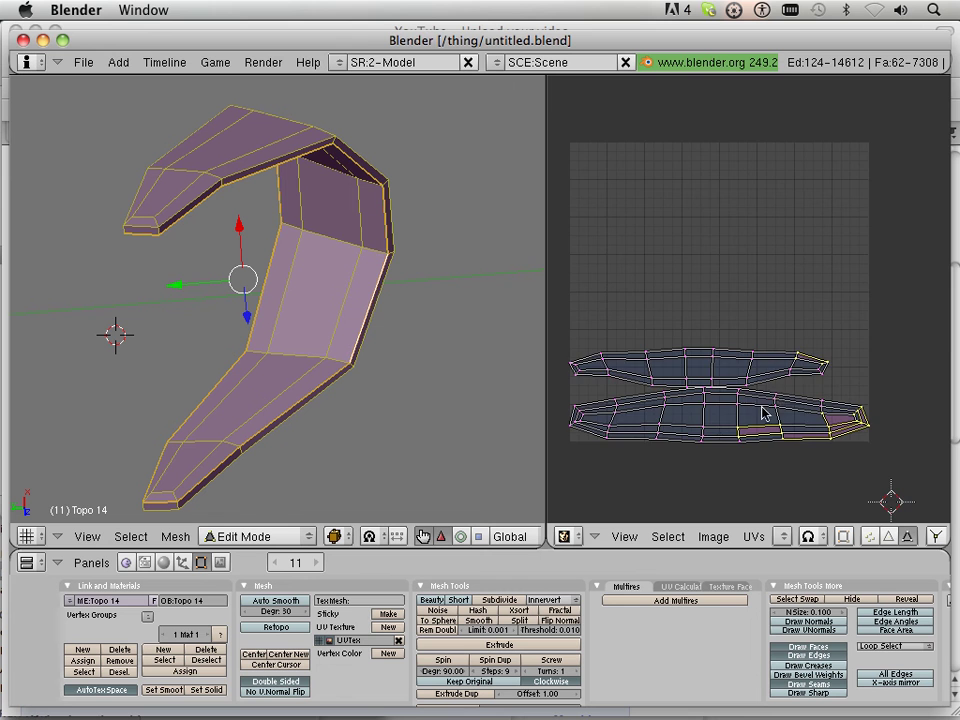
middle_drag(765, 411, 789, 354)
scroll(782, 356, up, 3)
scroll(763, 362, down, 3)
scroll(765, 364, down, 3)
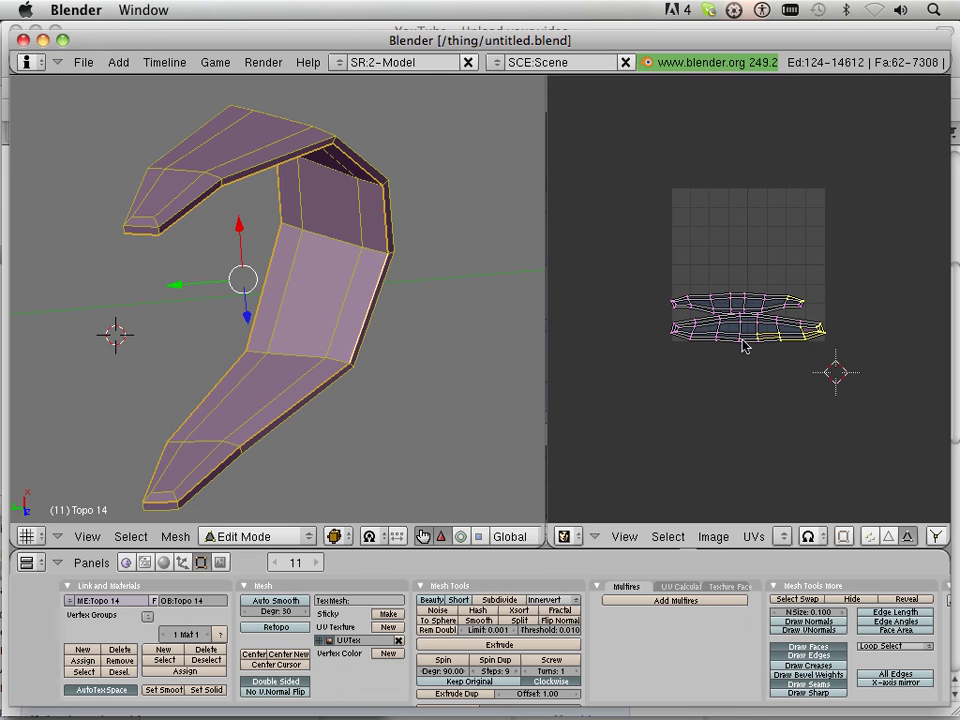
Select both linked UV islands of the torso band and move them off the UV square to its lower right
key(ctrl+l)
right_click(742, 313)
key(ctrl+l)
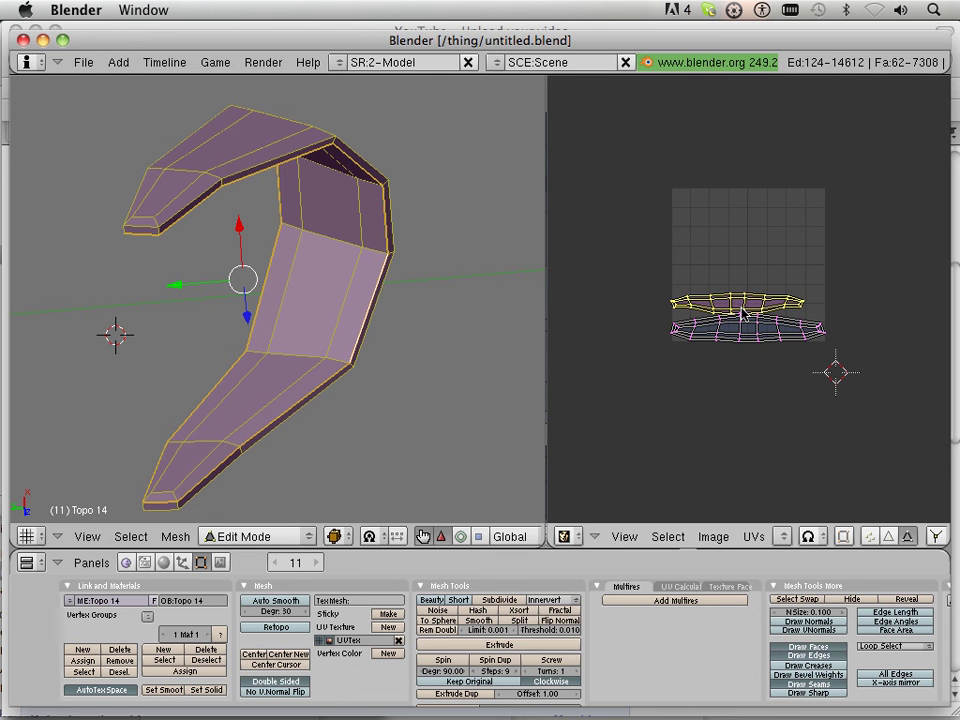
shift+right_click(745, 340)
key(ctrl+l)
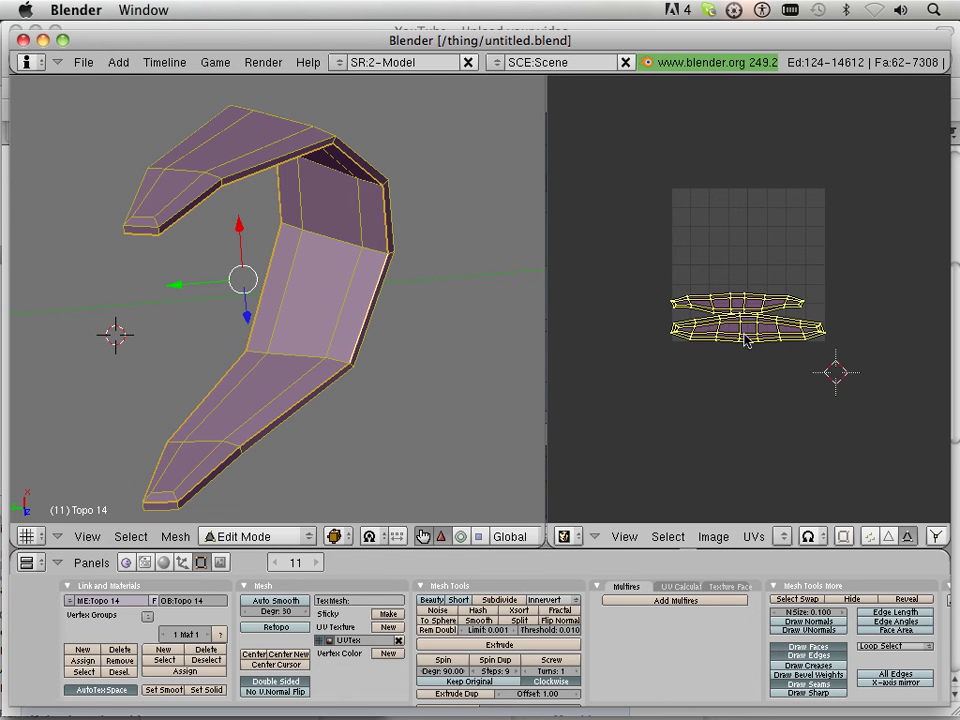
key(g)
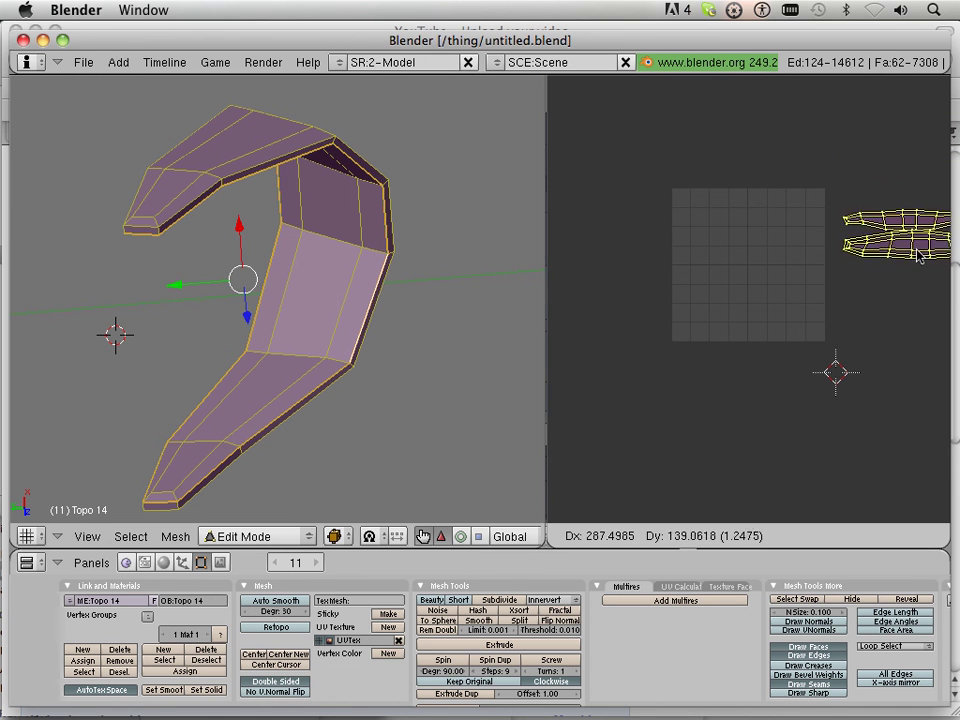
click(903, 540)
scroll(643, 471, down, 3)
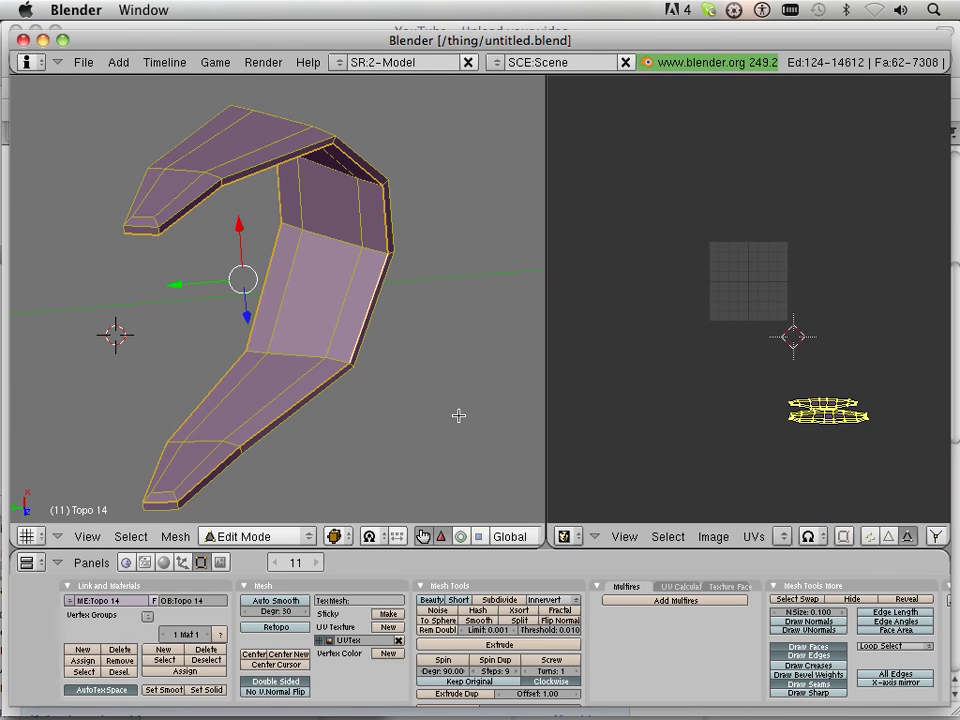
Reveal the hidden mesh and move the torso band's UV islands just below the chest shell's islands
click(890, 598)
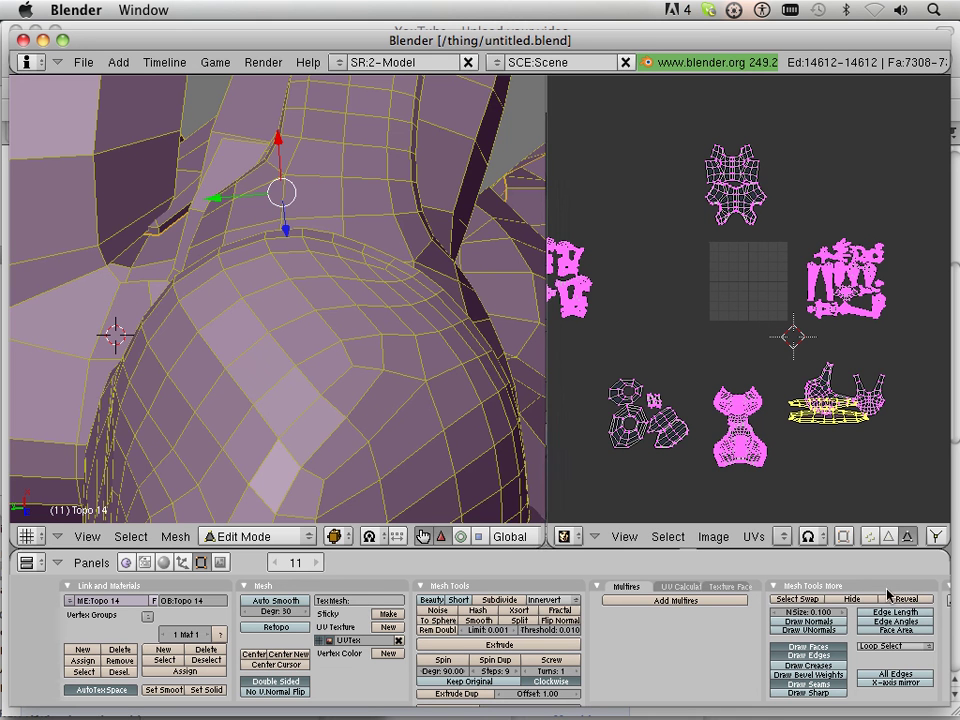
key(g)
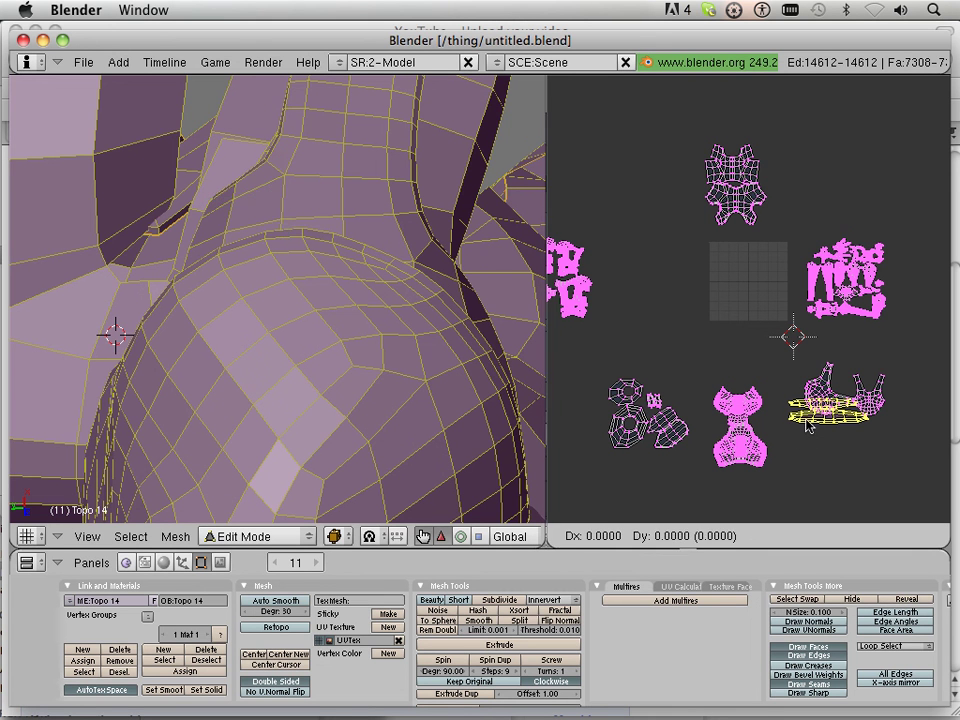
click(826, 458)
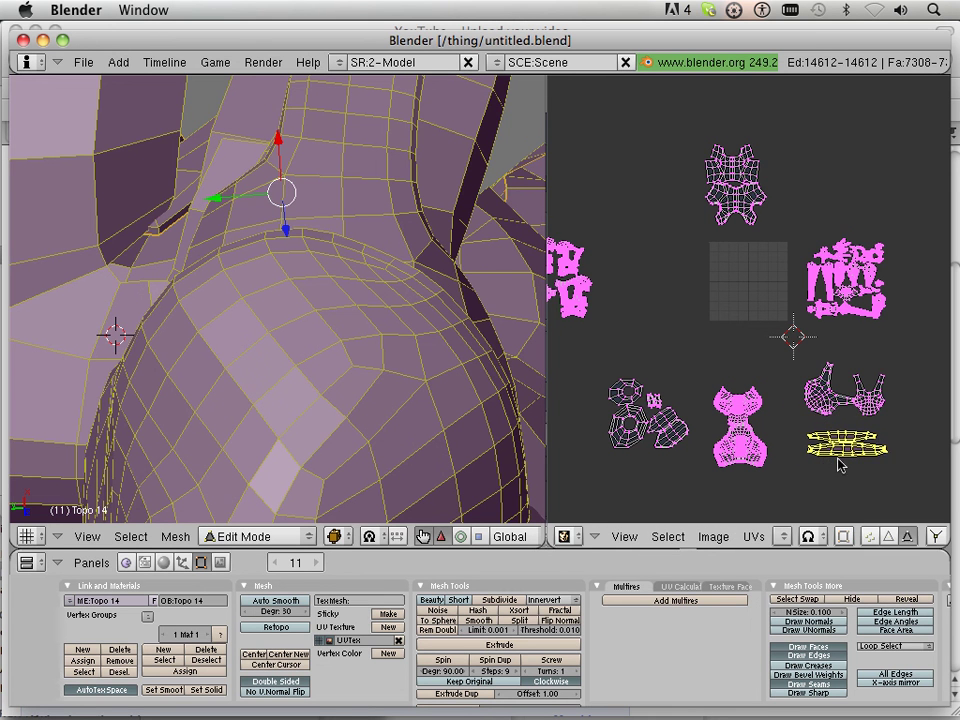
Widen the UV editor over most of the 3D view and look over the islands arranged around the UV square
scroll(718, 318, up, 4)
scroll(731, 336, down, 3)
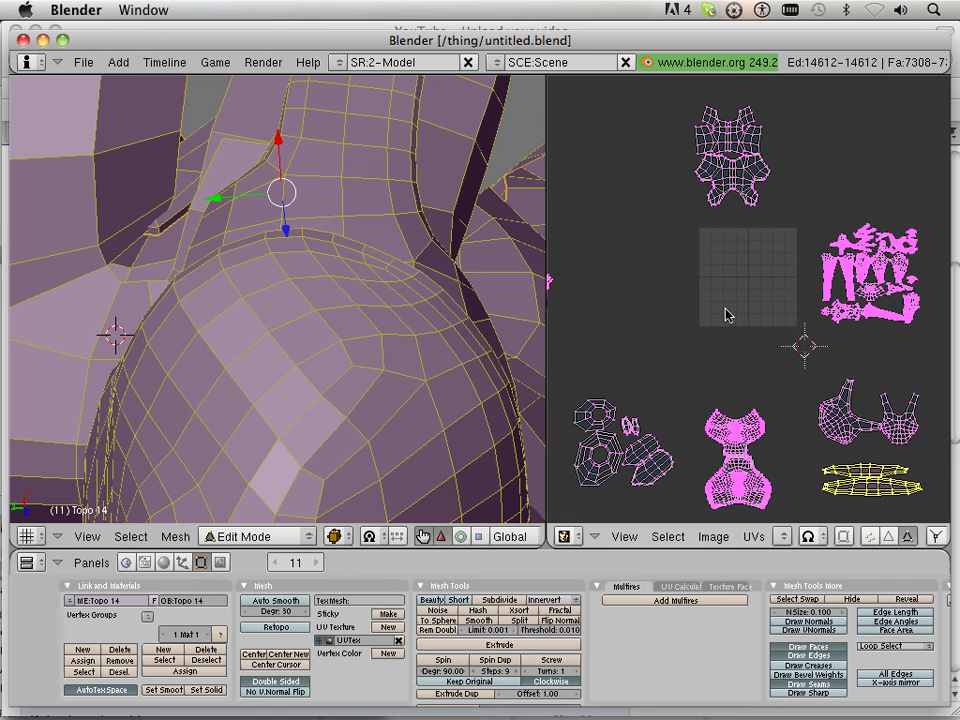
scroll(740, 332, down, 3)
scroll(714, 407, up, 7)
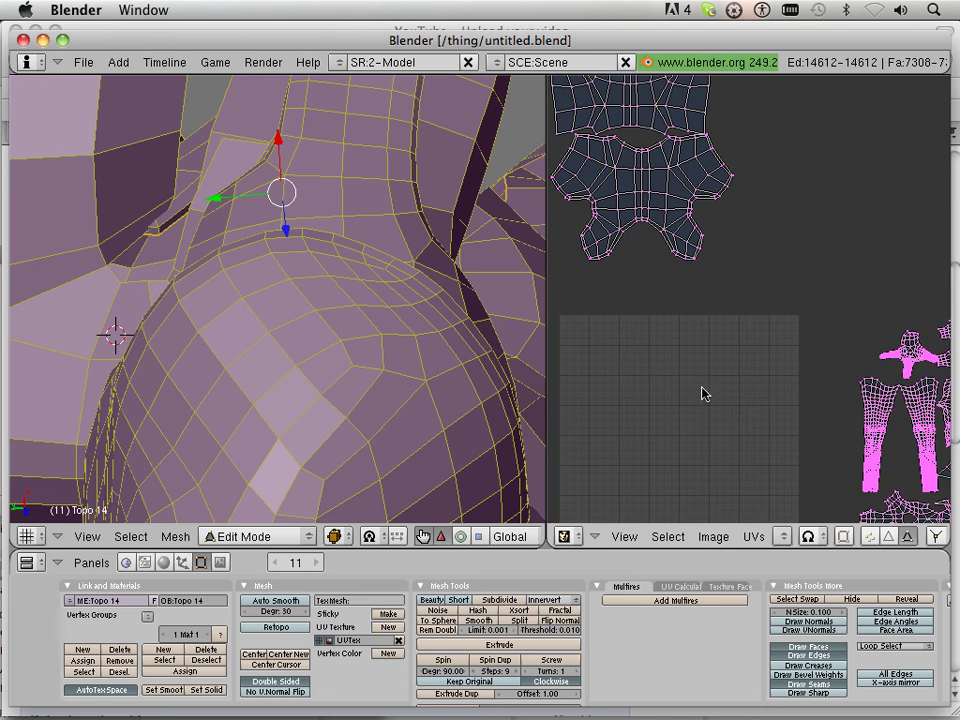
scroll(816, 373, up, 4)
scroll(793, 373, down, 7)
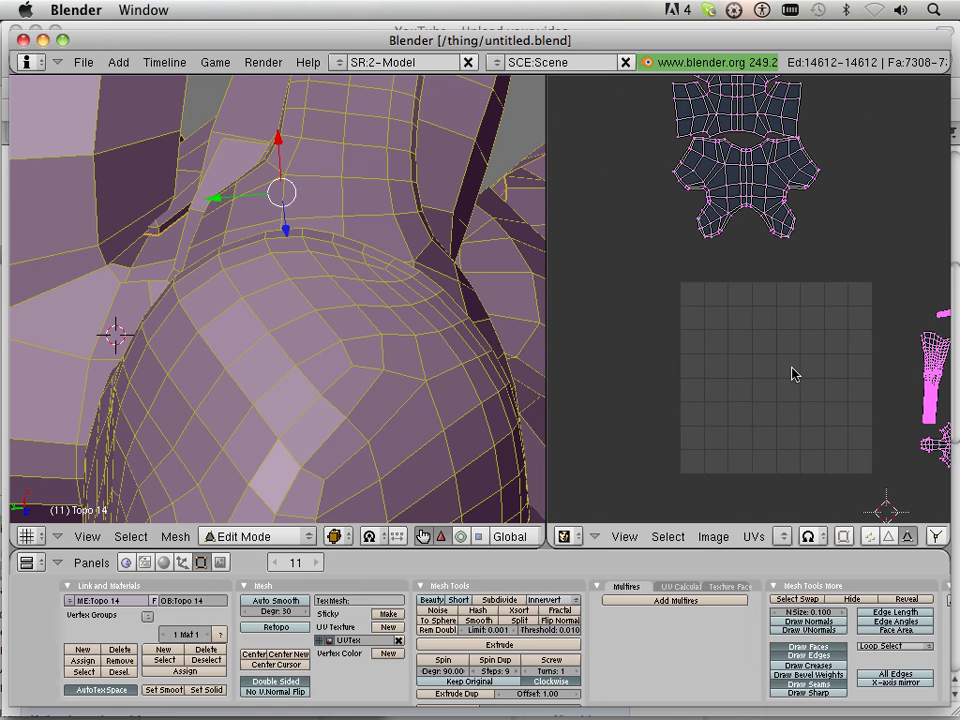
scroll(790, 373, down, 2)
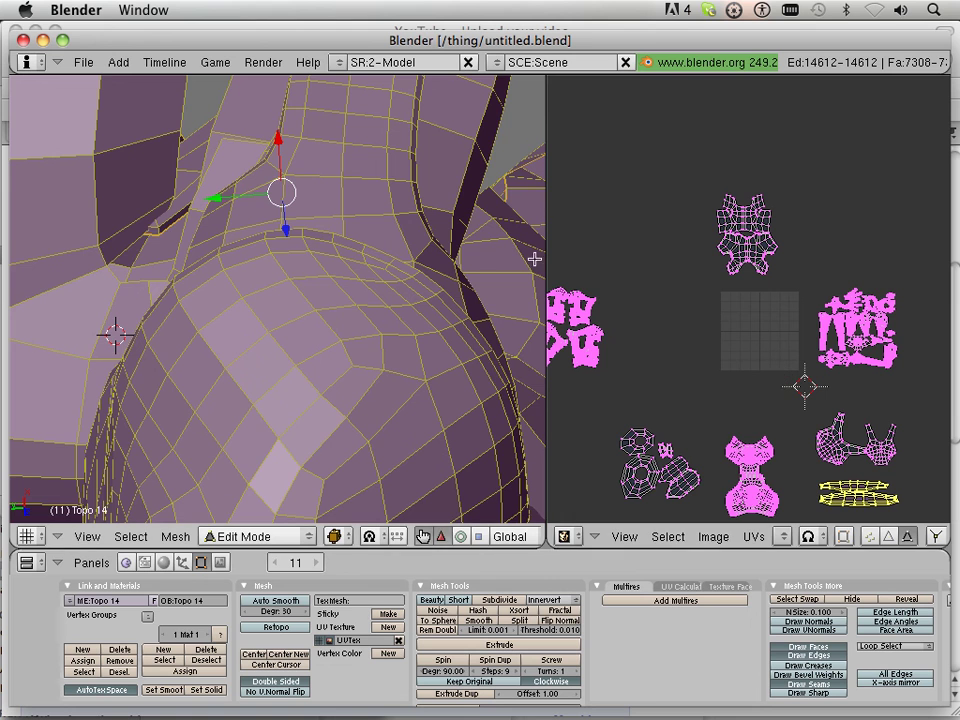
drag(548, 251, 229, 247)
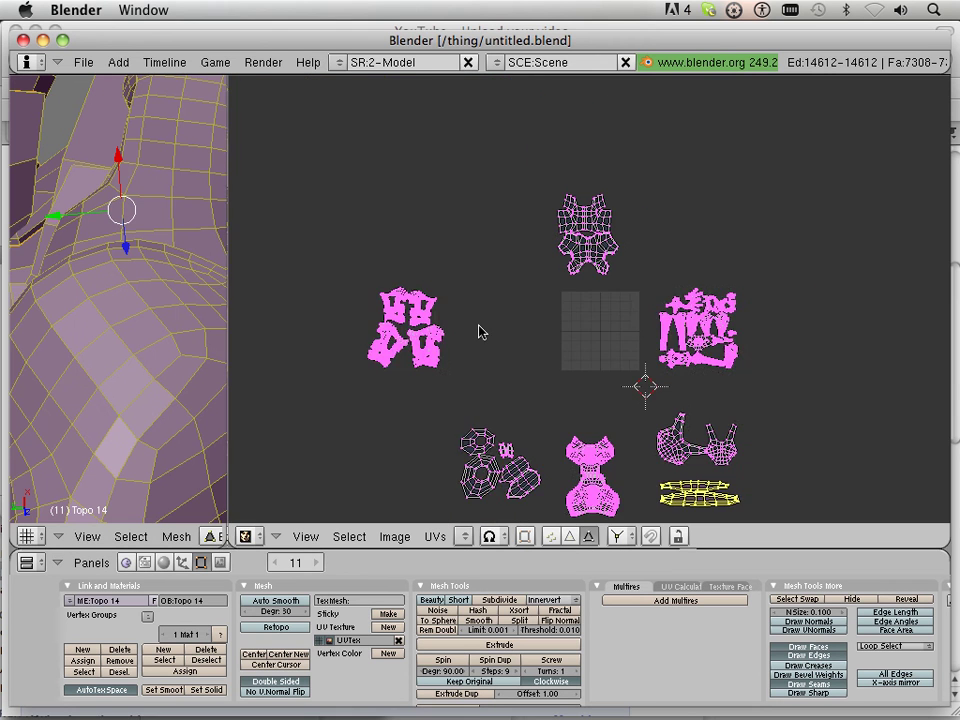
scroll(479, 326, up, 4)
middle_drag(563, 422, 408, 216)
scroll(447, 280, up, 2)
scroll(447, 279, down, 3)
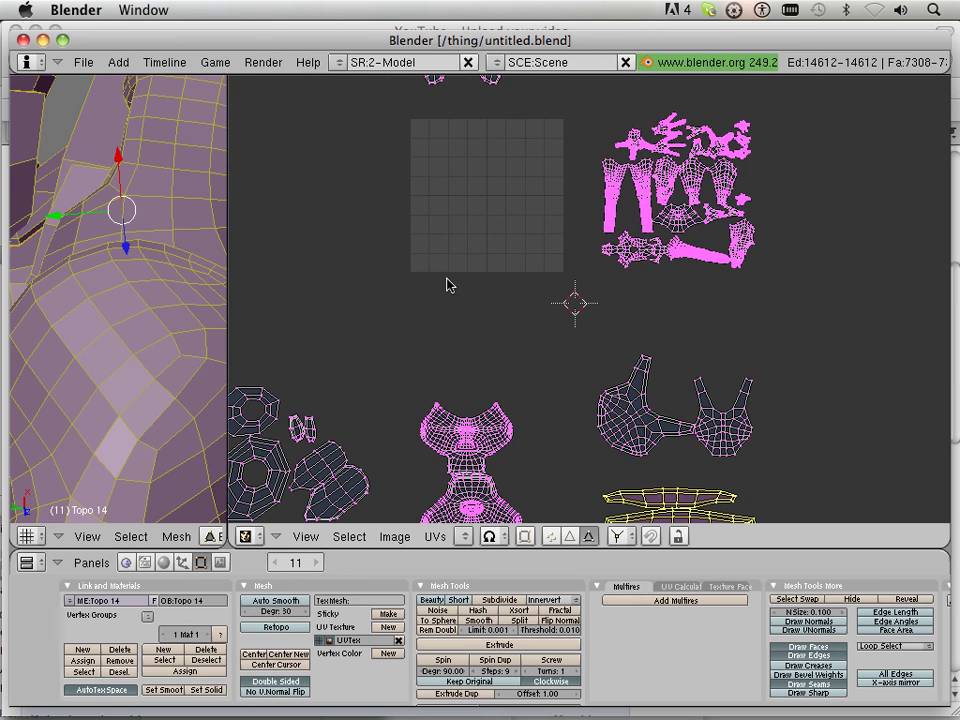
middle_drag(446, 291, 478, 454)
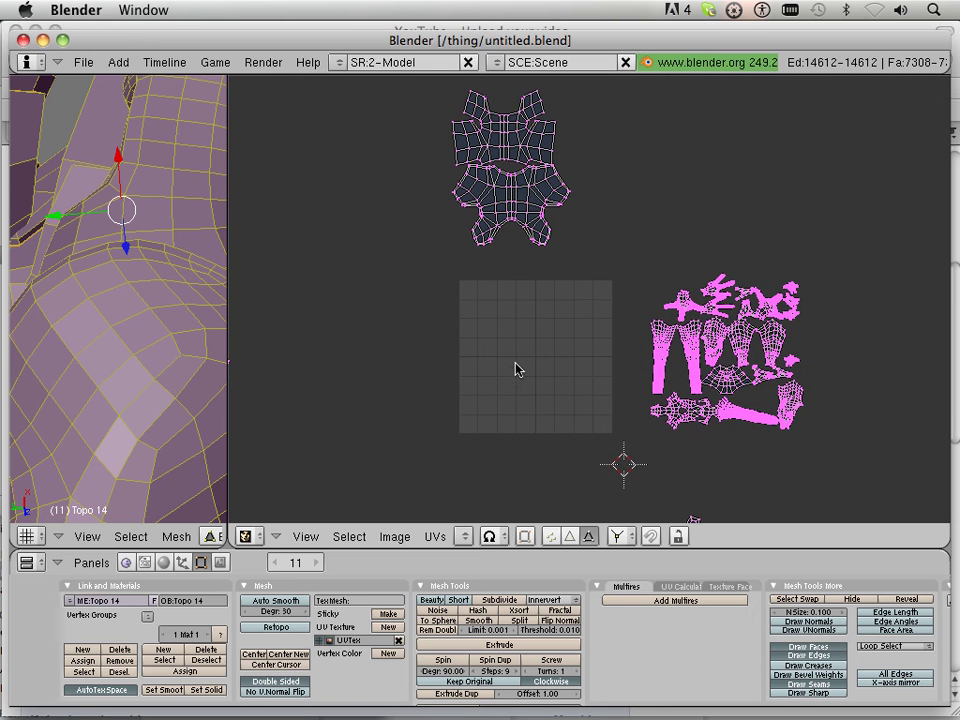